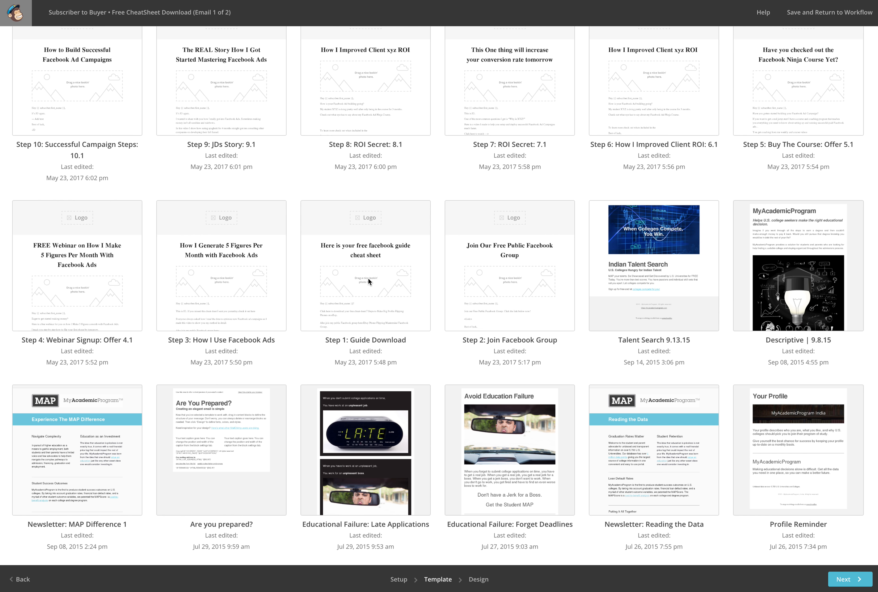
Apply the saved template "Step 1: Guide Download" to the Free CheatSheet Download email.
click(361, 262)
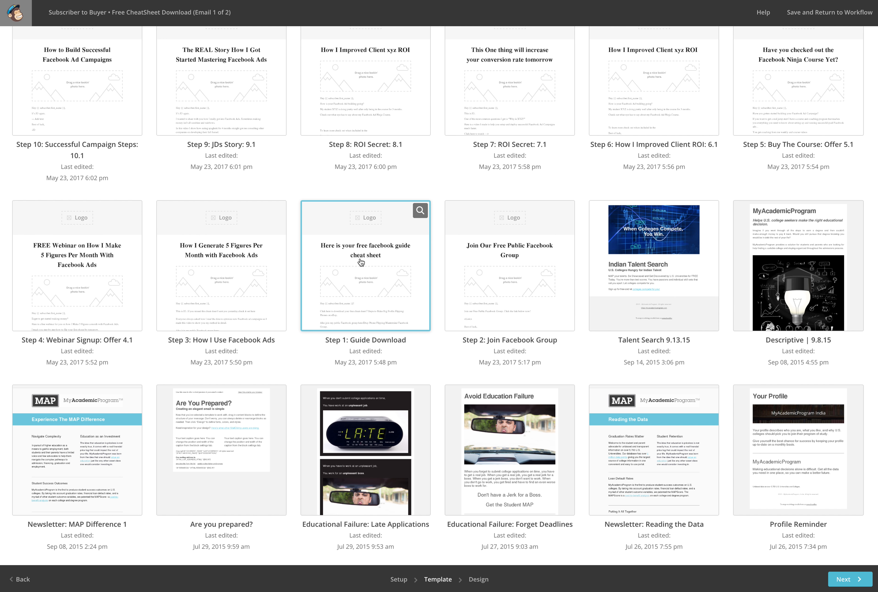
click(361, 262)
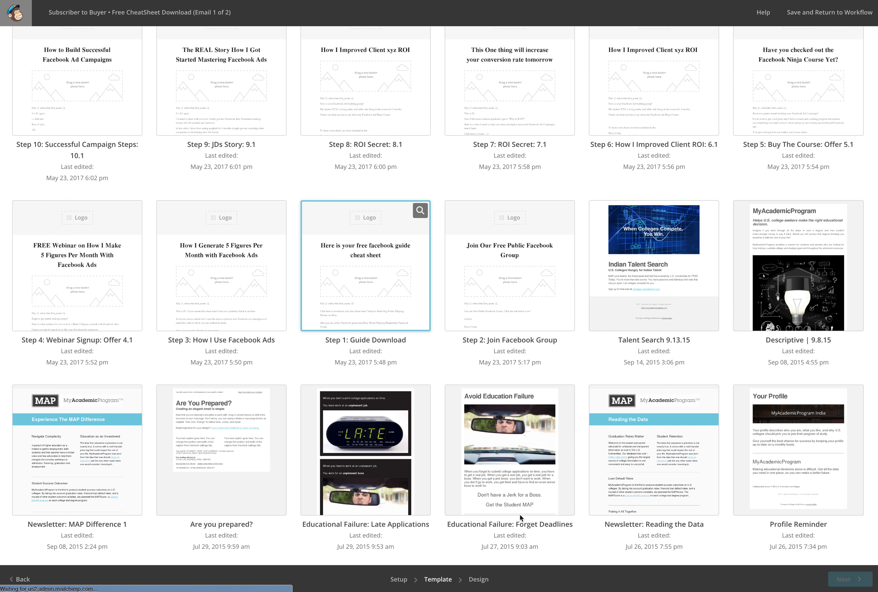
scroll(338, 258, up, 4)
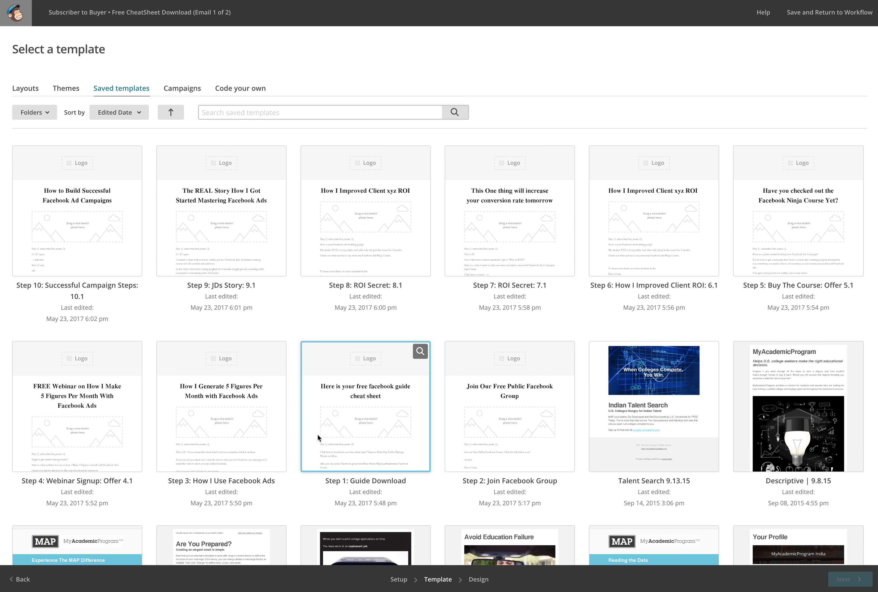
scroll(372, 413, down, 1)
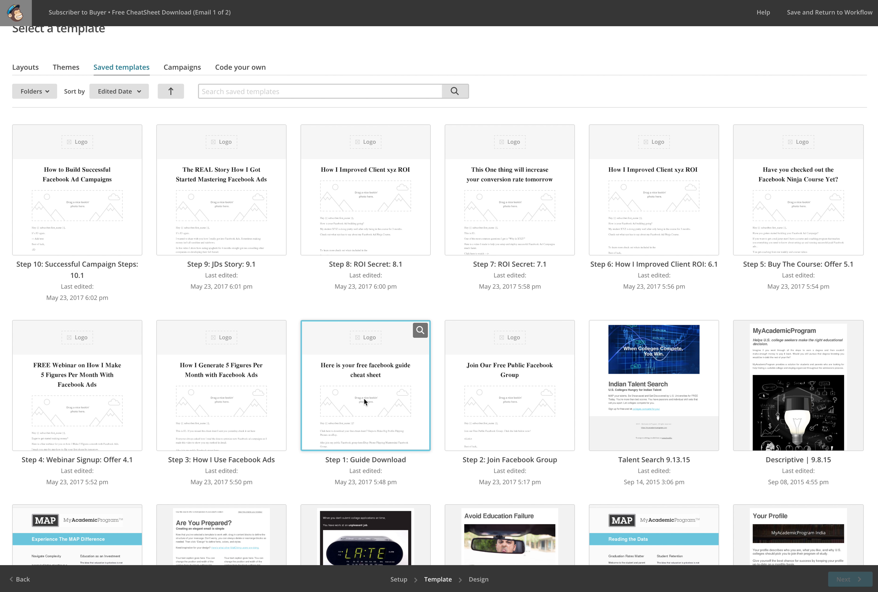
click(364, 399)
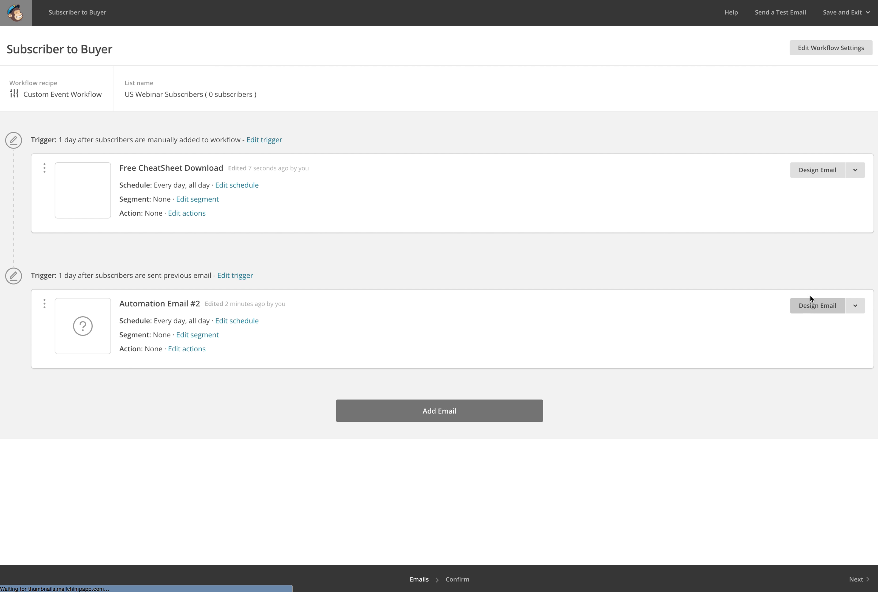
Open the setup of Automation Email #2 and set its subject to "Join Our Free Public Facebook Group", copied from the email sequences document.
click(793, 305)
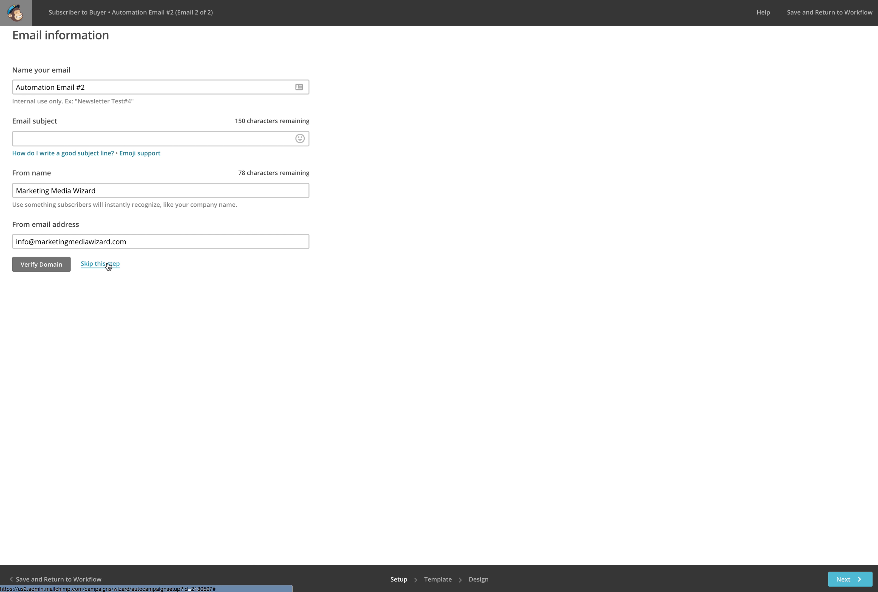
click(91, 139)
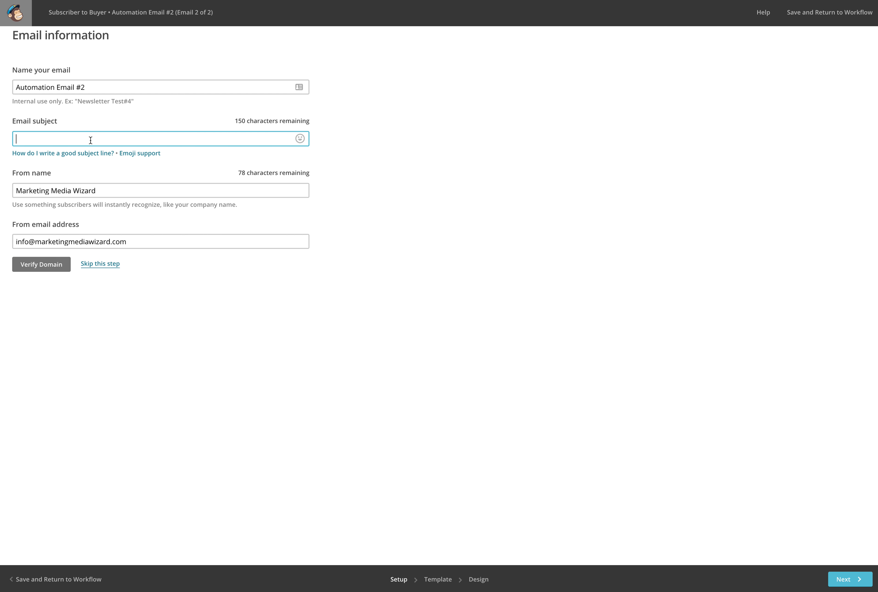
click(866, 223)
drag(706, 207, 586, 206)
key(super+c)
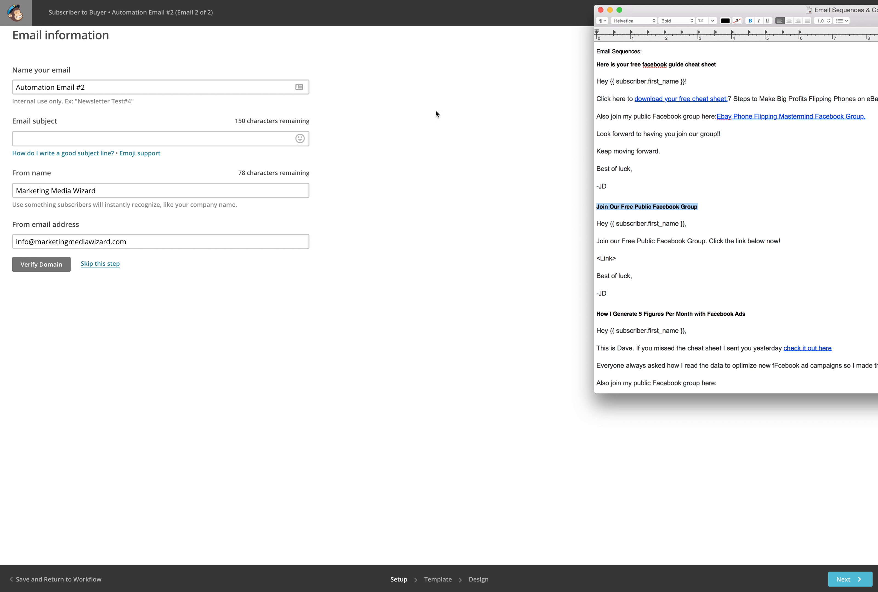
click(118, 138)
key(super+v)
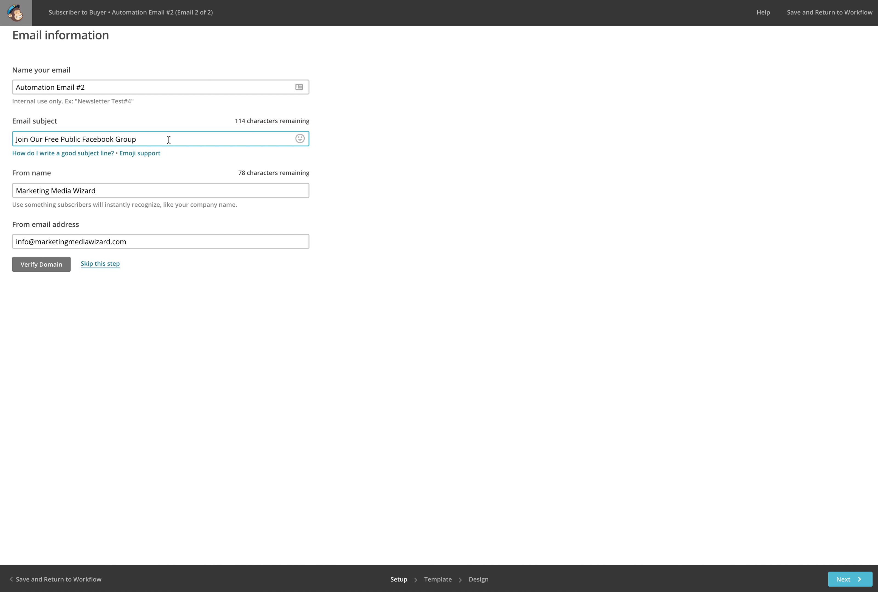
Append " | MarketingMediaWizard" to the second email's subject line.
text(| MartketingMedia)
key(BackSpace)
key(BackSpace)
click(439, 155)
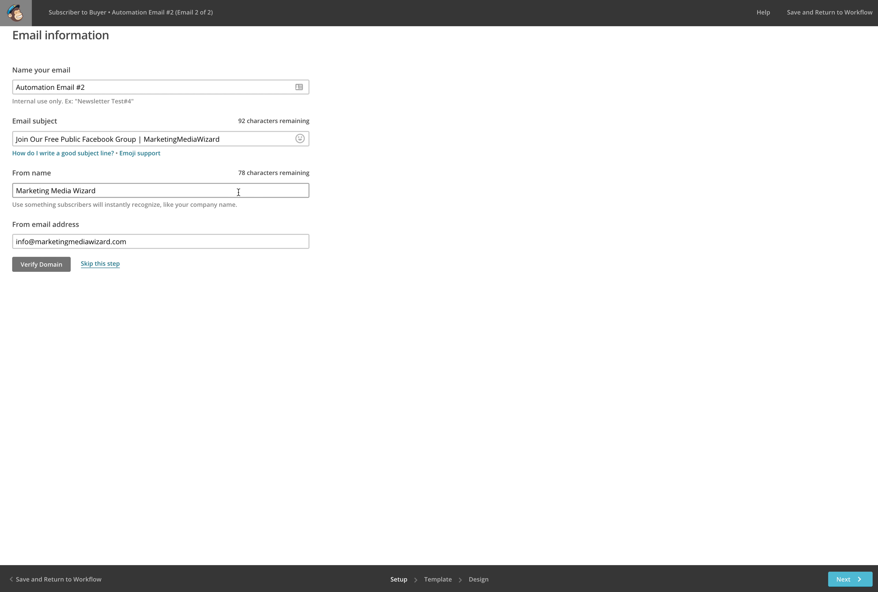
Skip domain verification, apply the saved template "Step 2: Join Facebook Group" to the second email, and save it back to the workflow.
mouse_move(135, 161)
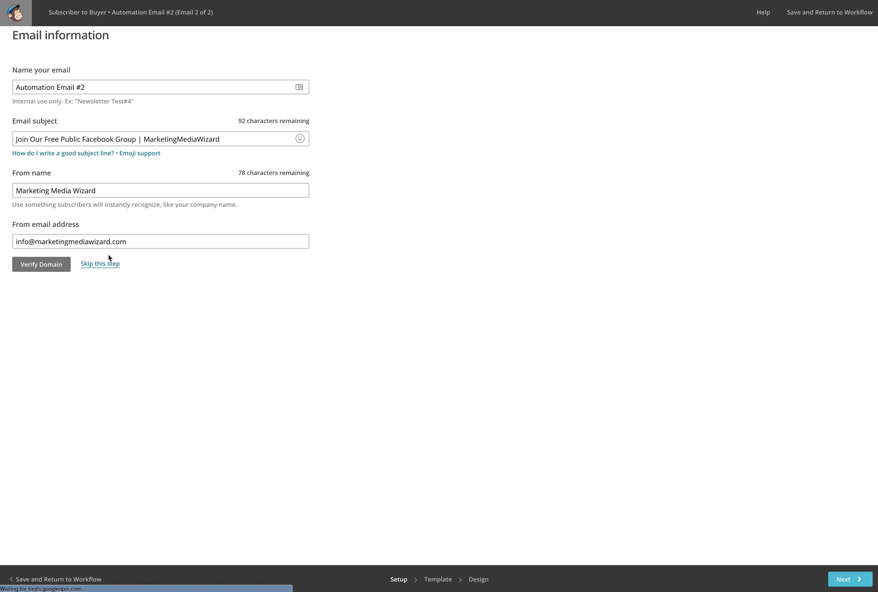
click(102, 264)
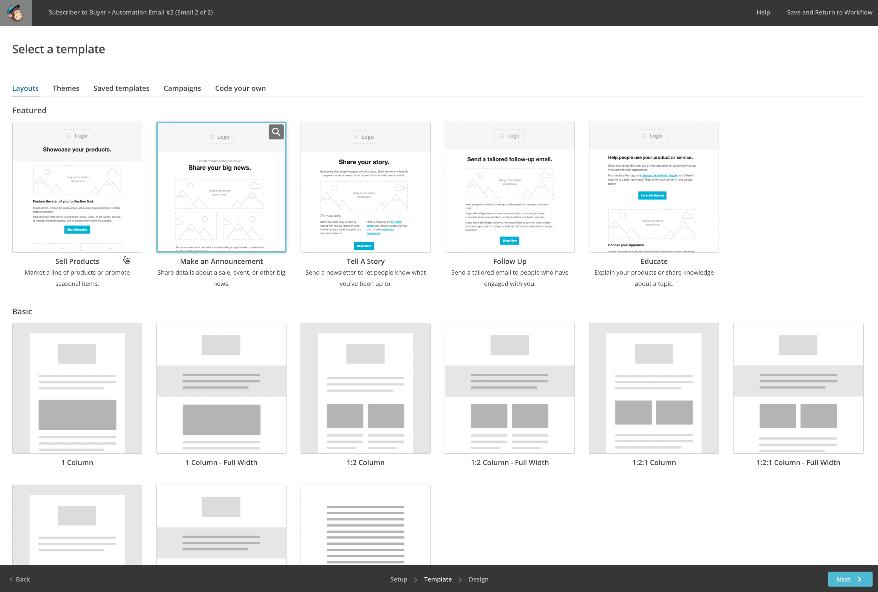
click(112, 88)
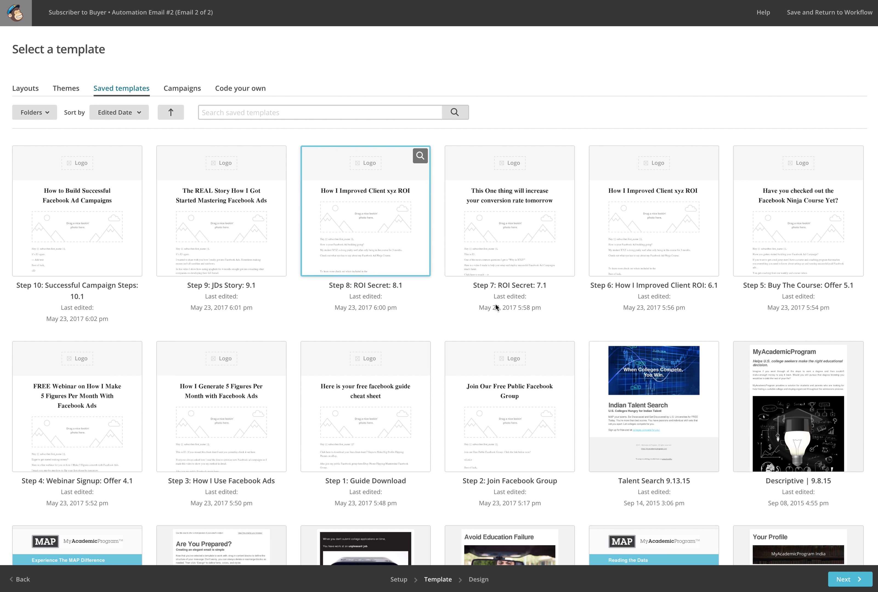
click(529, 414)
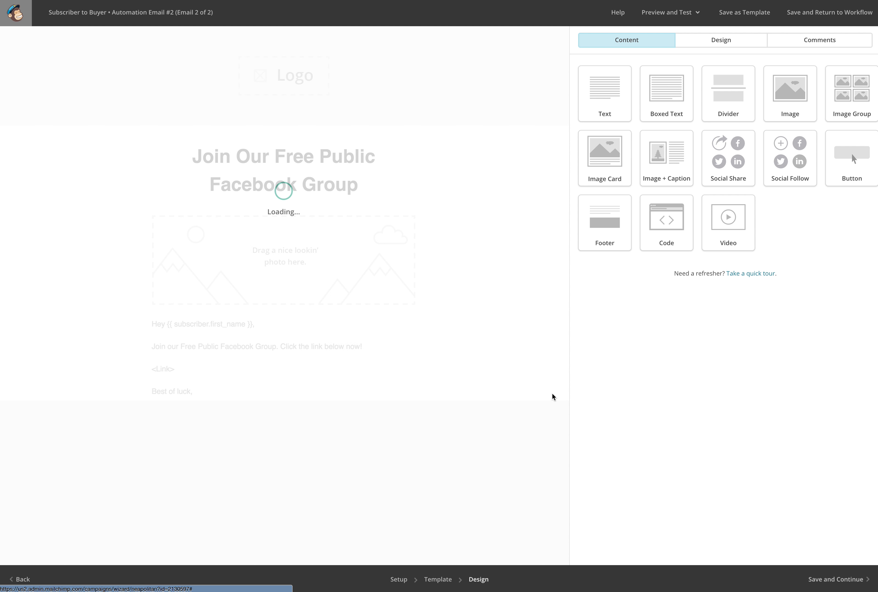
click(845, 585)
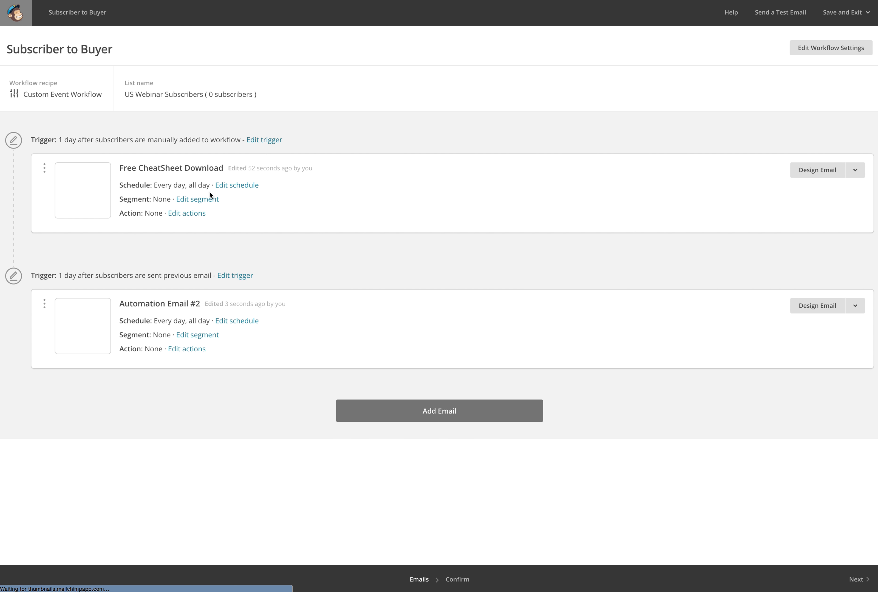
Add a third email with the subject "How I Generate 5 Figures Per Month with Facebook Ads", copied from the email sequences document.
click(403, 412)
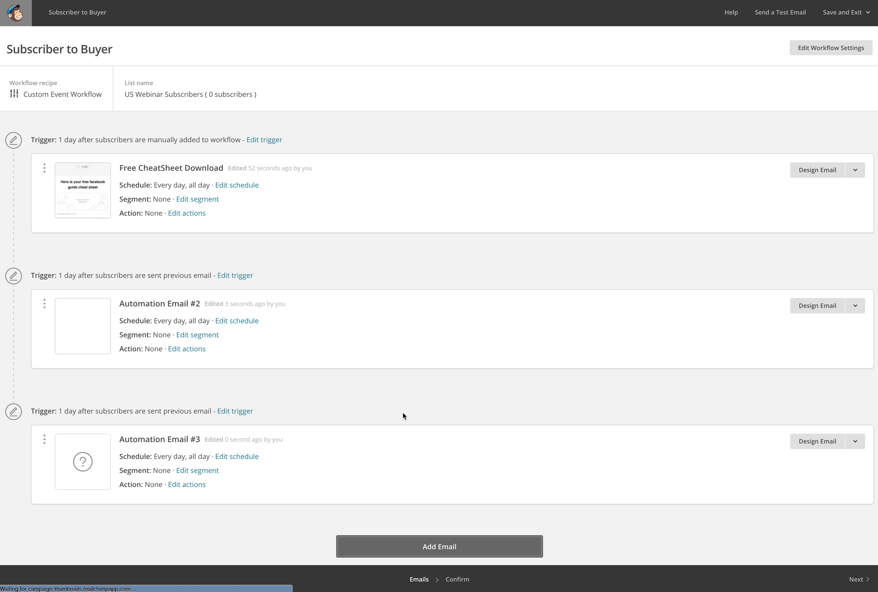
click(801, 433)
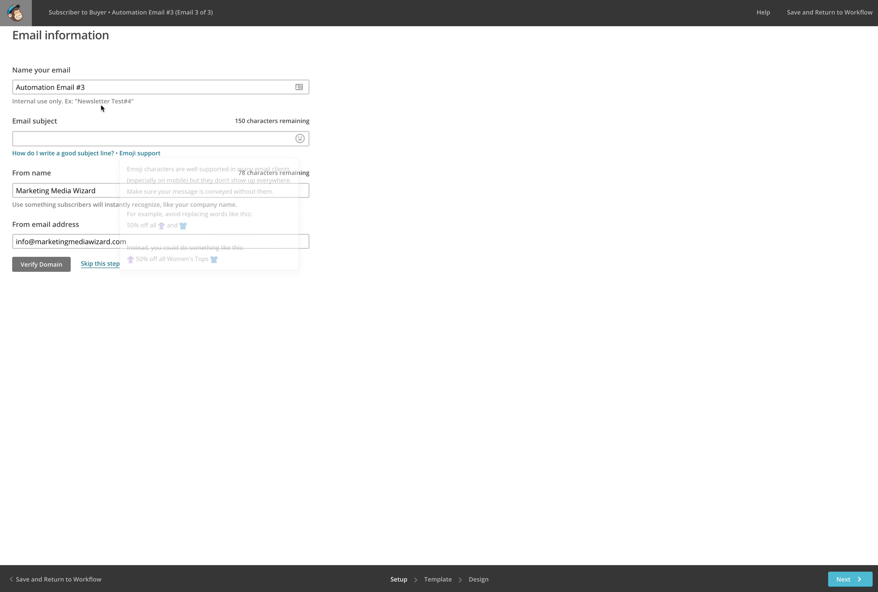
click(876, 340)
key(super+grave)
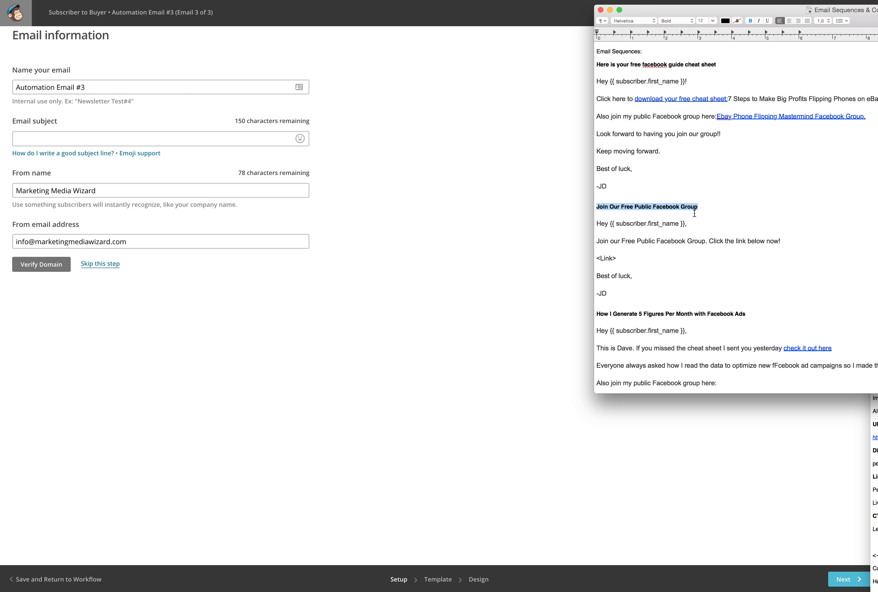
scroll(700, 271, down, 3)
drag(751, 234, 588, 236)
key(super+c)
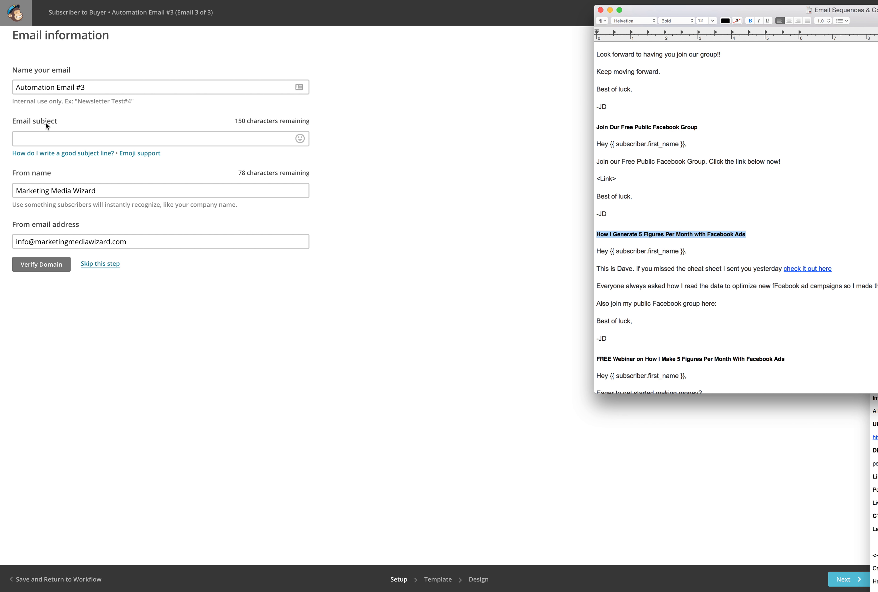
click(47, 138)
click(48, 136)
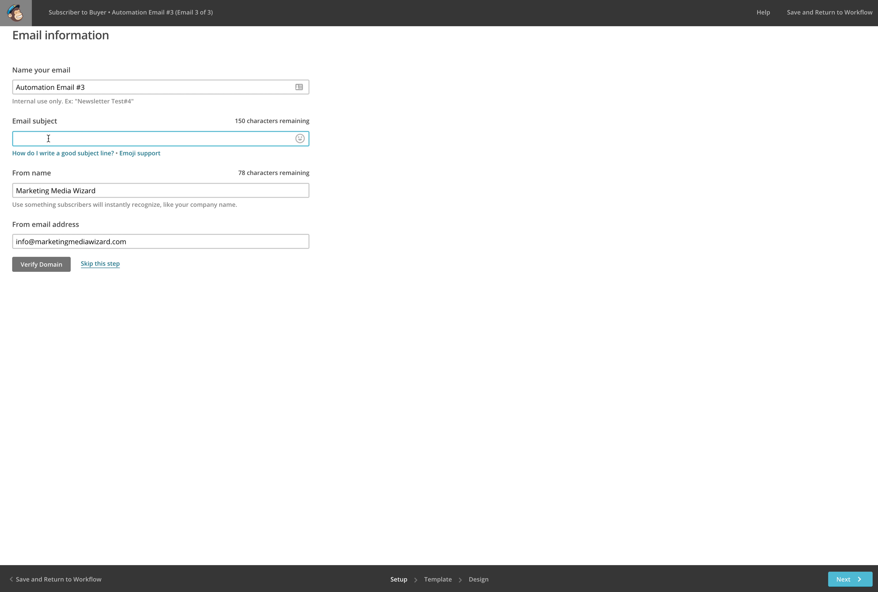
key(super+v)
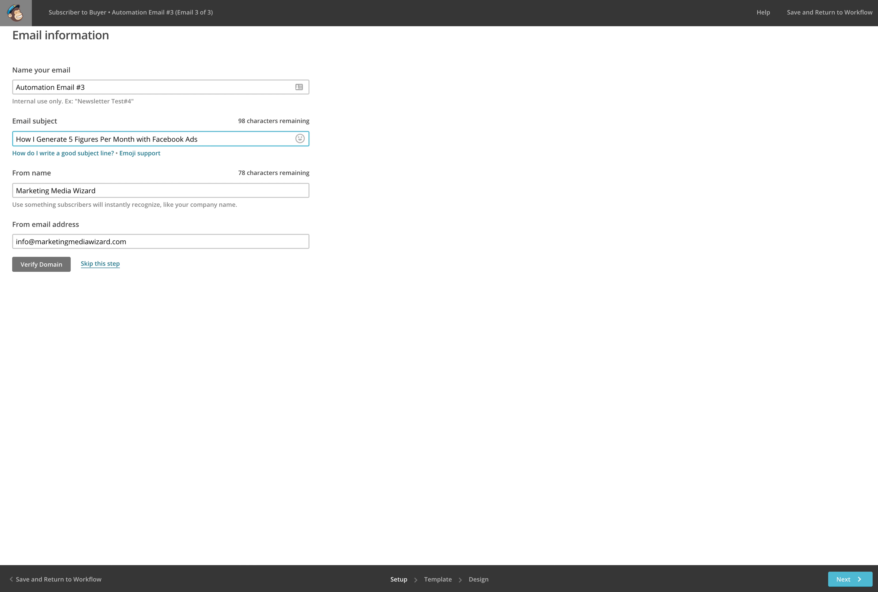
Rename the third email as "Step 3".
key(super+Tab)
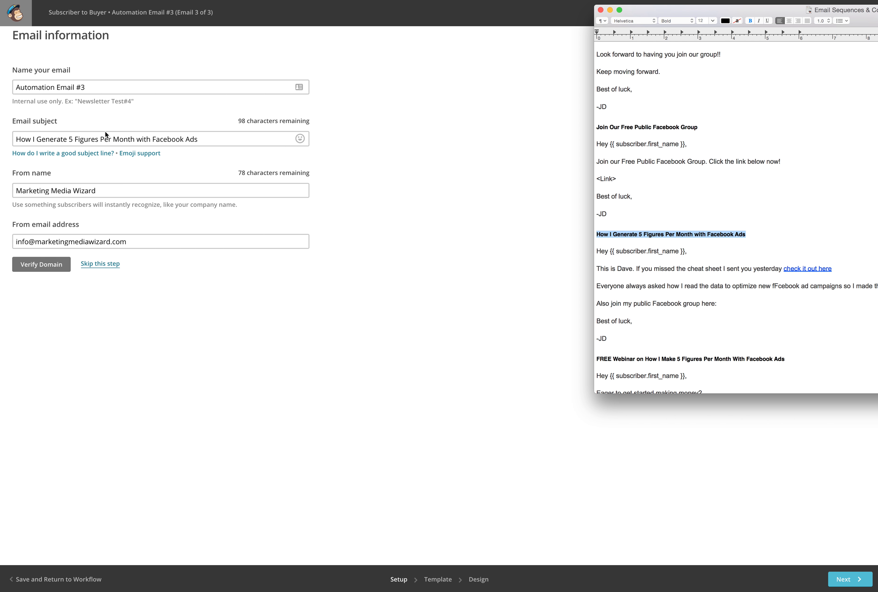
click(103, 84)
drag(105, 84, 17, 86)
click(102, 89)
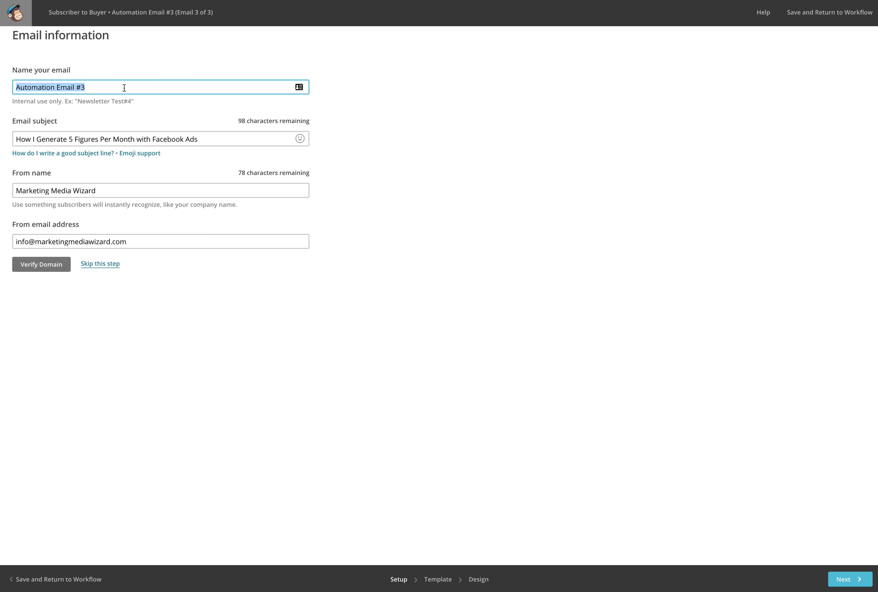
text(Step 3)
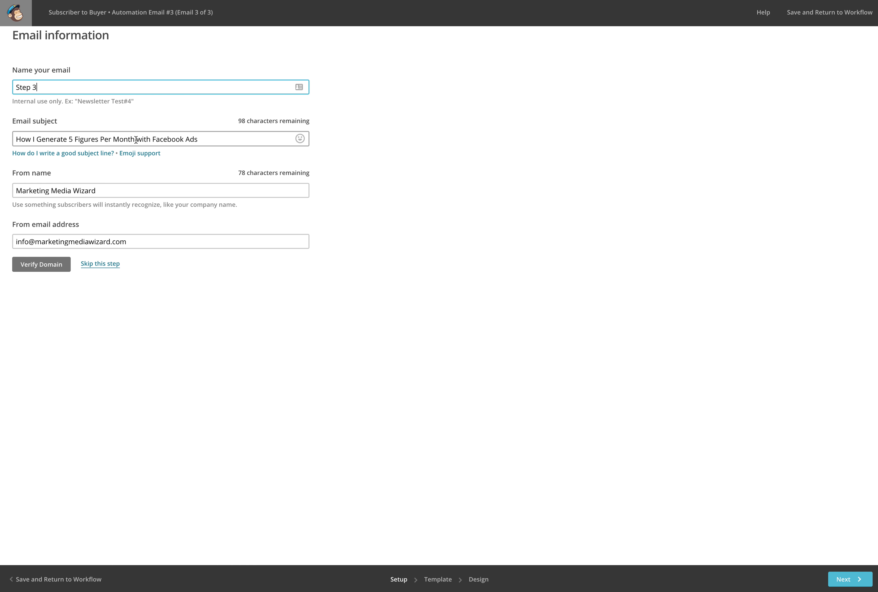
Skip domain verification, apply the saved template "Step 3: How I Use Facebook Ads" to the third email, and save it back to the workflow.
mouse_move(121, 187)
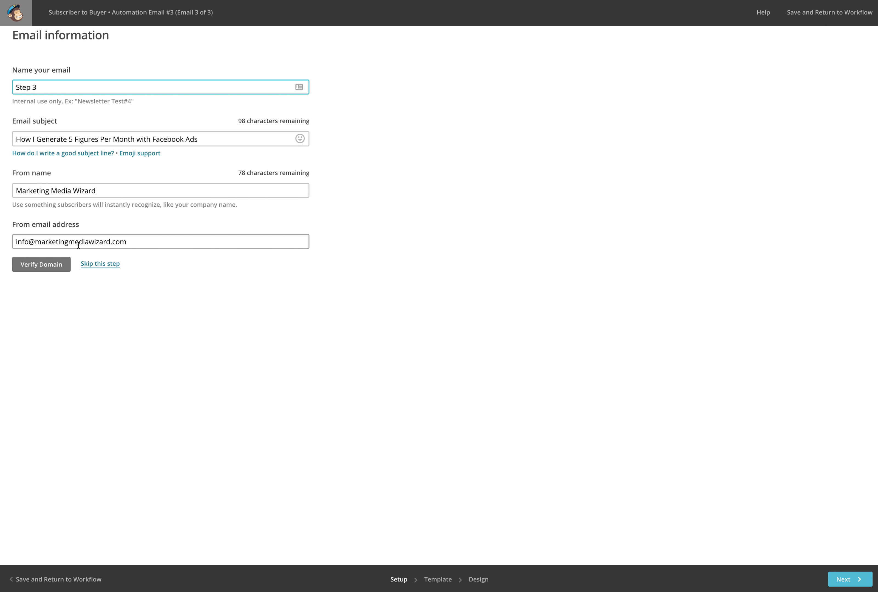
click(99, 264)
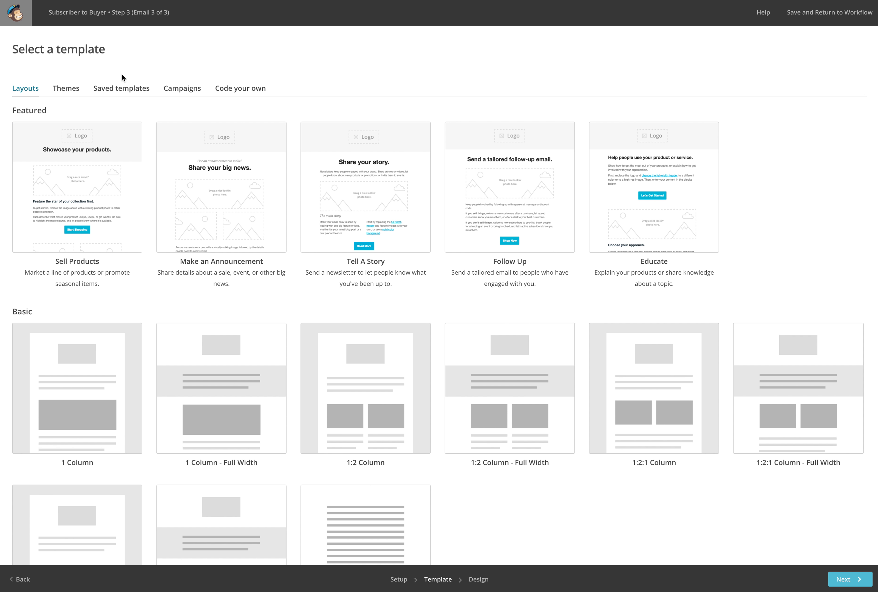
click(118, 90)
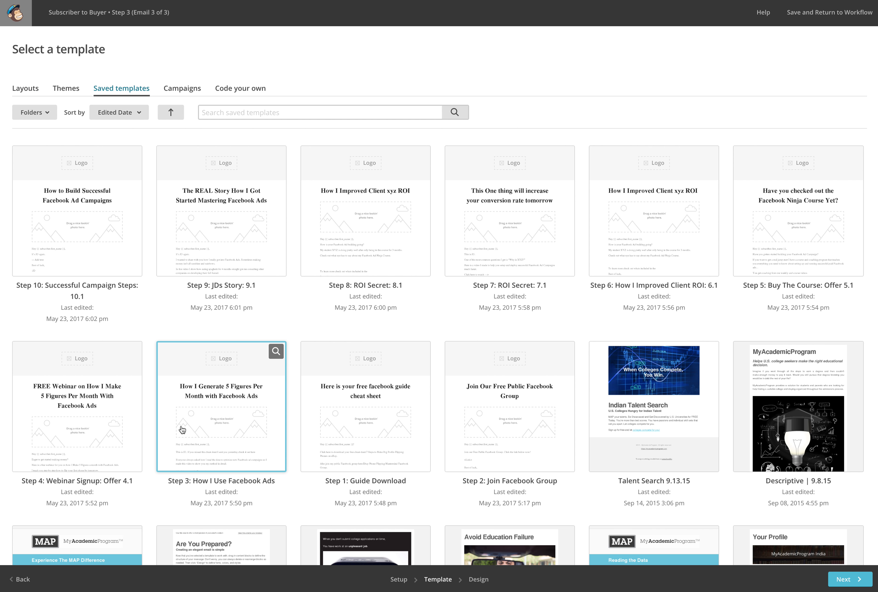
click(234, 436)
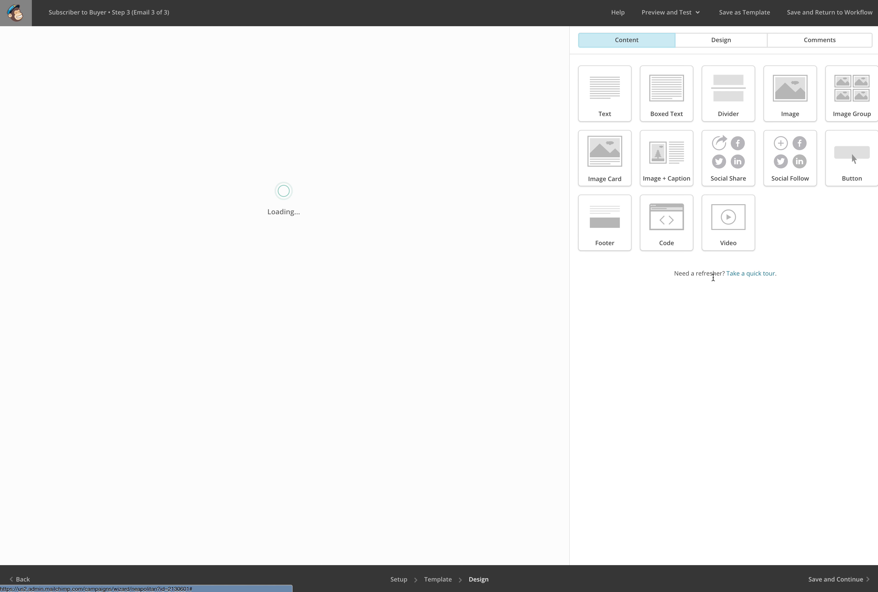
mouse_move(423, 231)
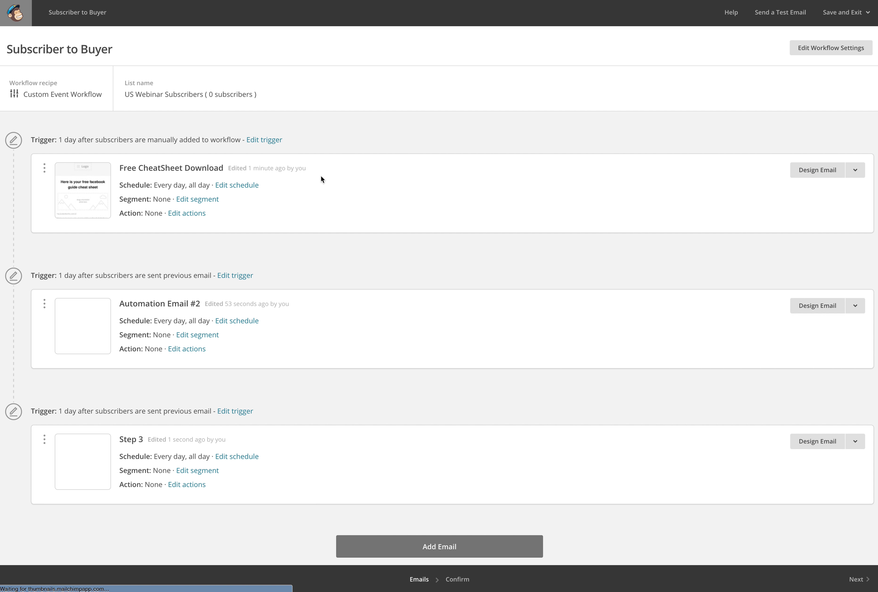
Add a fourth email to the Subscriber to Buyer workflow.
click(458, 537)
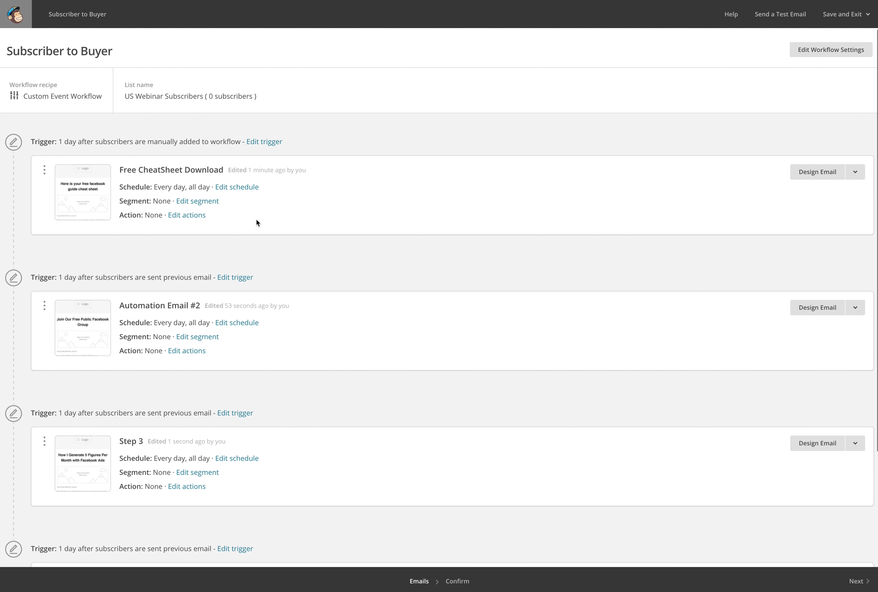
click(856, 310)
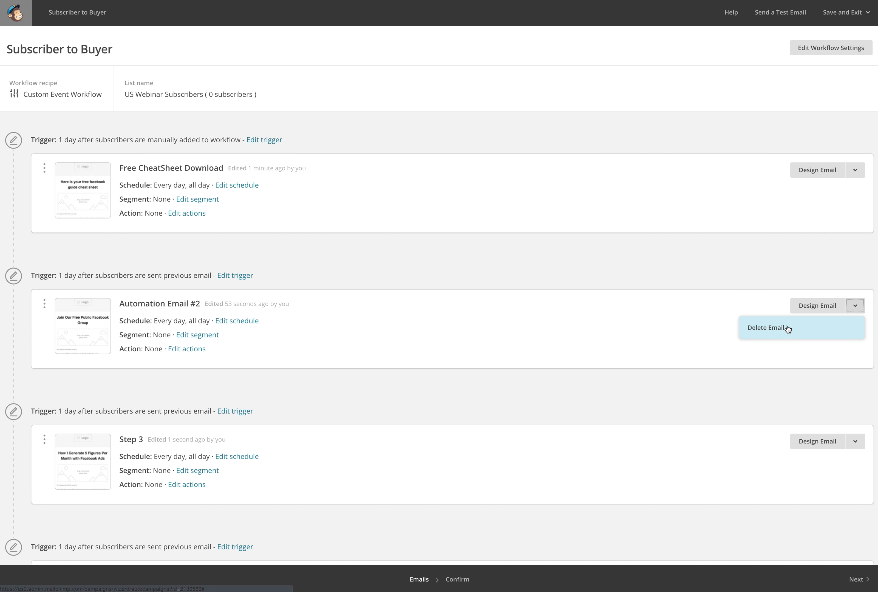
click(743, 310)
click(165, 301)
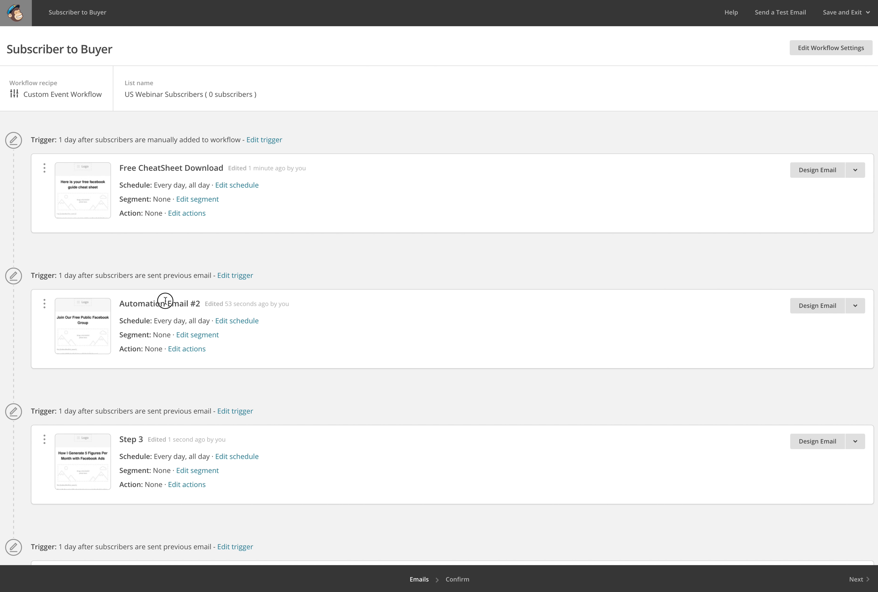
click(803, 306)
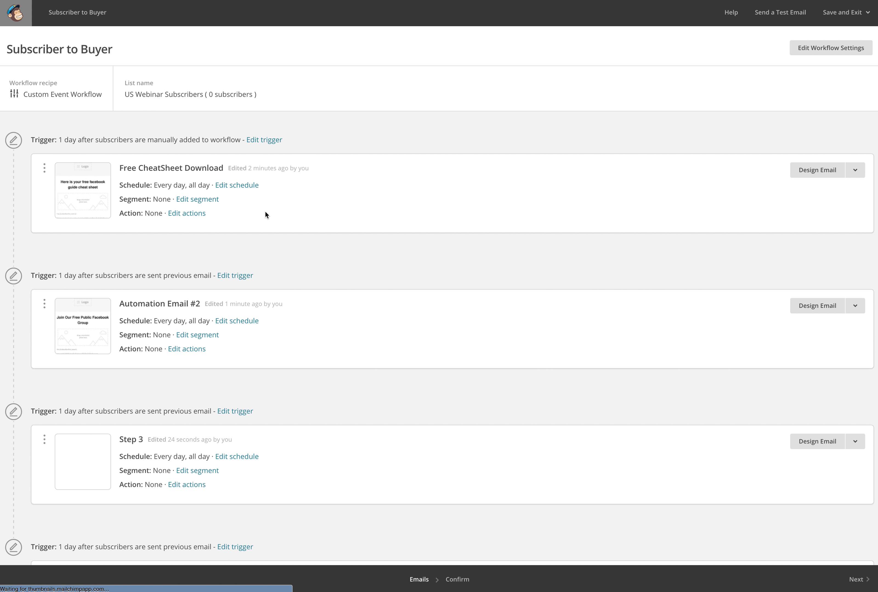
Open the fourth email's setup from the workflow and rename the email as "Step 4".
scroll(298, 269, down, 4)
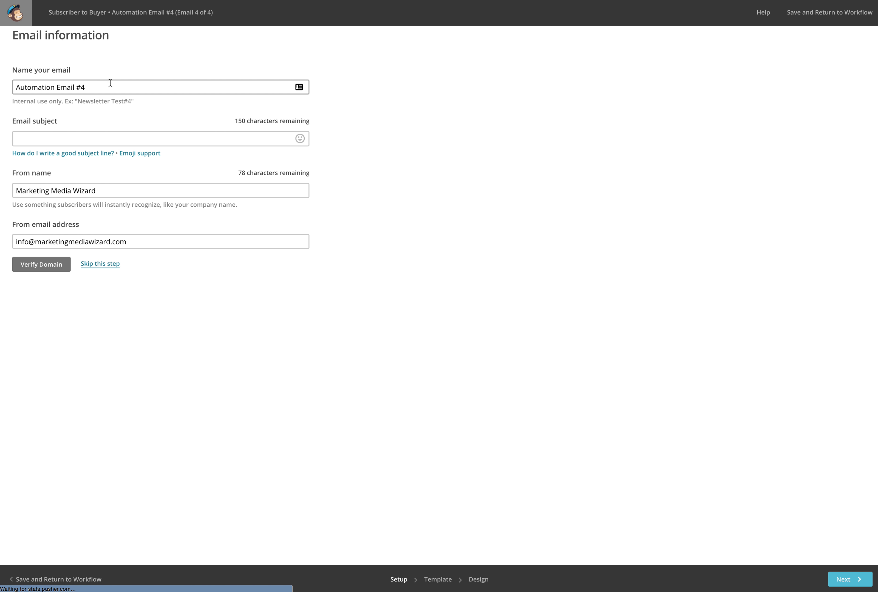
drag(80, 88, 3, 83)
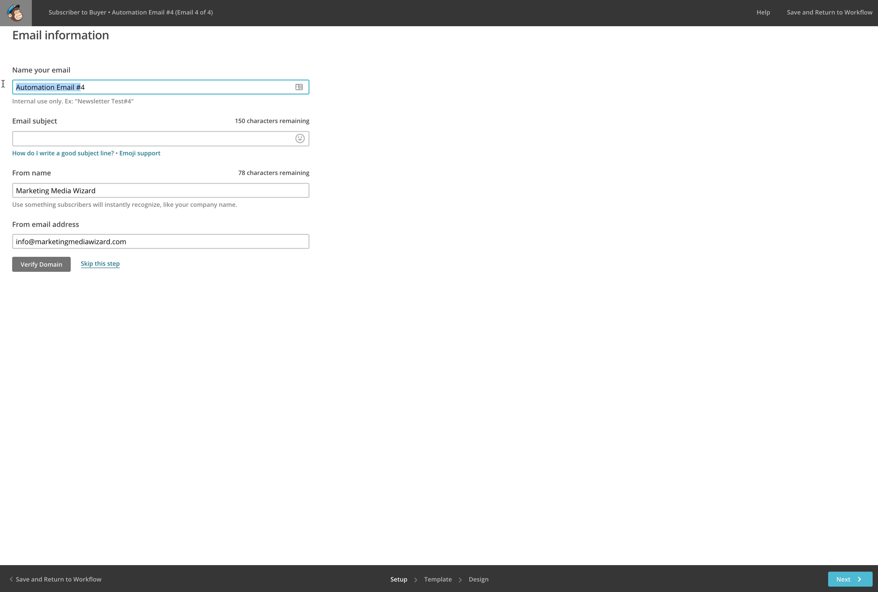
text(Step 4)
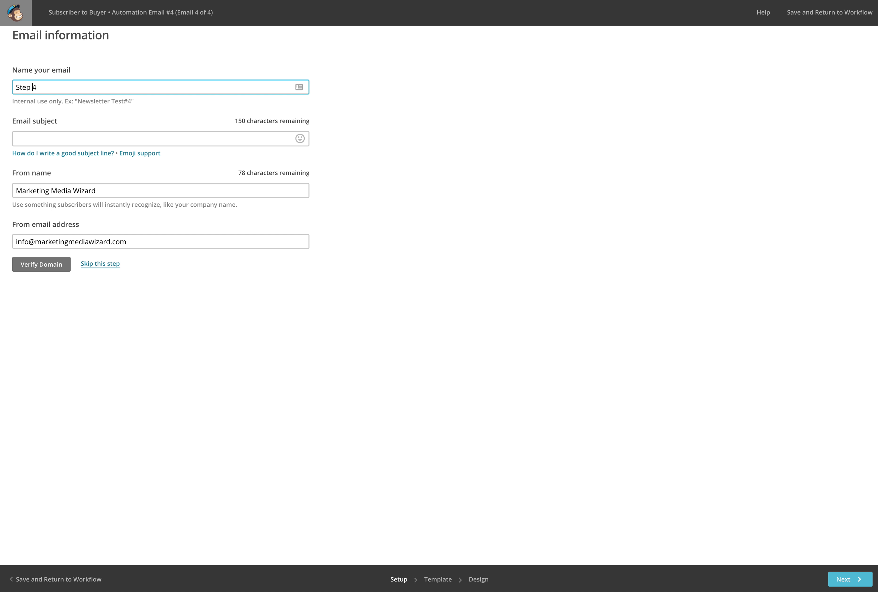
Set the fourth email's subject to "FREE Webinar on How I Make 5 Figures Per Month With Facebook Ads | MarketingMediaWizard", copying the heading from the document.
key(super+Tab)
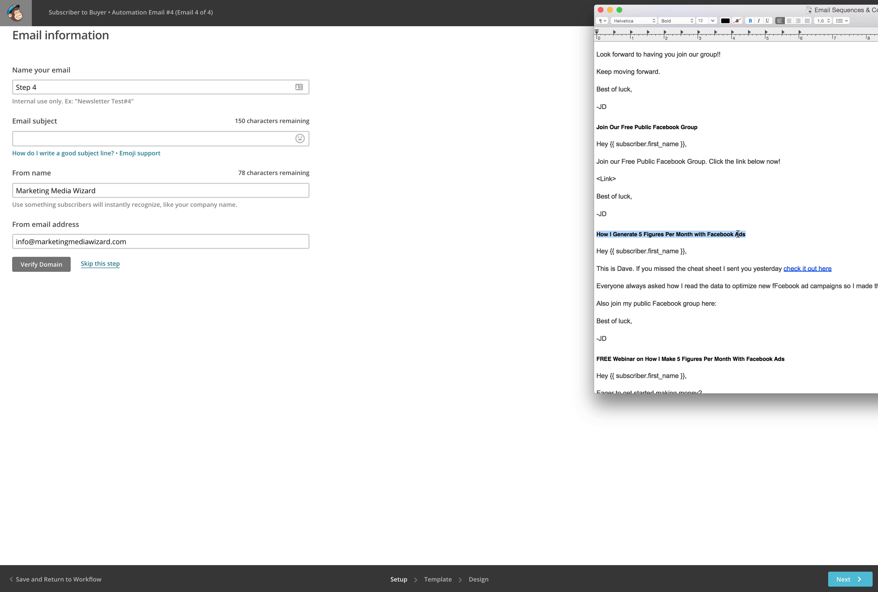
scroll(739, 264, down, 3)
scroll(740, 263, down, 1)
drag(786, 258, 587, 257)
key(super+c)
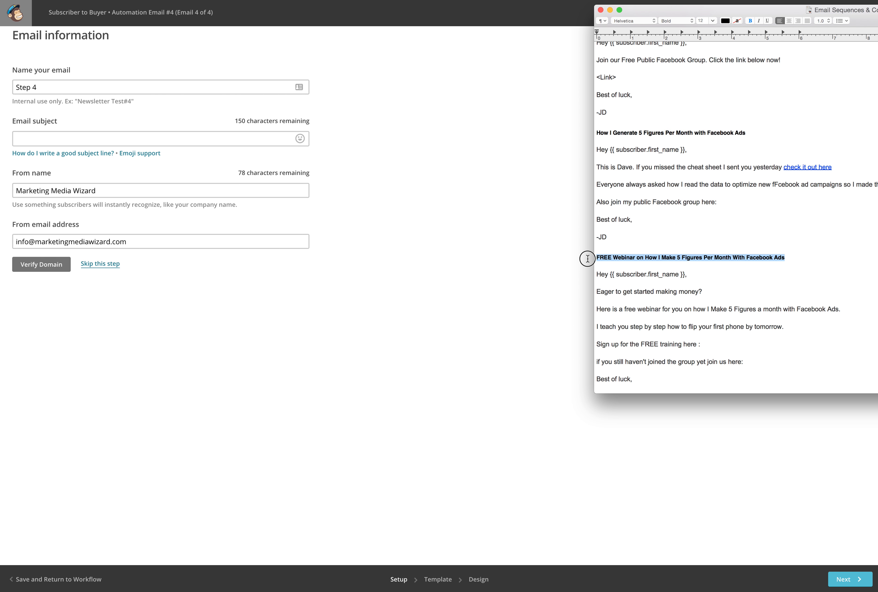
click(69, 139)
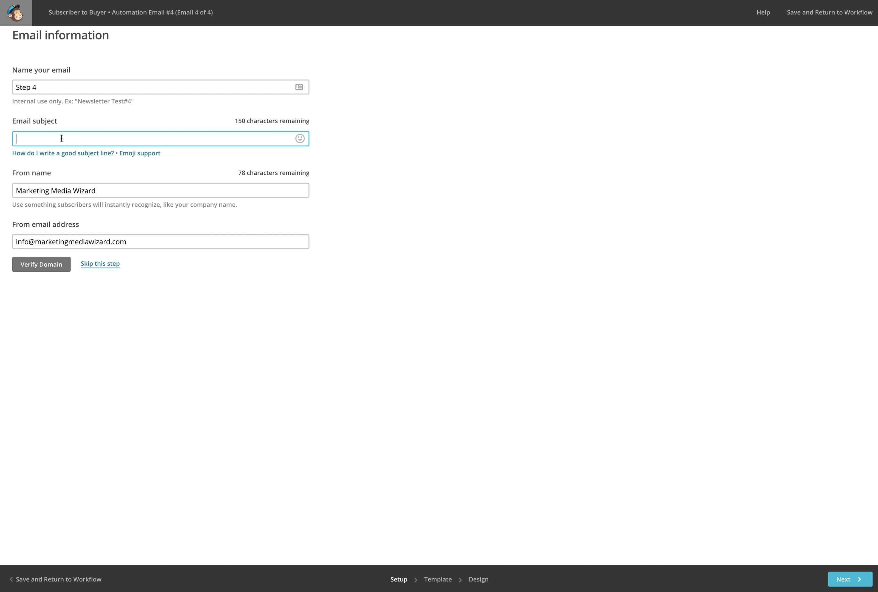
key(super+v)
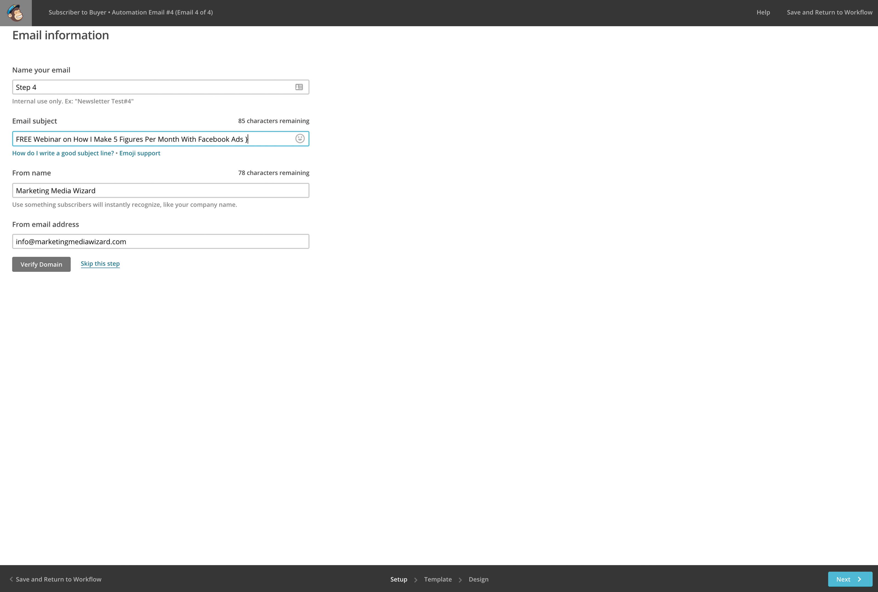
text(| MarketingMediaWizard)
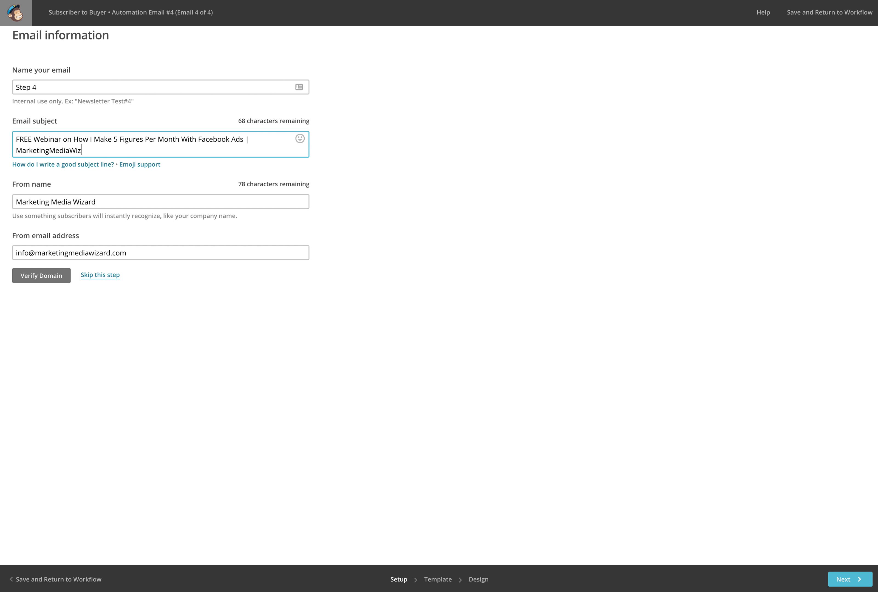
Skip domain verification, apply the saved template "Step 4: Webinar Signup: Offer 4.1" to the fourth email, and save it back to the workflow.
click(90, 275)
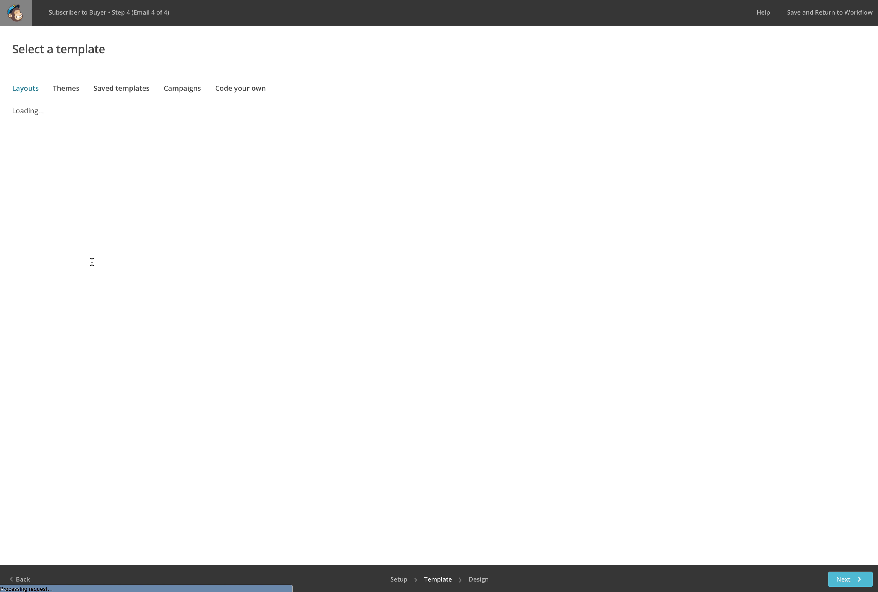
click(126, 88)
key(super+Tab)
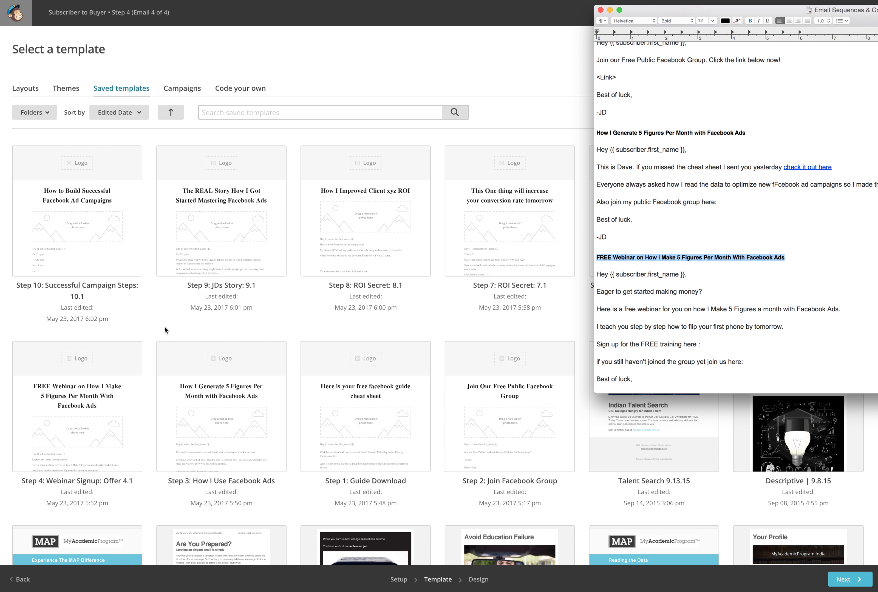
key(super+Tab)
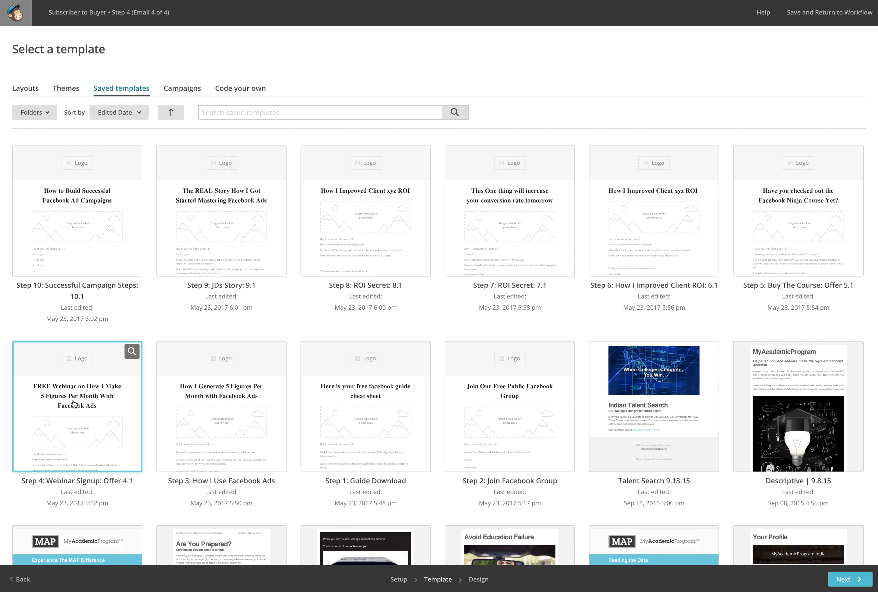
click(74, 404)
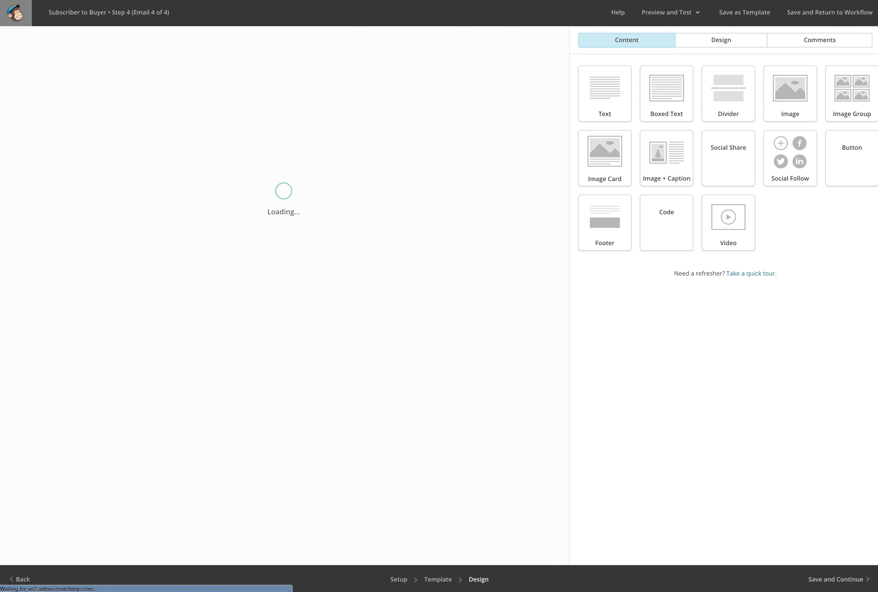
click(827, 582)
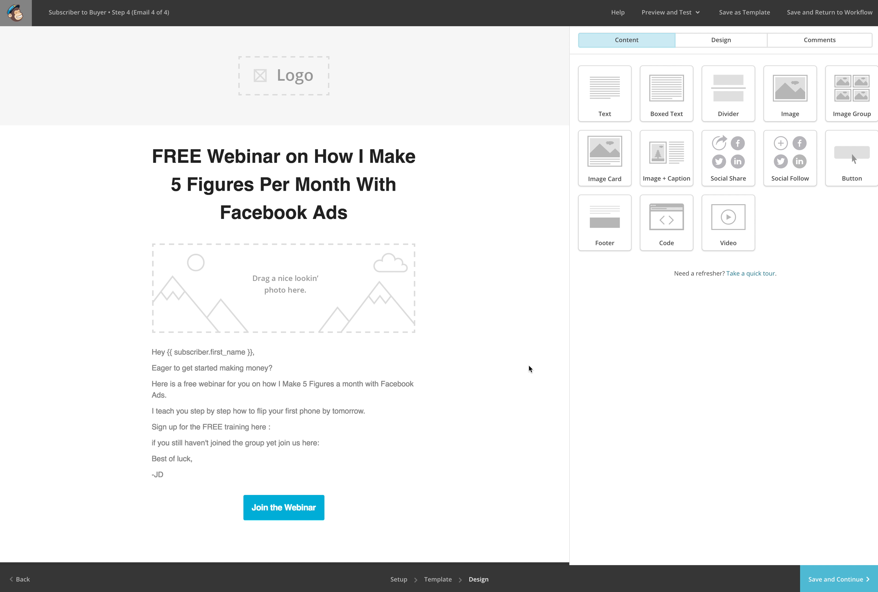
Add a fifth and a sixth email to the end of the Subscriber to Buyer workflow.
scroll(693, 548, down, 4)
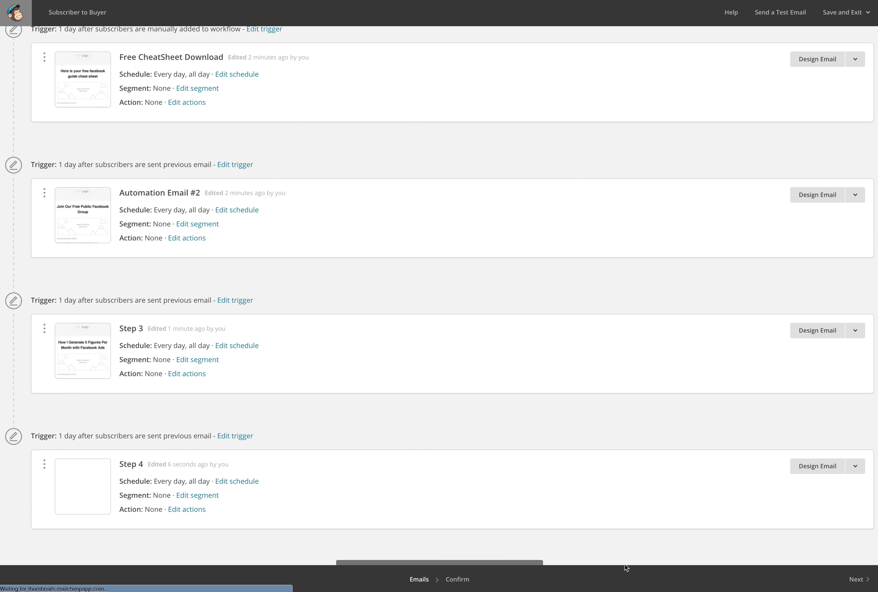
click(422, 545)
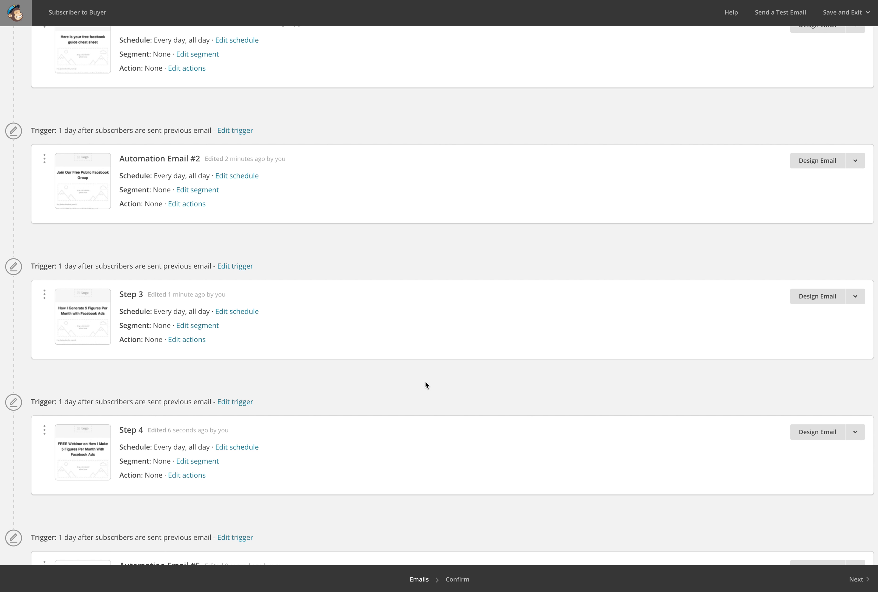
scroll(403, 445, down, 3)
click(426, 545)
scroll(581, 491, down, 2)
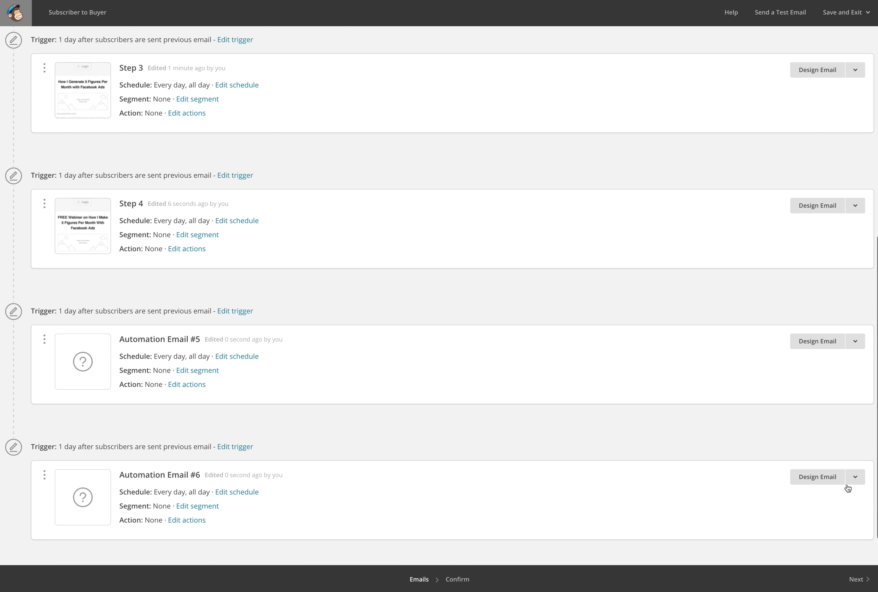
Open the design setup of the fifth email and rename the email as "Step 5".
click(805, 347)
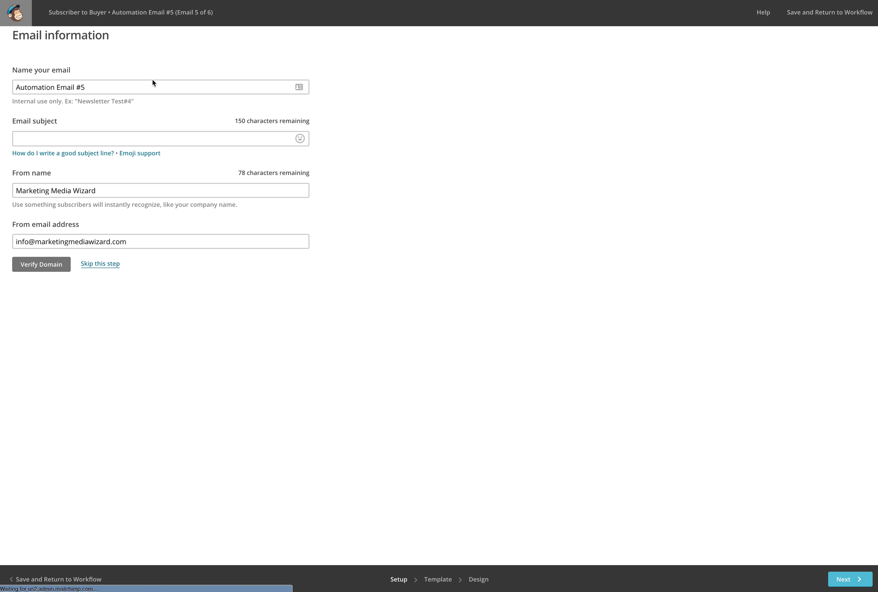
drag(80, 87, 2, 80)
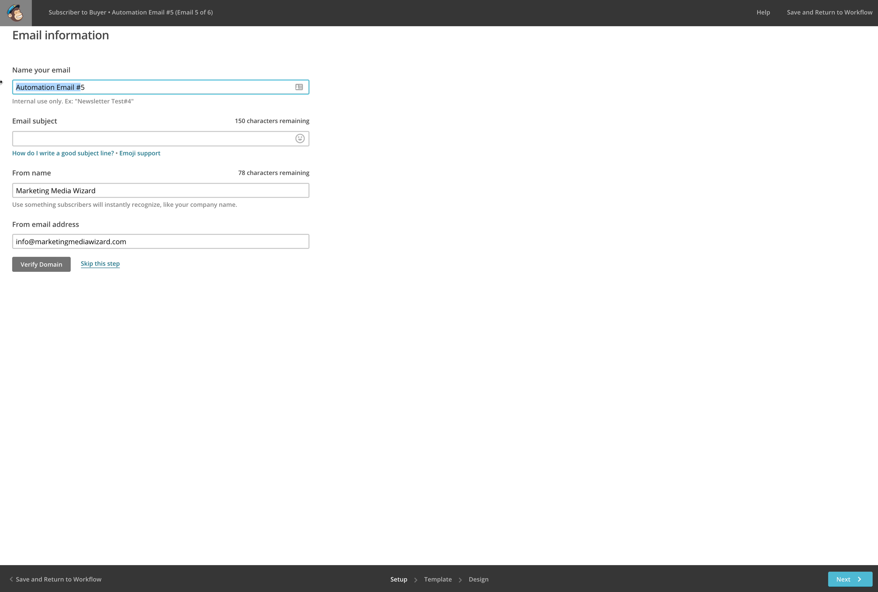
text(Ste)
Set the fifth email's subject to "Have you checked out the Facebook Ninja Course Yet? | MarketingMediaWizard", copying the heading from the email sequences document.
key(super+Tab)
scroll(784, 244, down, 5)
drag(744, 294, 588, 292)
key(super+c)
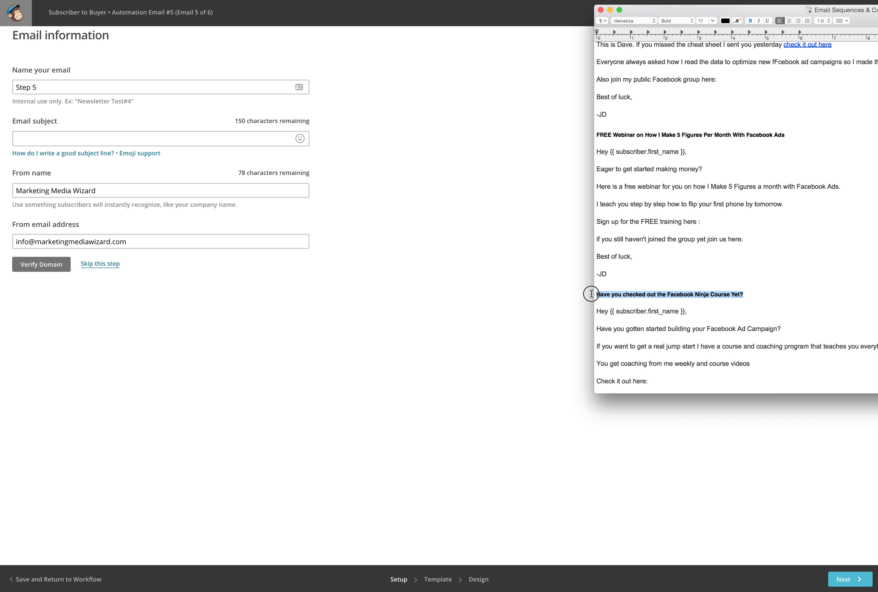
click(69, 139)
key(super+v)
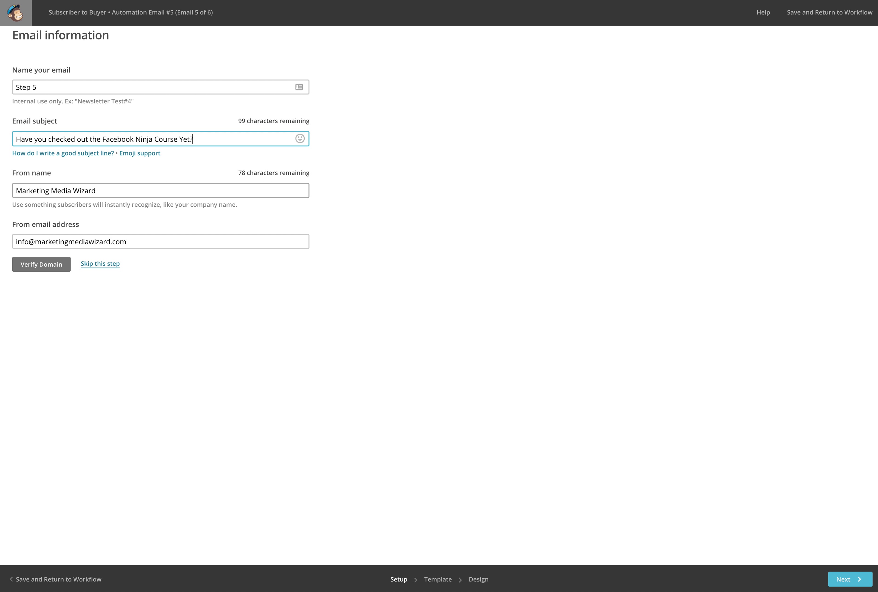
text(| Marketing)
key(BackSpace)
text(MediaWizard)
Skip domain verification, apply the saved template "Step 5: Buy The Course: Offer 5.1" to the fifth email, and save it back to the workflow.
click(86, 263)
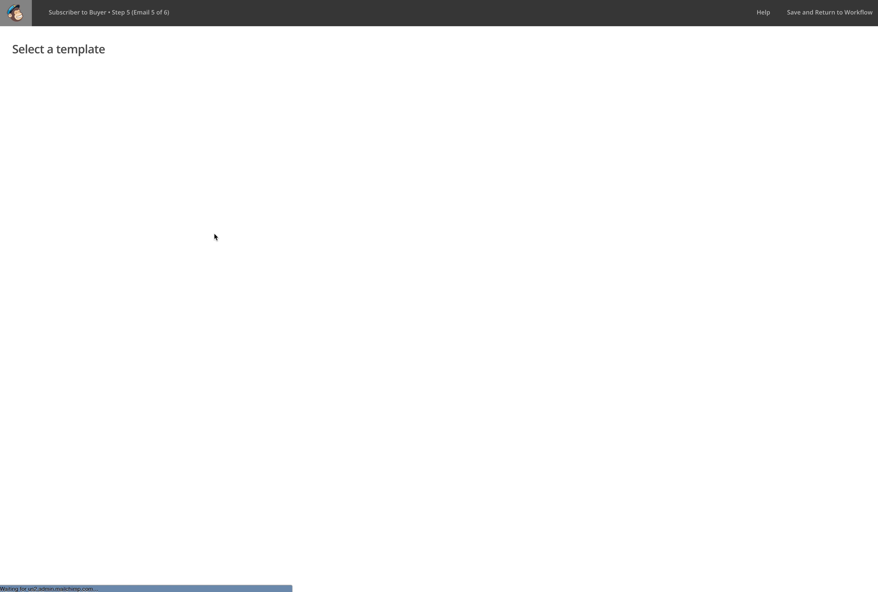
click(128, 87)
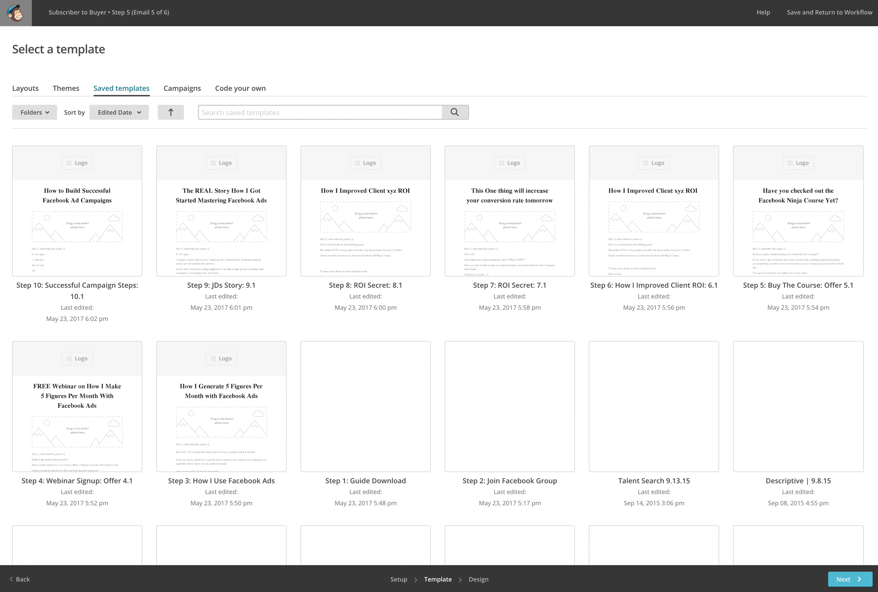
key(super+Tab)
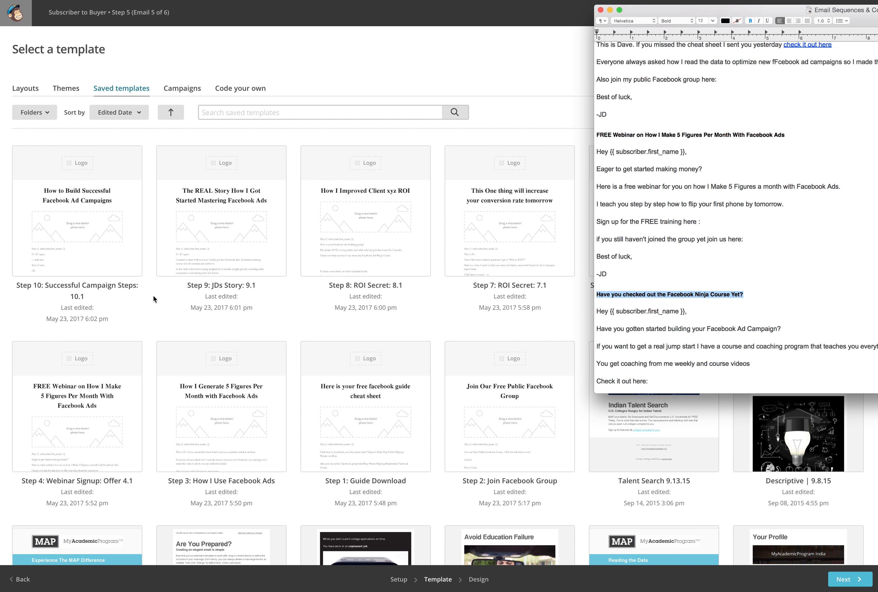
key(super+Tab)
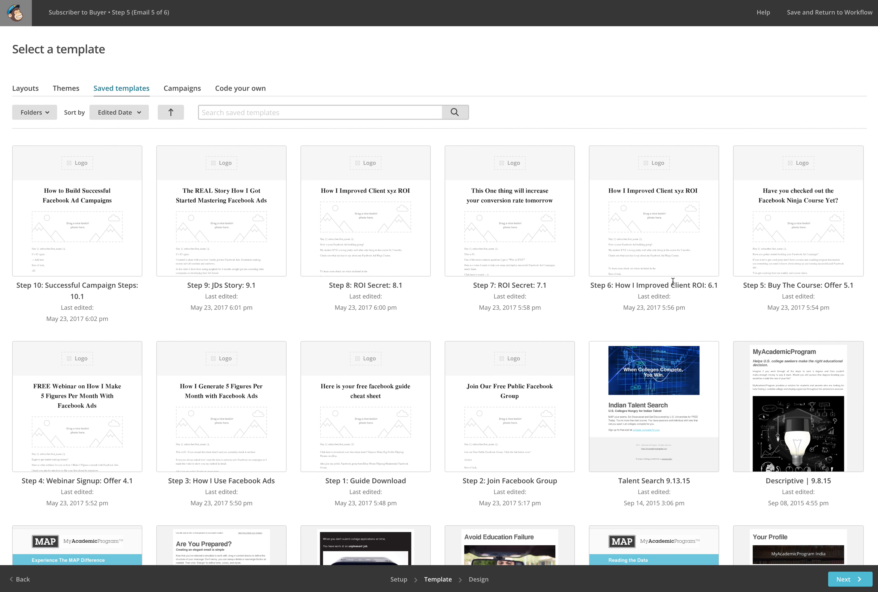
click(829, 243)
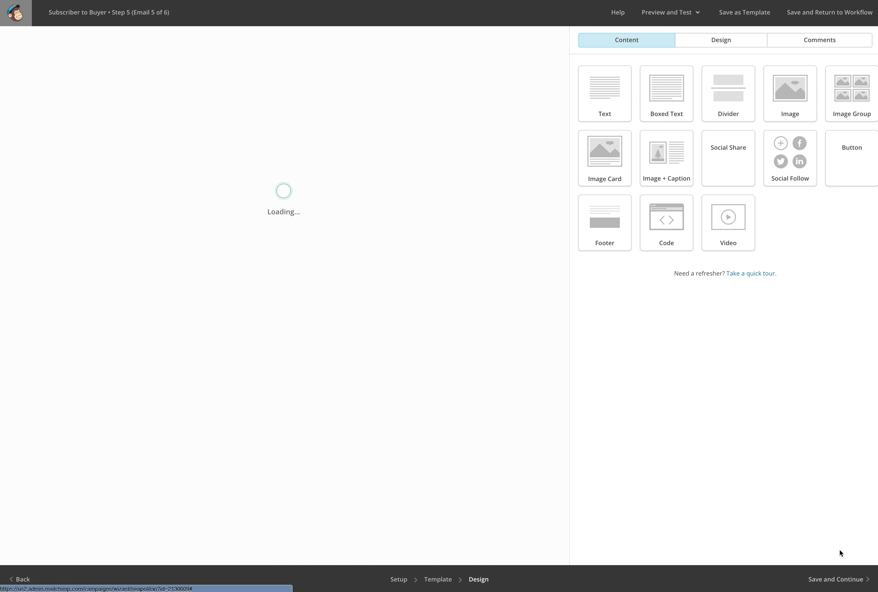
click(833, 578)
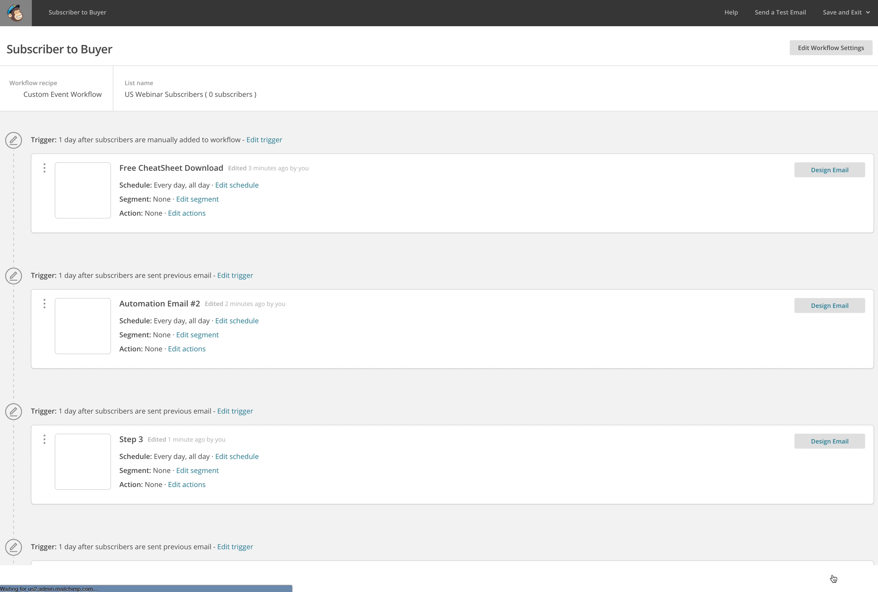
Open the design setup of the sixth email and rename the email as "Step 6".
scroll(619, 464, down, 10)
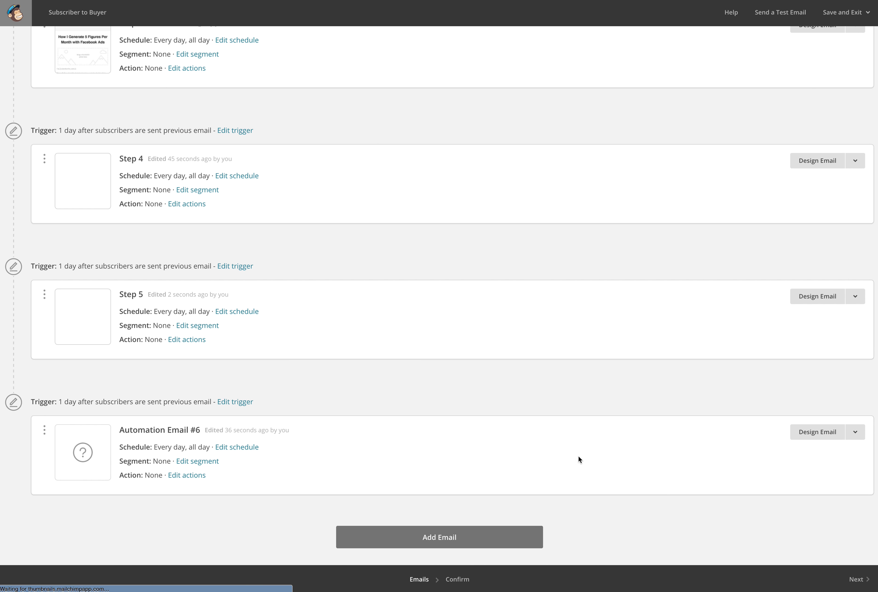
click(820, 433)
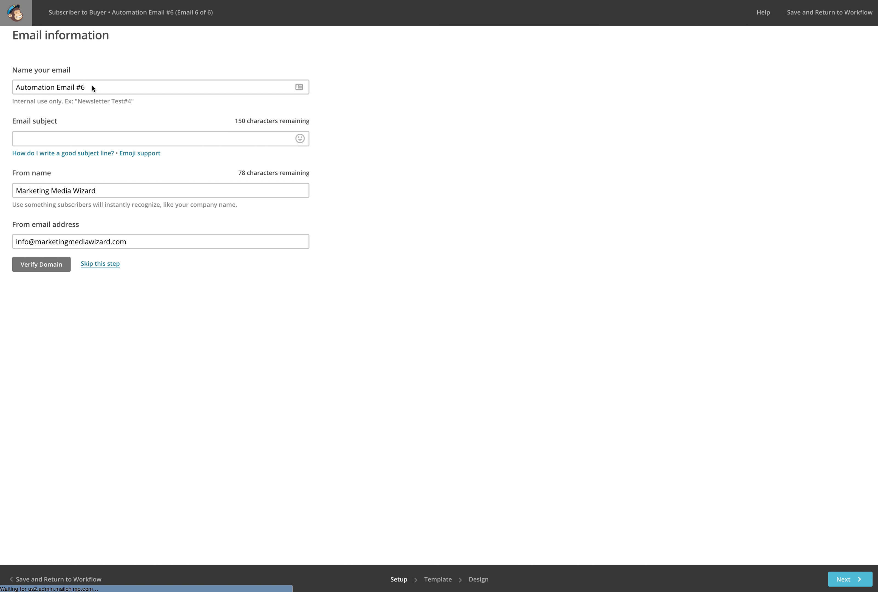
click(81, 87)
drag(80, 87, 1, 89)
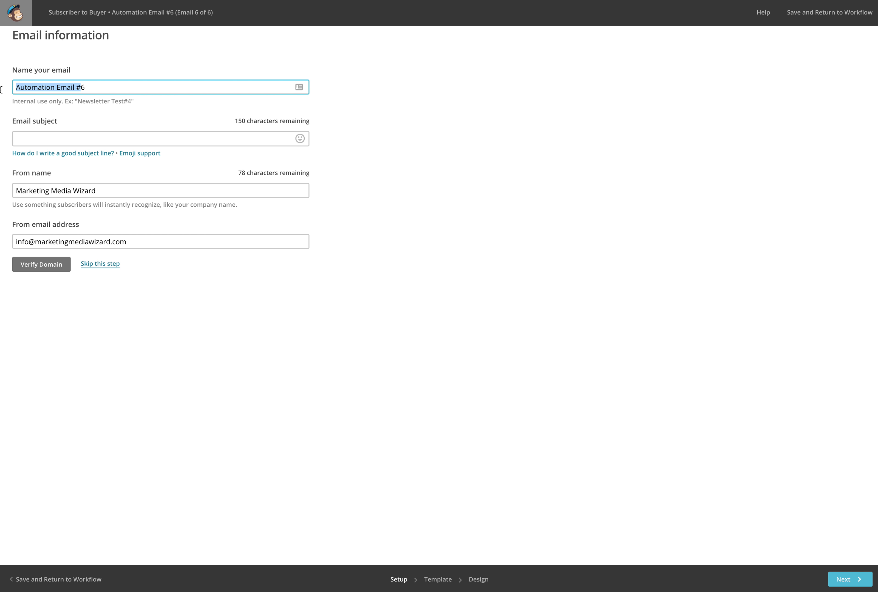
text(Step 6)
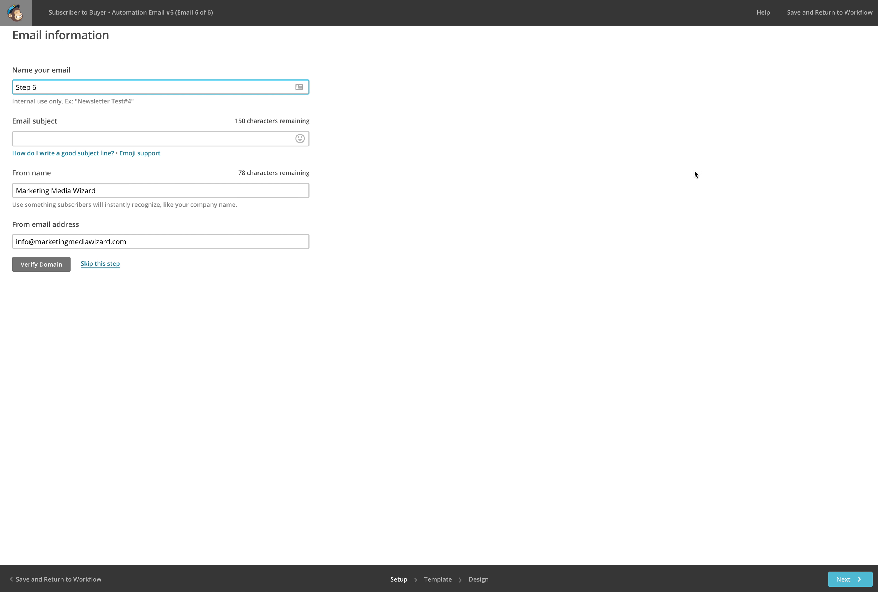
Set the sixth email's subject to "How I Improved Client xyz ROI | MarketingMediaWizard", copying the heading from the email sequences document.
key(super+Tab)
scroll(799, 278, down, 4)
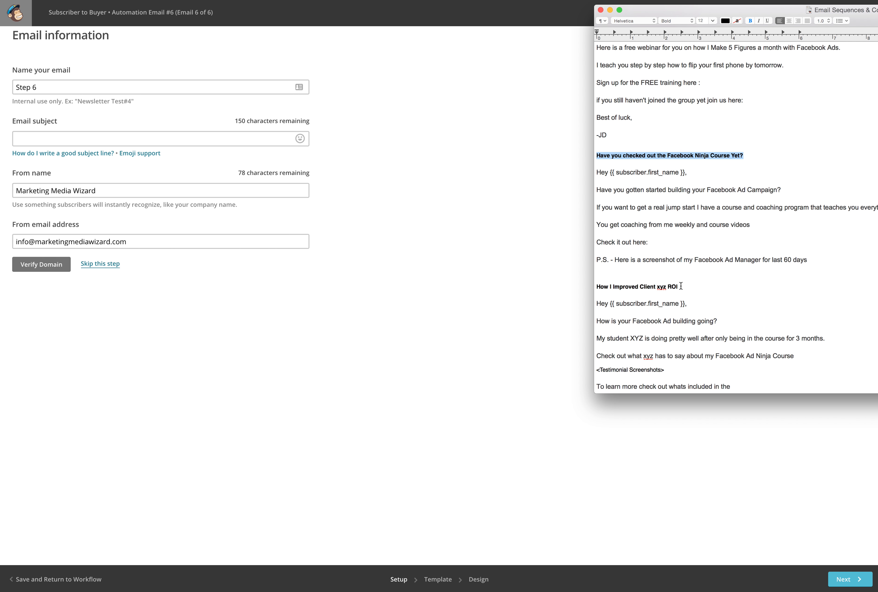
drag(680, 285, 578, 284)
key(super+c)
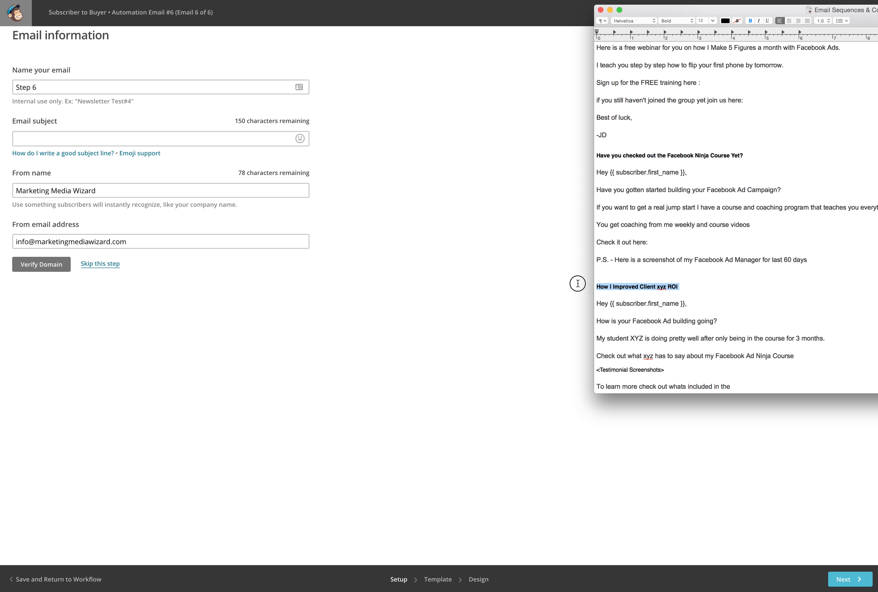
key(super+Tab)
click(53, 142)
key(super+v)
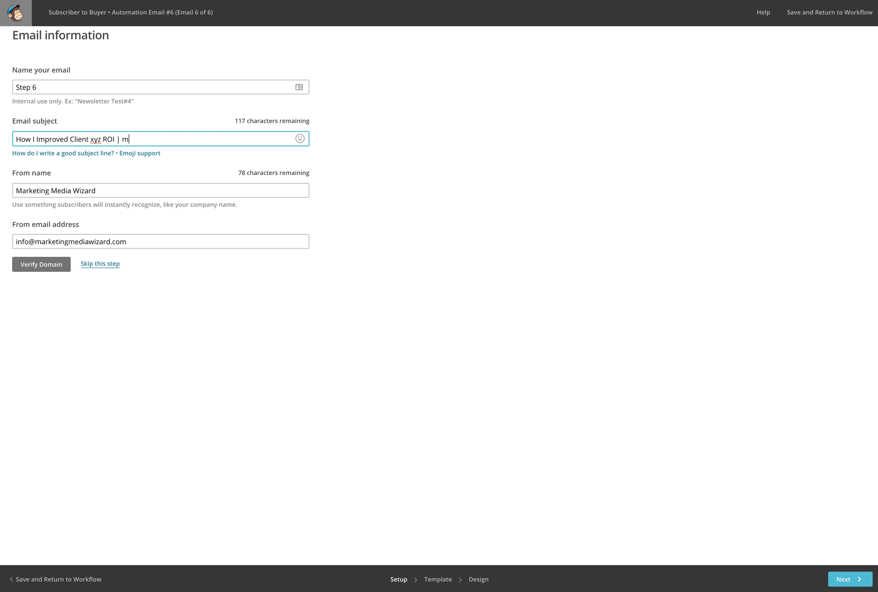
text(| MarketingMediaWiard)
Skip domain verification, apply the saved template "Step 6: How I Improved Client ROI: 6.1" to the sixth email, and save it back to the workflow.
click(68, 270)
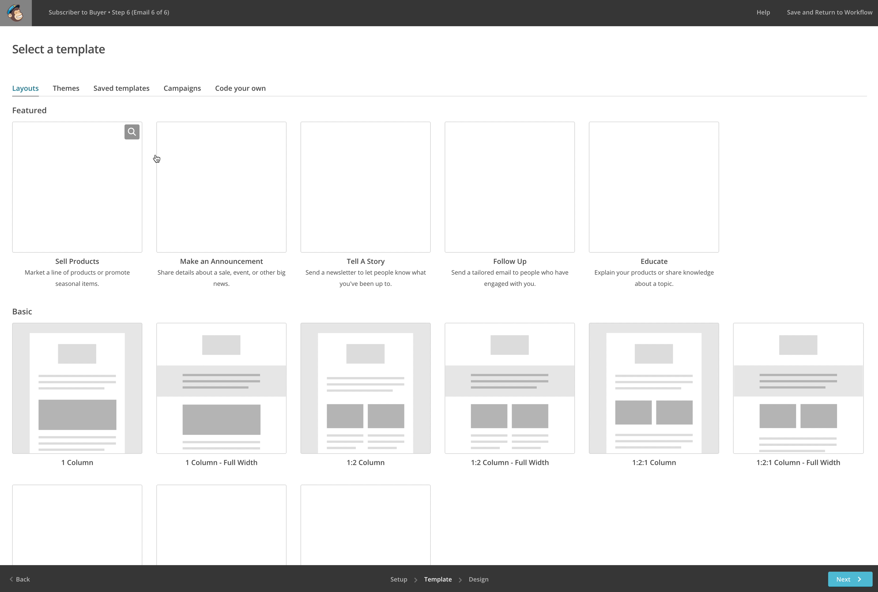
click(131, 89)
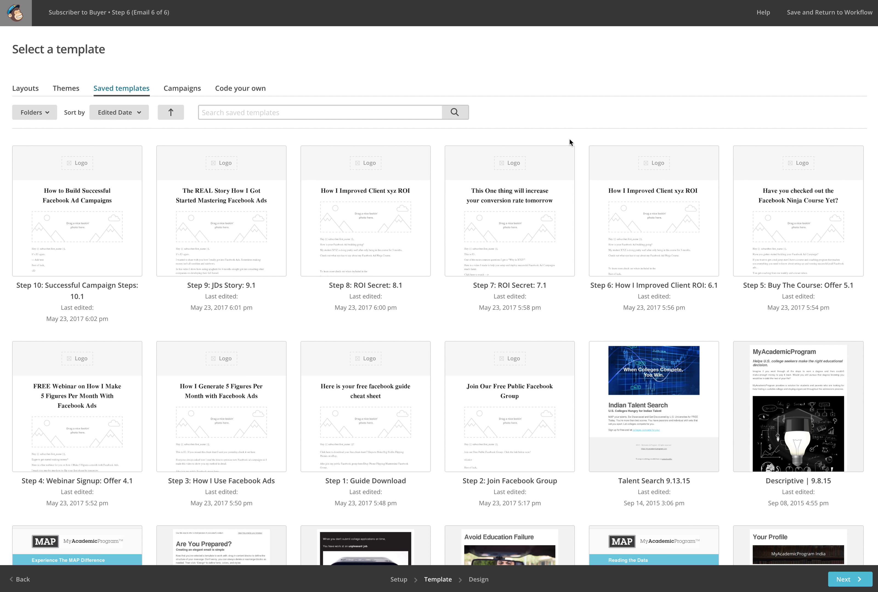
click(664, 215)
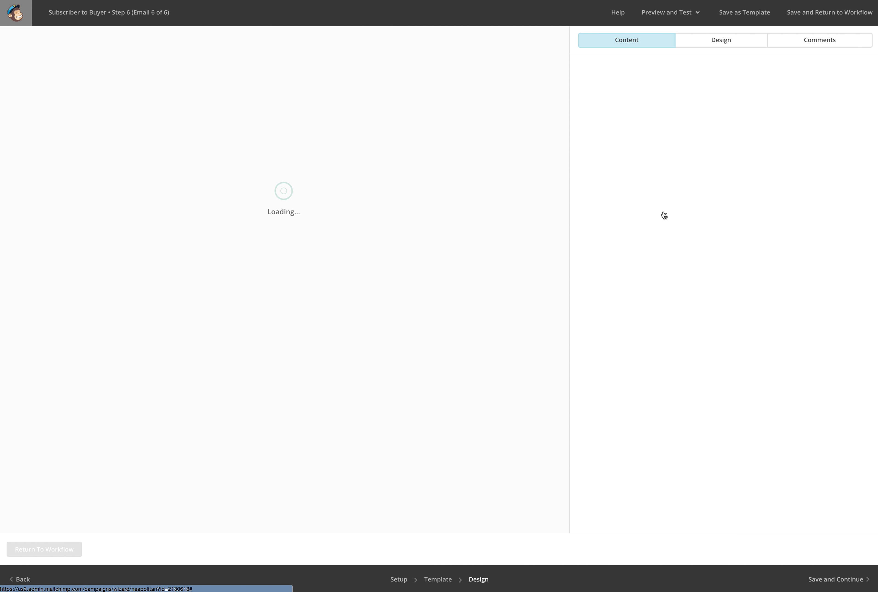
click(828, 578)
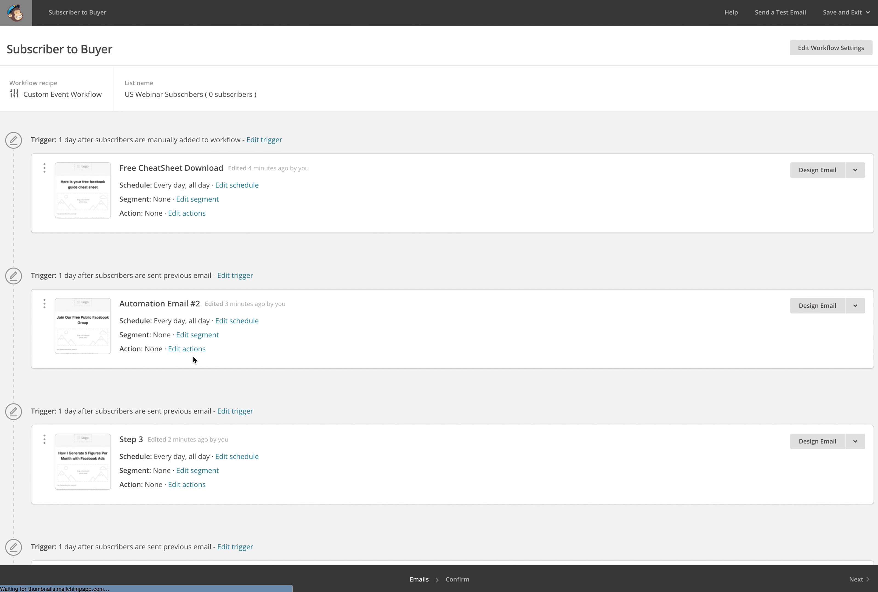
Add a seventh email to the workflow, open its design setup, and rename it as "Step 7".
scroll(311, 398, down, 9)
scroll(312, 399, down, 2)
click(420, 529)
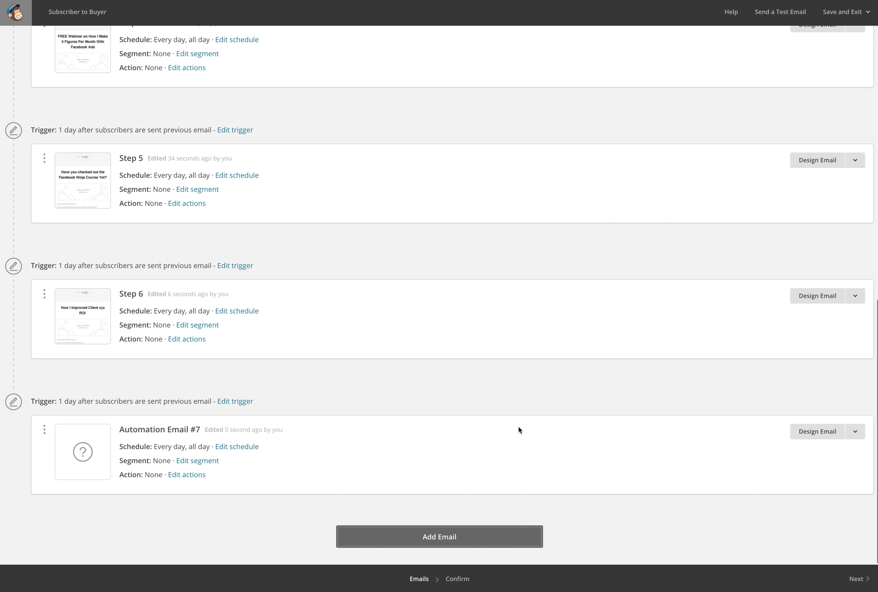
click(834, 432)
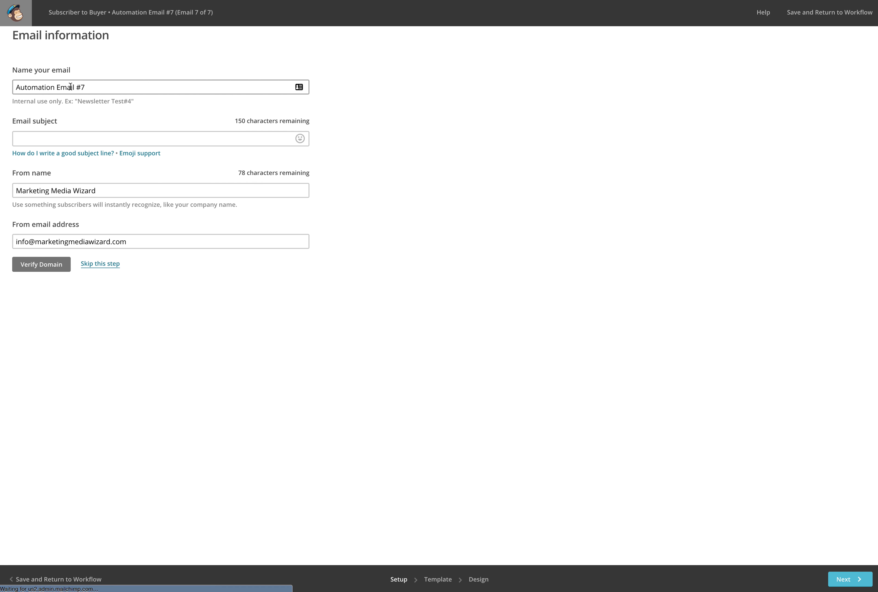
drag(80, 86, 4, 86)
text(Step 7)
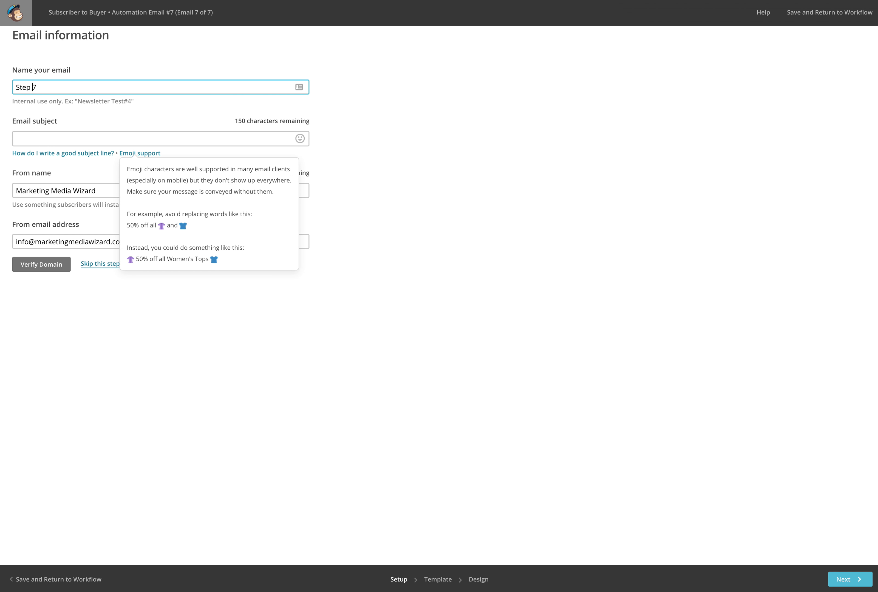
Set the seventh email's subject to "This One thing will increase your conversion rate tomorrow | MarketingMediaWizard", copying the heading from the email sequences document.
key(super+Tab)
scroll(849, 265, down, 4)
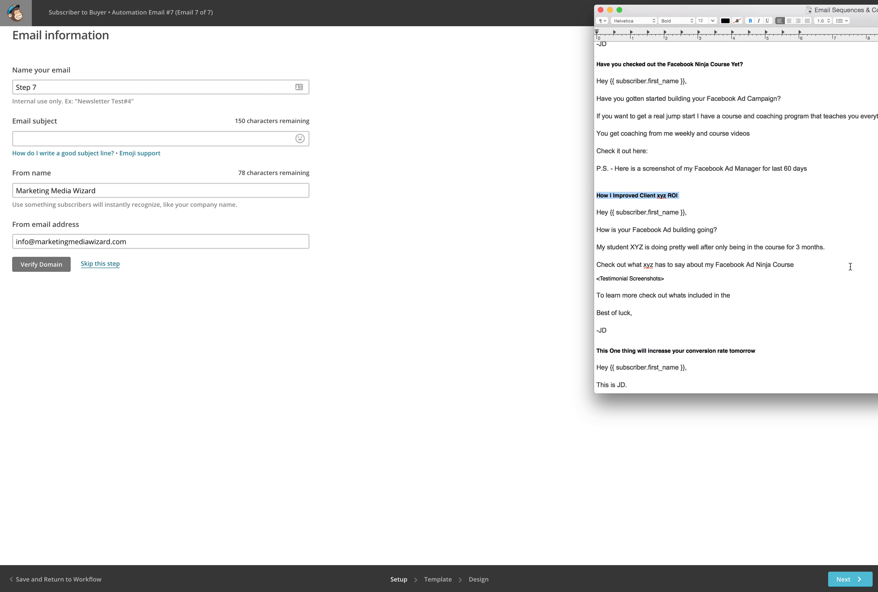
drag(770, 313, 588, 308)
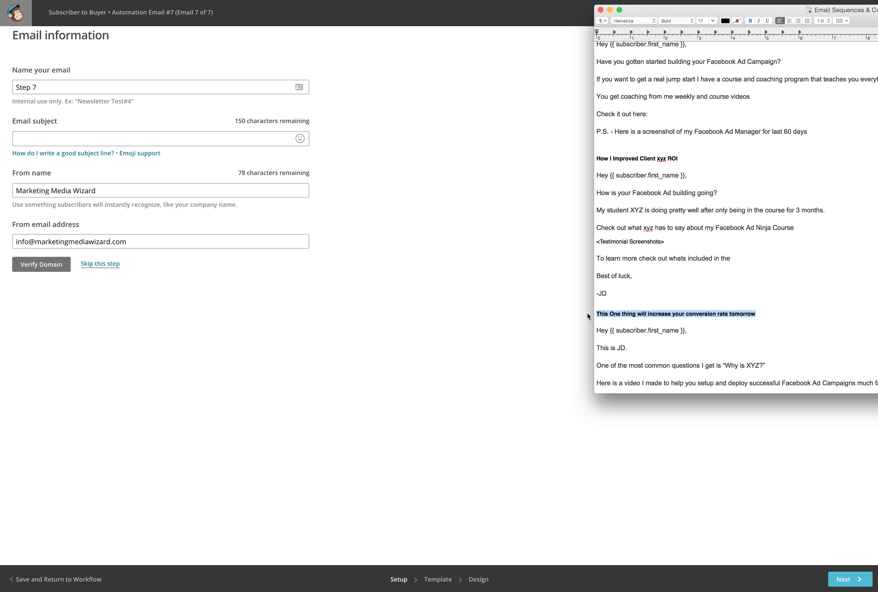
key(super+c)
key(super+Tab)
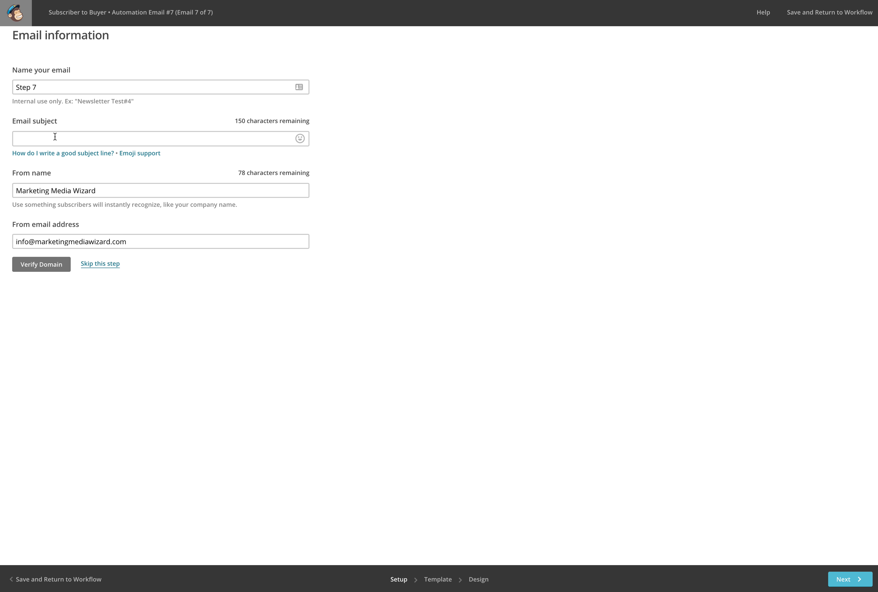
click(54, 138)
key(super+v)
text(| Martk)
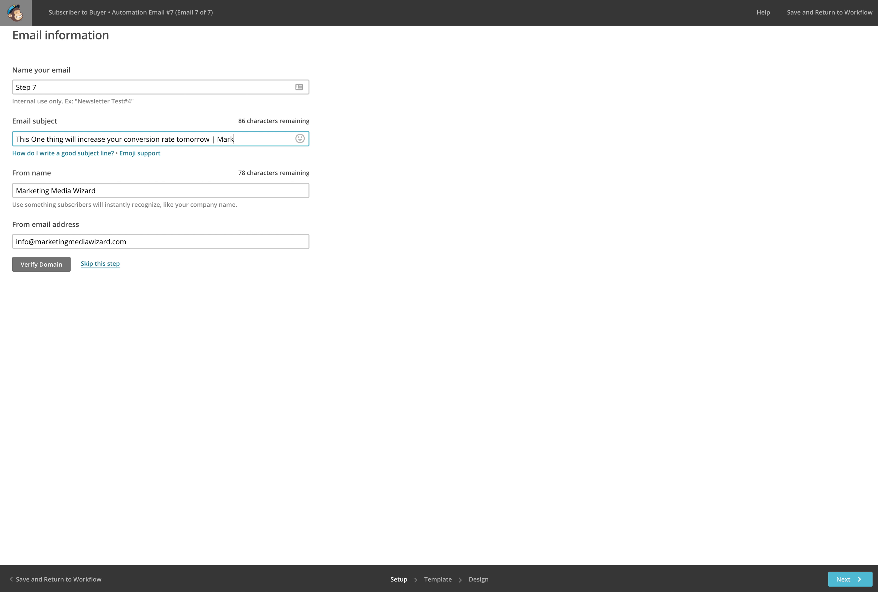
text(MediaWizard)
Skip domain verification, apply the saved template "Step 7: ROI Secret: 7.1" to the seventh email, and save it back to the workflow.
click(38, 268)
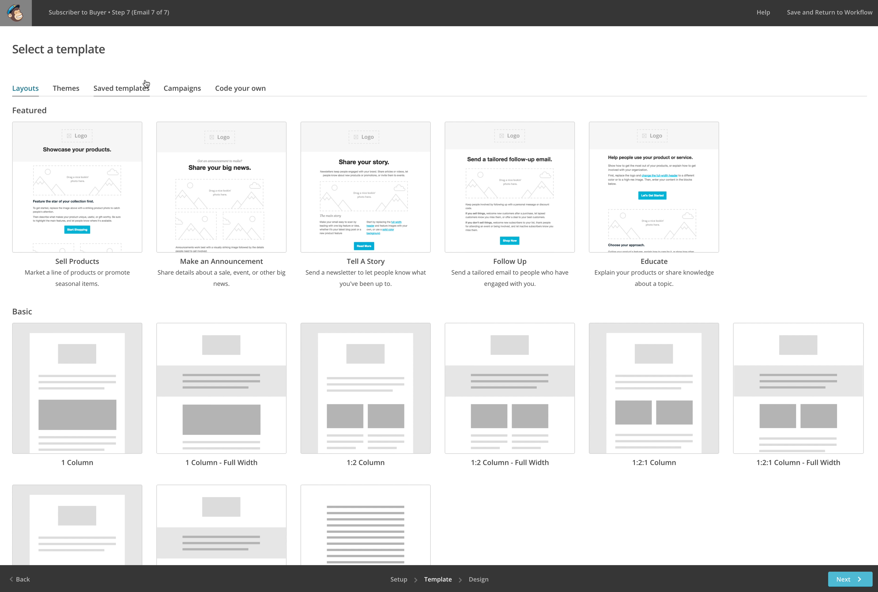
click(514, 241)
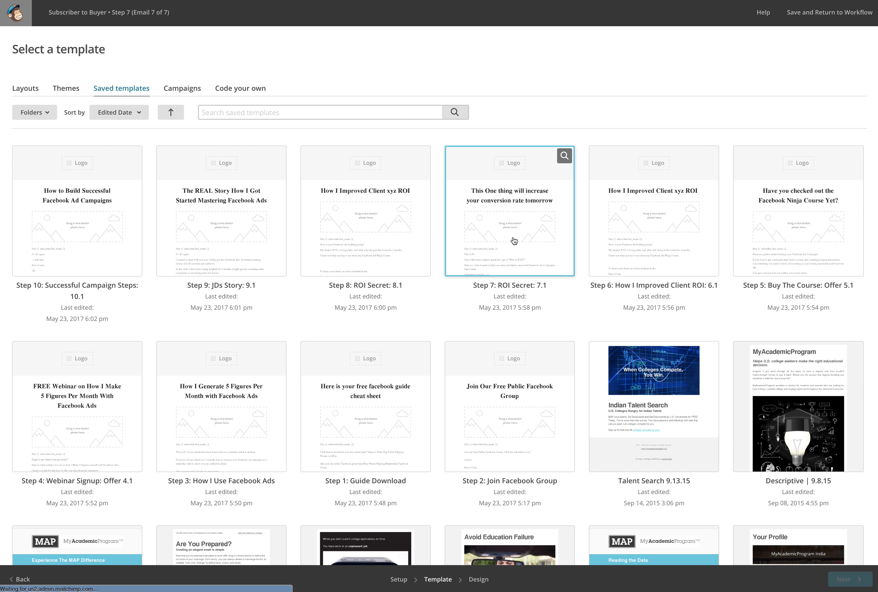
key(super+Tab)
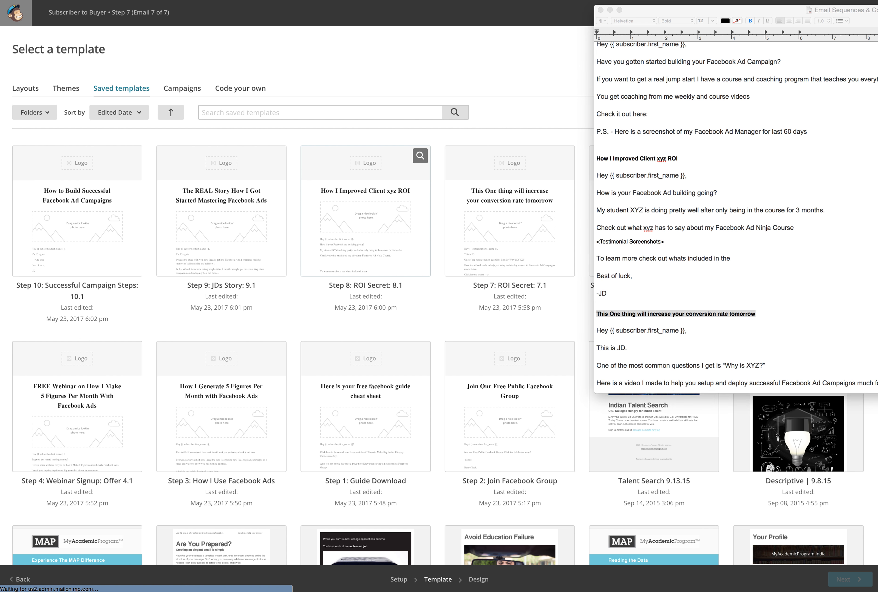
scroll(846, 190, down, 5)
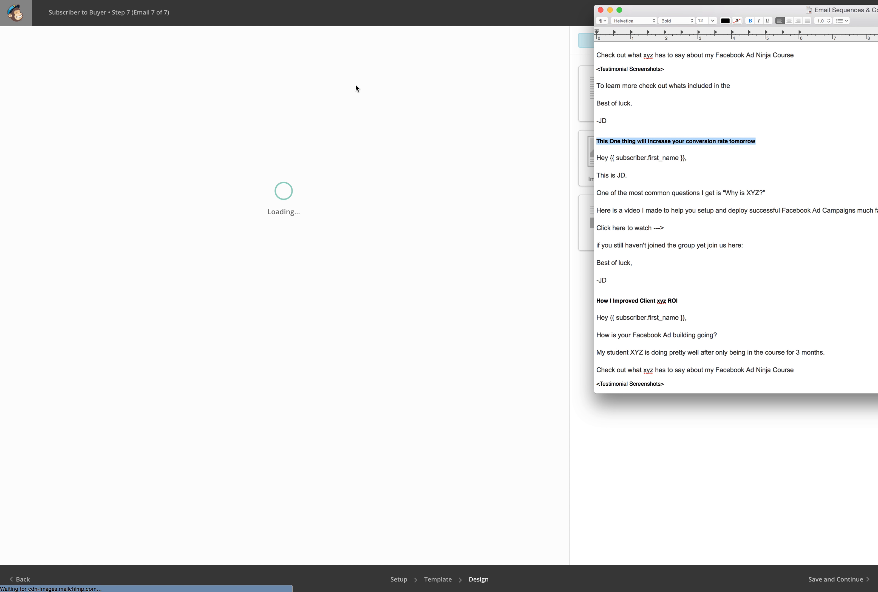
click(529, 183)
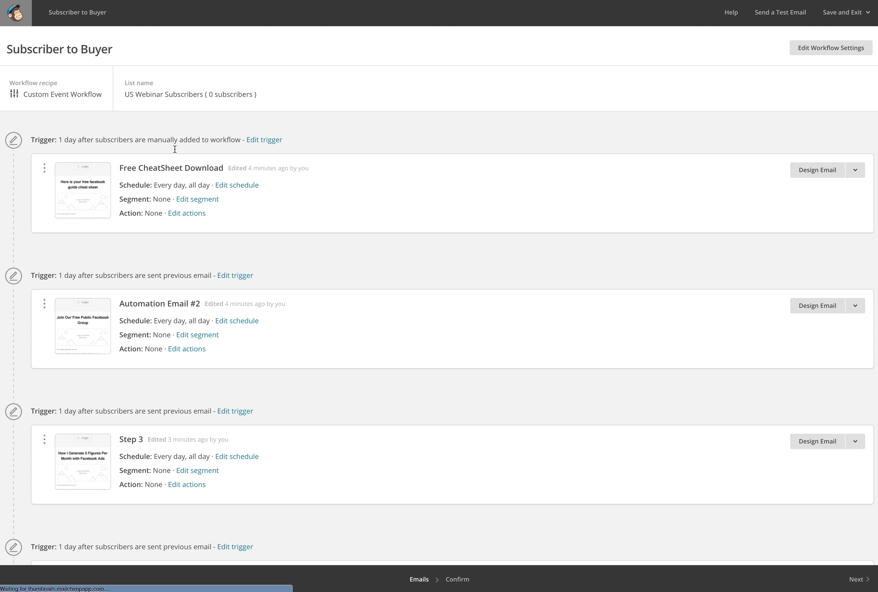
Add an eighth email to the workflow, open its design setup, and rename it as "Step 8".
scroll(248, 185, down, 10)
scroll(248, 185, down, 3)
click(455, 534)
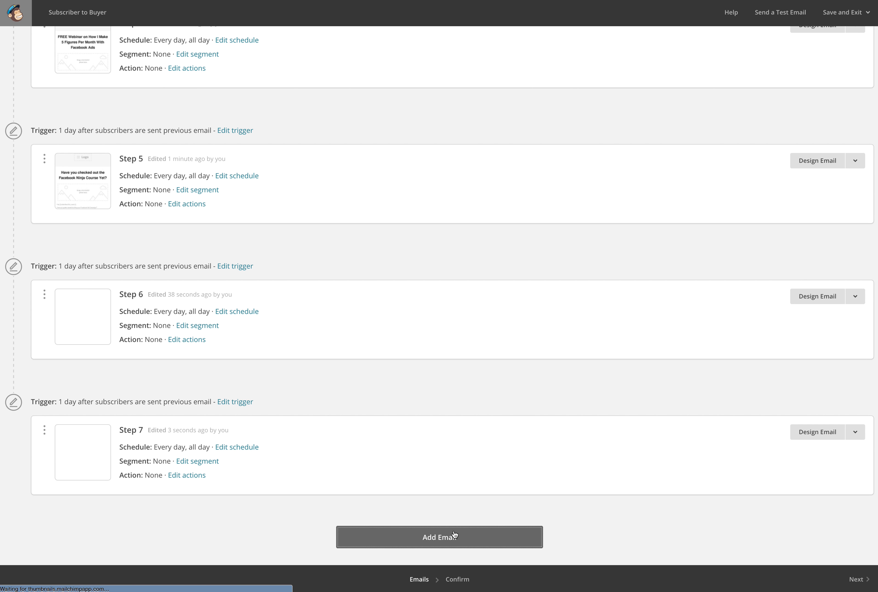
click(812, 434)
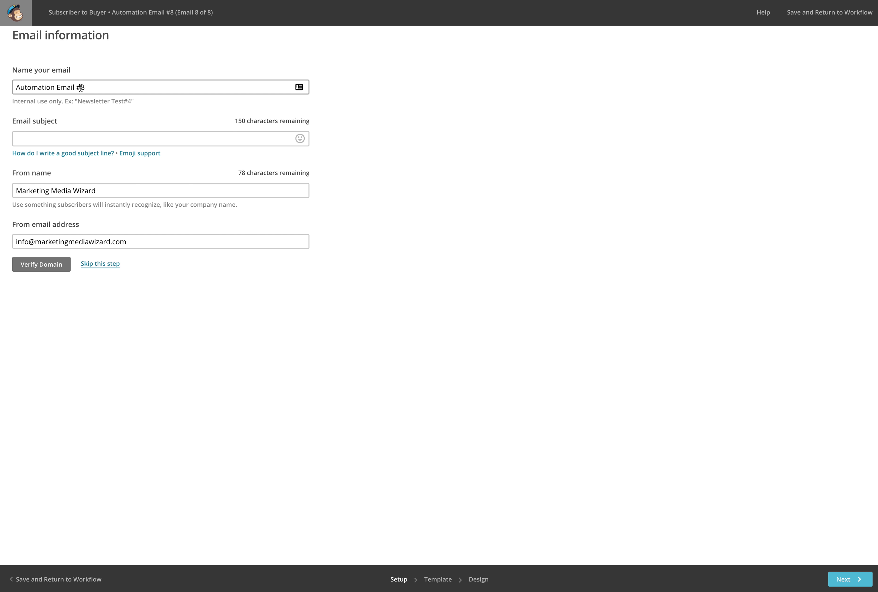
drag(81, 88, 3, 87)
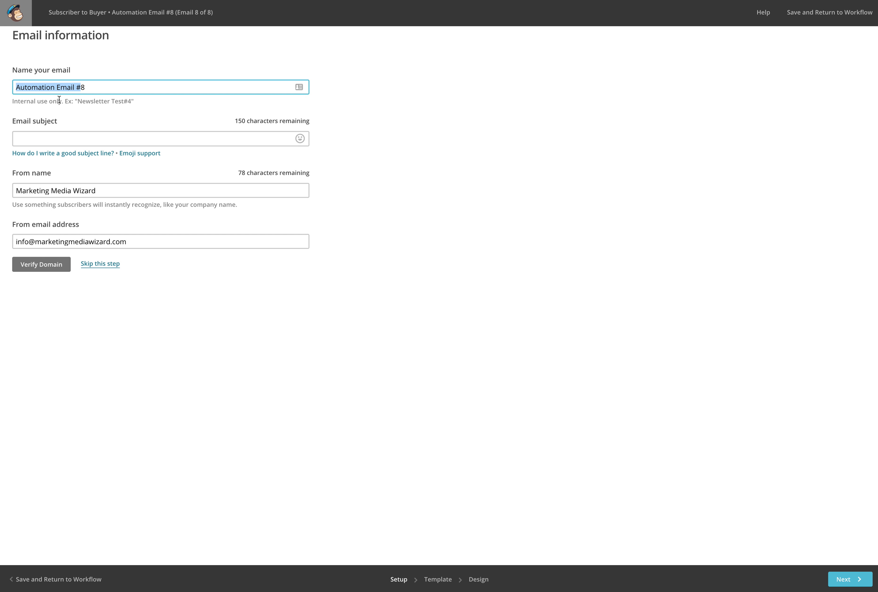
text(Step 8)
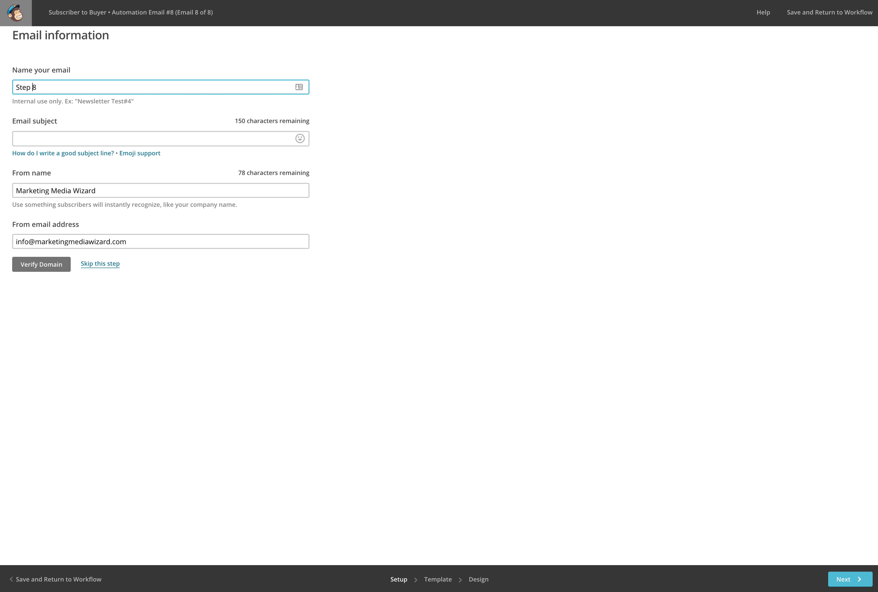
Set the eighth email's subject to "How I Improved Client xyz ROI | MarketingMedia Wizard", copying the second heading of that name from the email sequences document.
key(super+Tab)
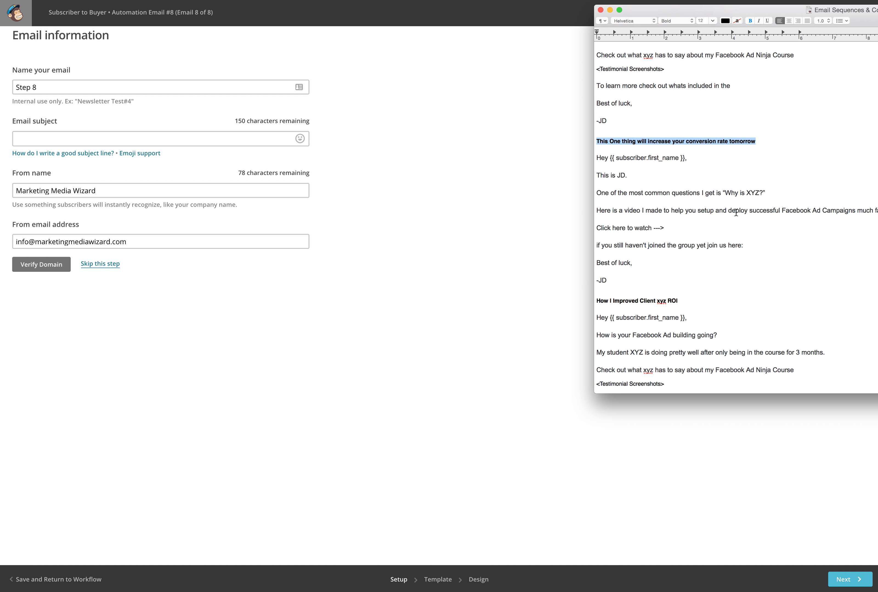
drag(680, 297, 568, 297)
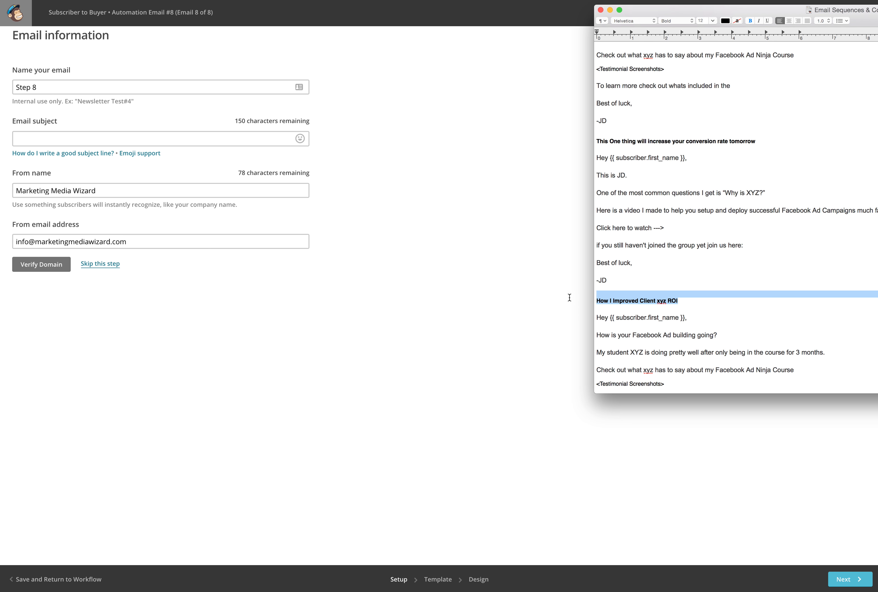
key(super+Tab)
key(super+Tab)
click(682, 301)
drag(680, 301, 589, 298)
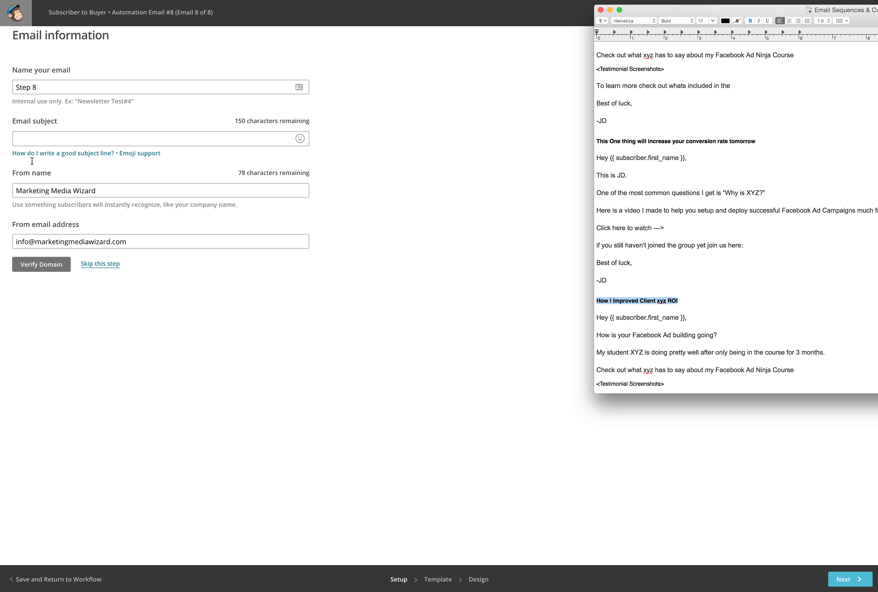
key(super+c)
key(super+Tab)
click(51, 136)
key(super+v)
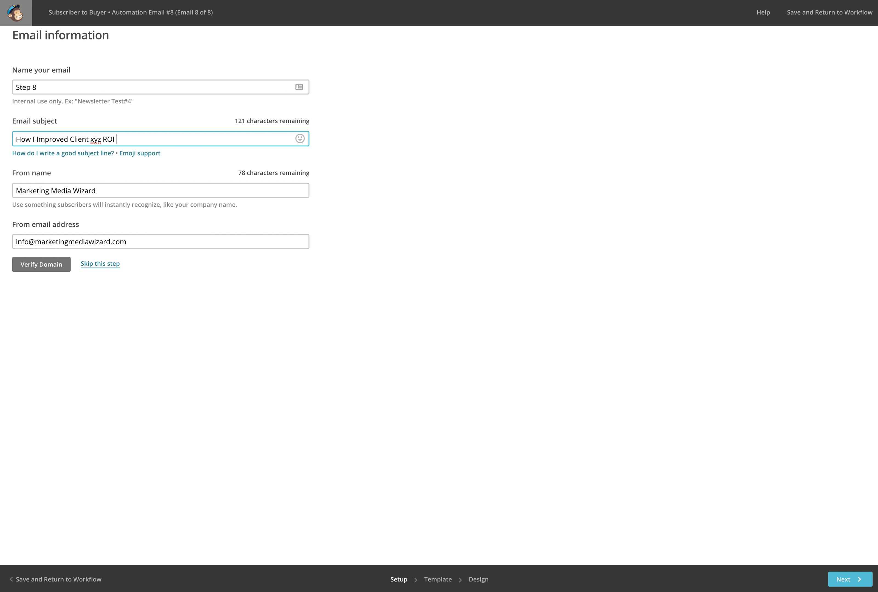
text(| MarketingMedia Wizard)
Skip domain verification, apply the saved template "Step 8: ROI Secret: 8.1" to the eighth email, and save it back to the workflow.
click(92, 264)
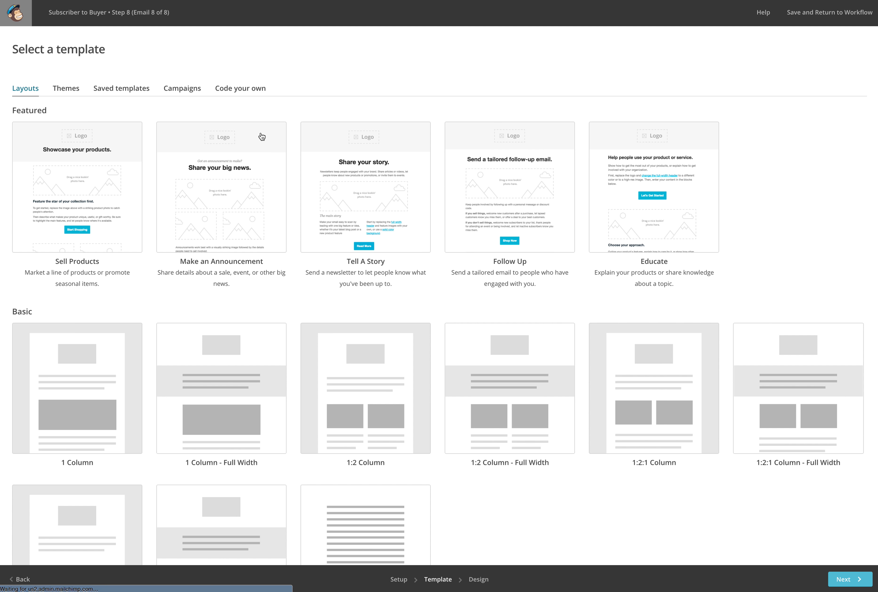
click(106, 91)
click(365, 226)
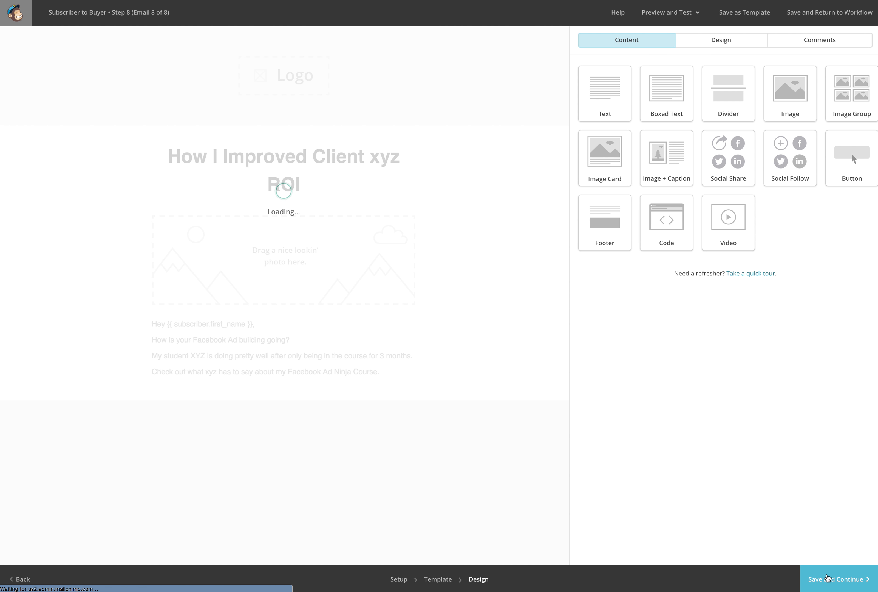
click(827, 579)
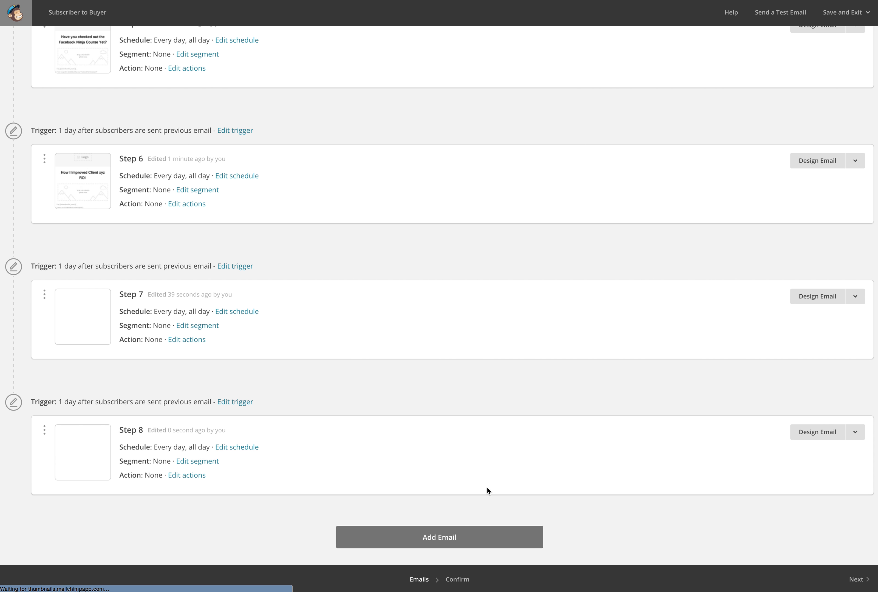
Add a ninth email to the workflow, open its design setup, and rename it as "Step 9".
click(456, 537)
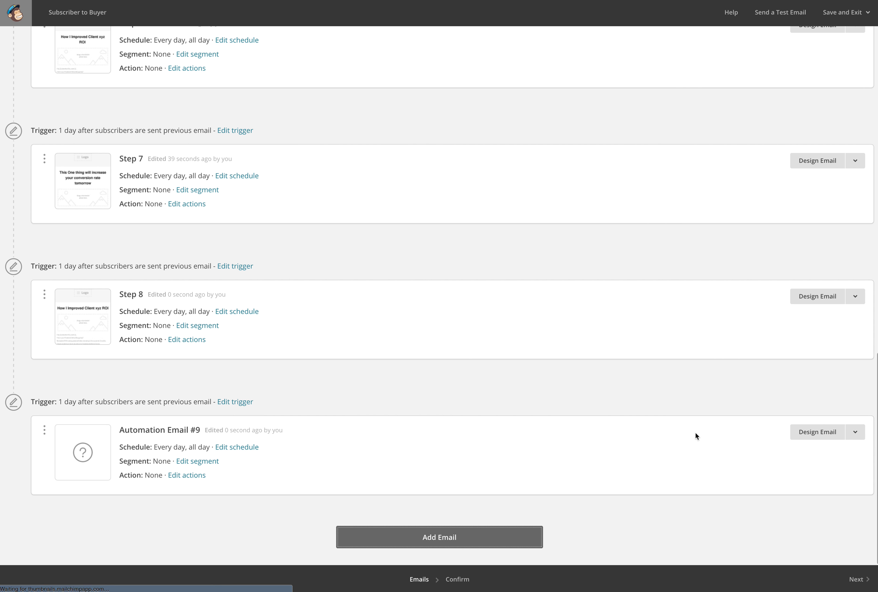
click(805, 432)
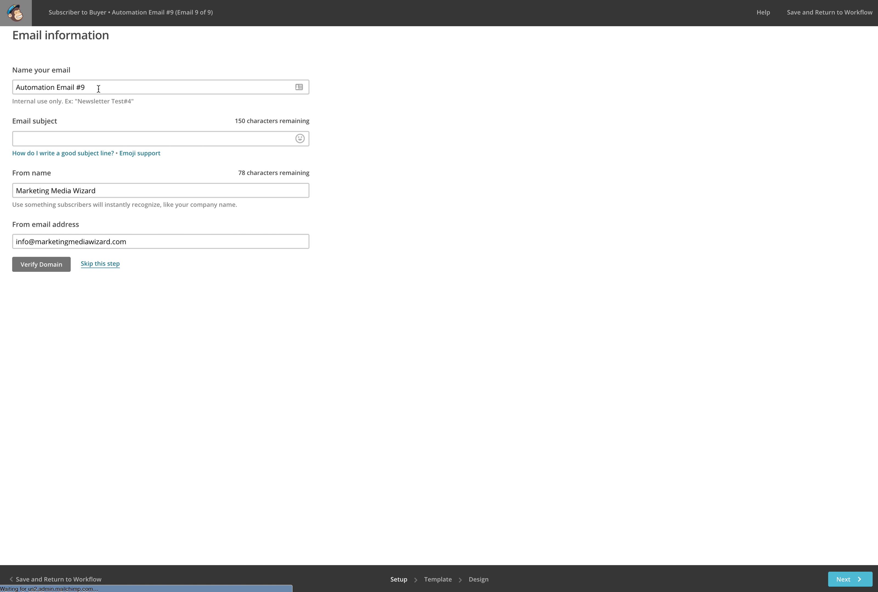
drag(82, 88, 2, 85)
text(Step 9)
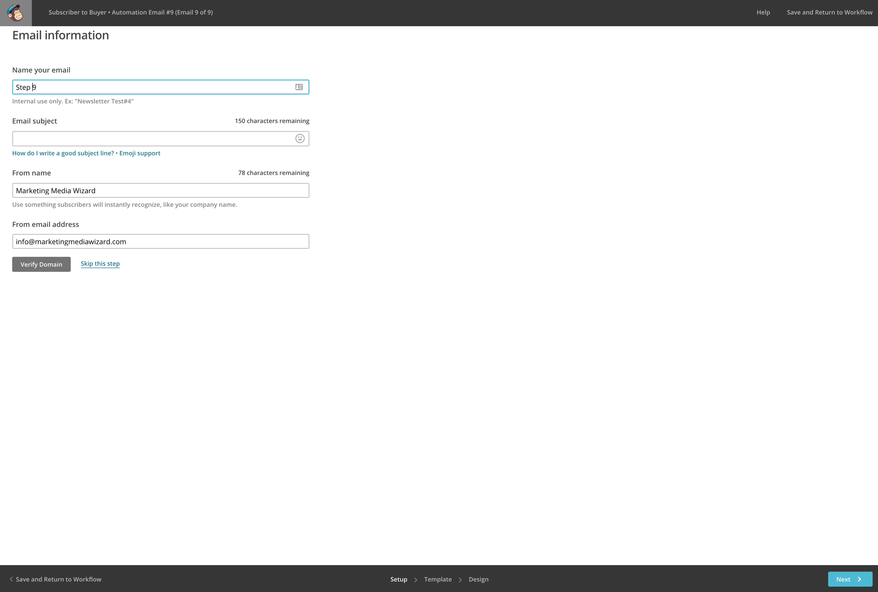
Set the ninth email's subject to "The REAL Story How I Got Started Mastering Facebook Ads | MarketingMediaWizard", copying the heading from the email sequences document.
key(super+Tab)
scroll(718, 282, down, 4)
scroll(742, 306, down, 1)
triple_click(613, 272)
drag(753, 280, 596, 279)
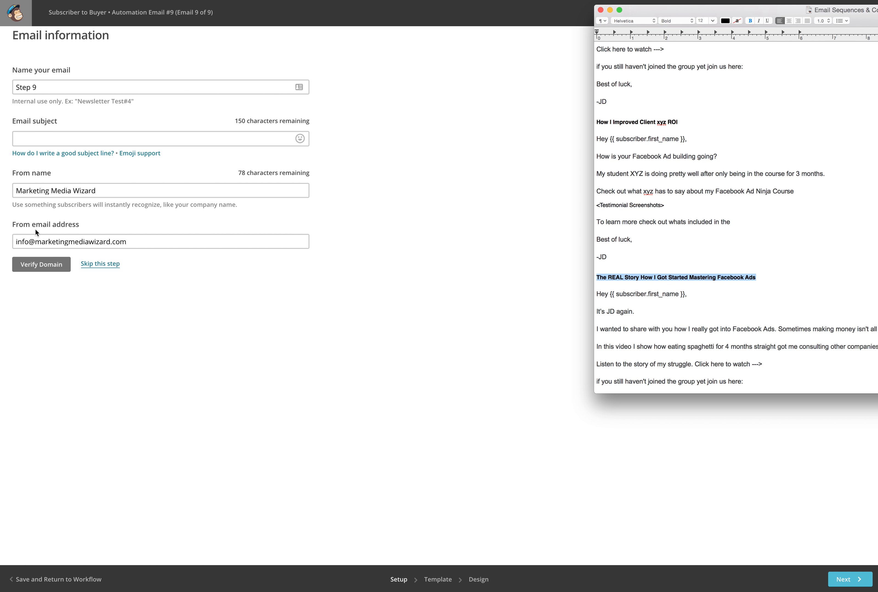
key(super+Tab)
click(48, 136)
key(super+v)
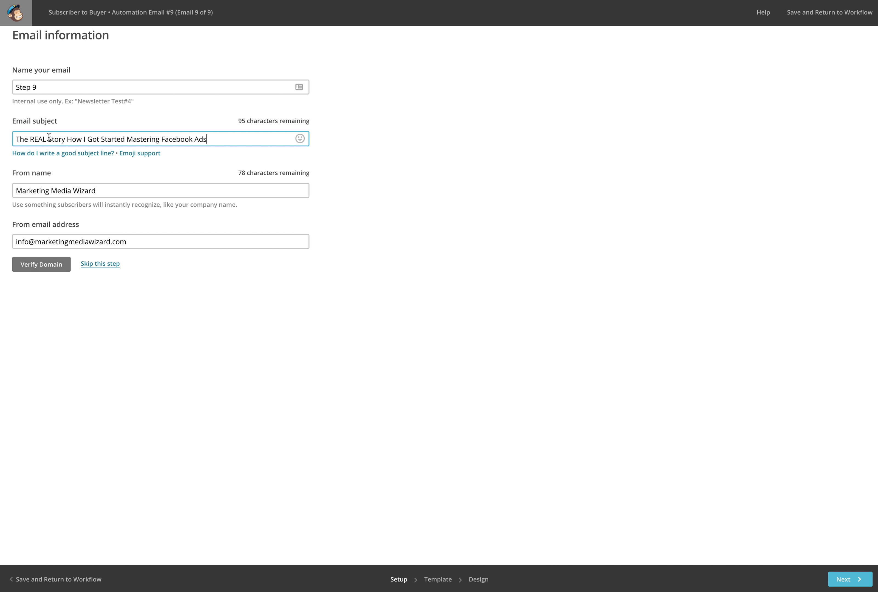
text(| MarketingMediaWizard)
Skip domain verification, apply the saved template "Step 9: JDs Story: 9.1" to the ninth email, and save it back to the workflow.
click(98, 264)
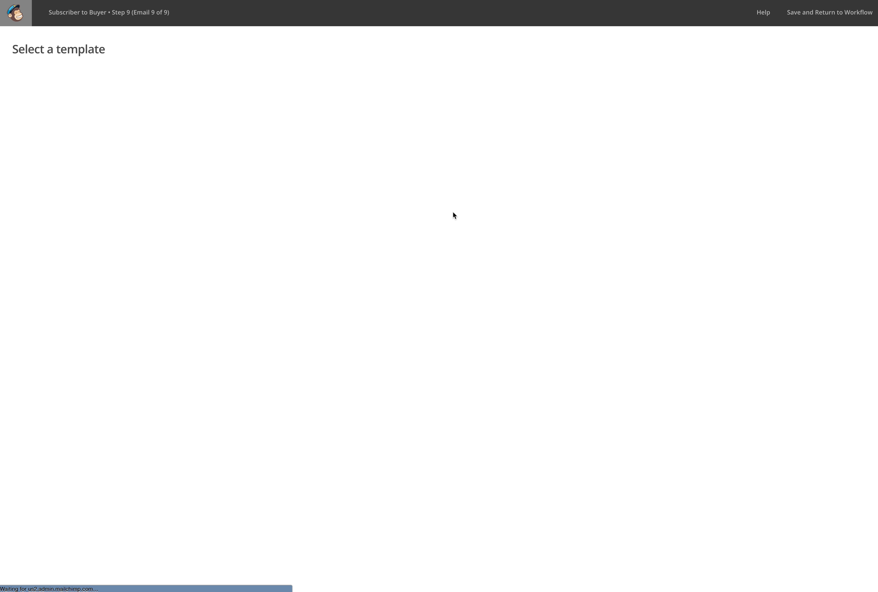
click(130, 93)
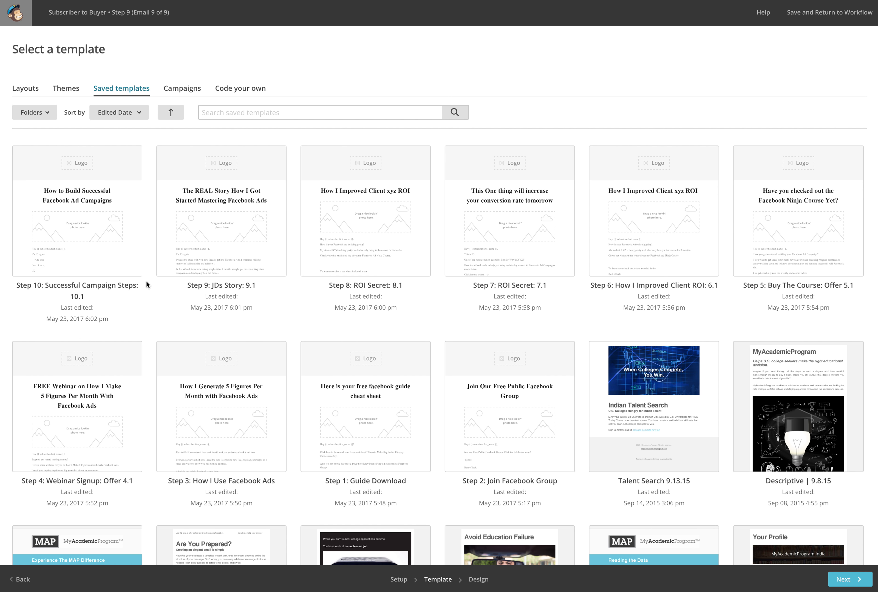
click(219, 240)
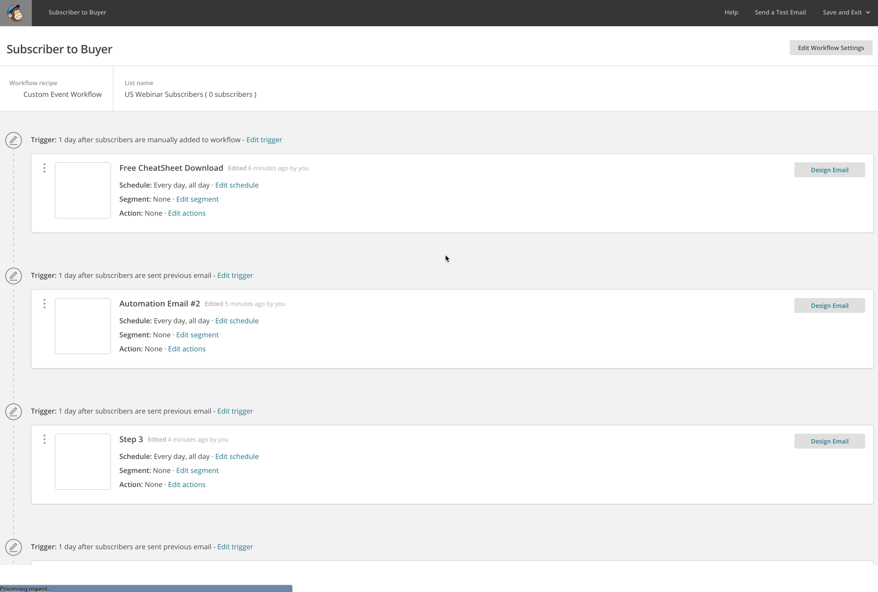
Add a tenth email to the workflow, open its design setup, and rename it as "Step 10".
scroll(221, 229, down, 2)
scroll(449, 454, down, 20)
click(446, 545)
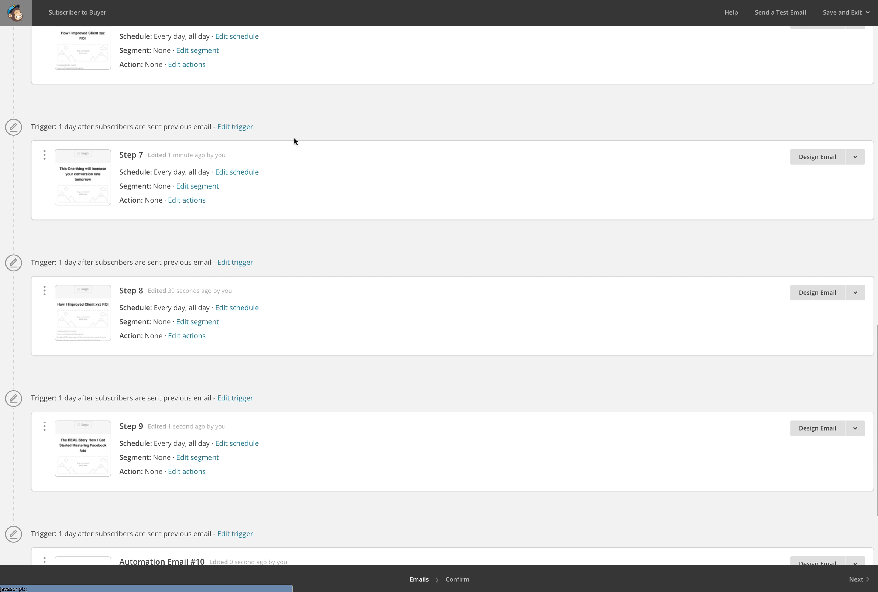
scroll(400, 269, down, 3)
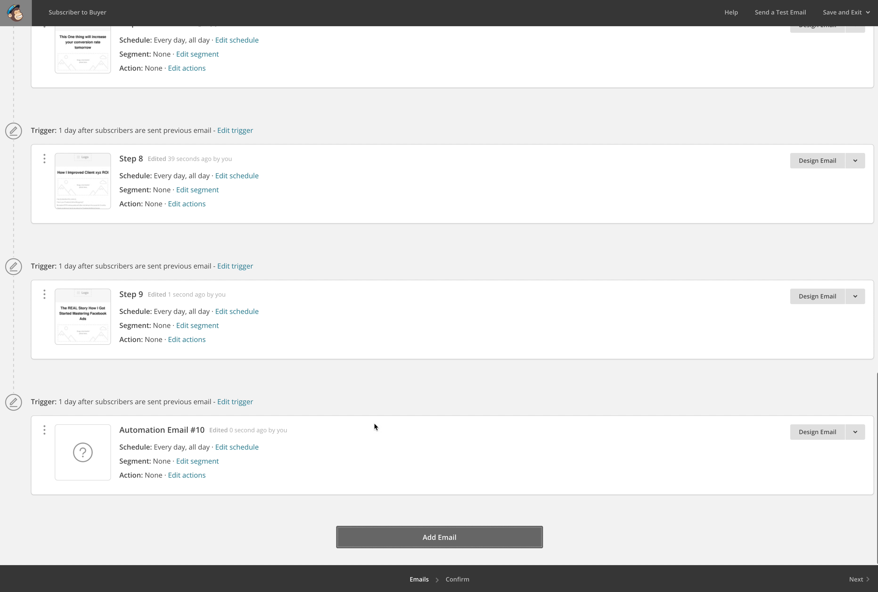
click(818, 437)
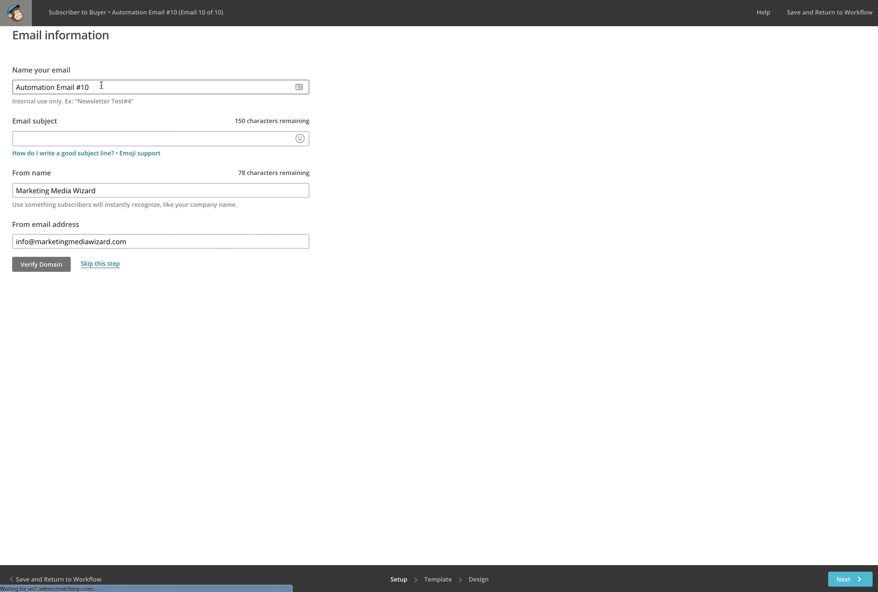
drag(80, 87, 12, 87)
text(Step 10)
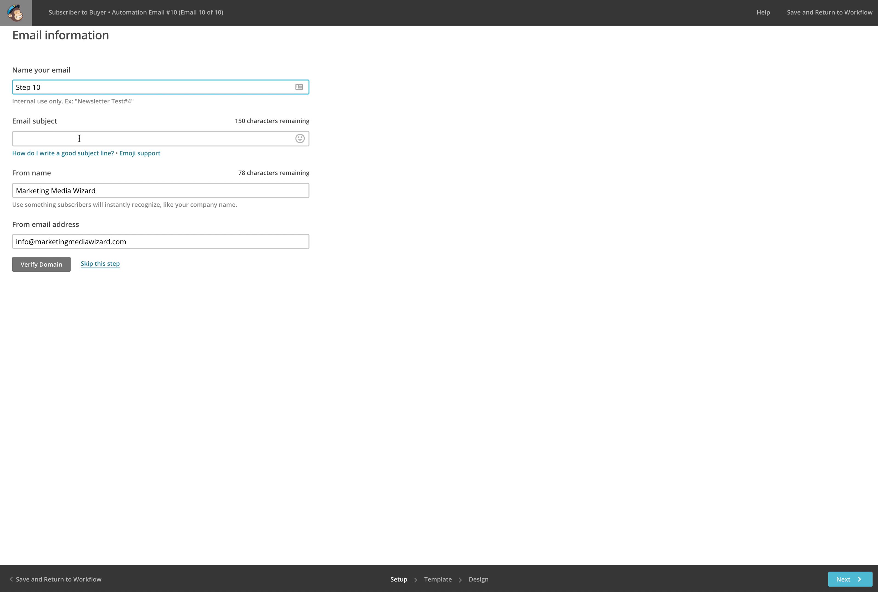
Set the tenth email's subject to "The REAL Story How I Got Started Mastering Facebook Ads | MarketingMedia" and skip domain verification.
key(super+Tab)
scroll(732, 311, down, 4)
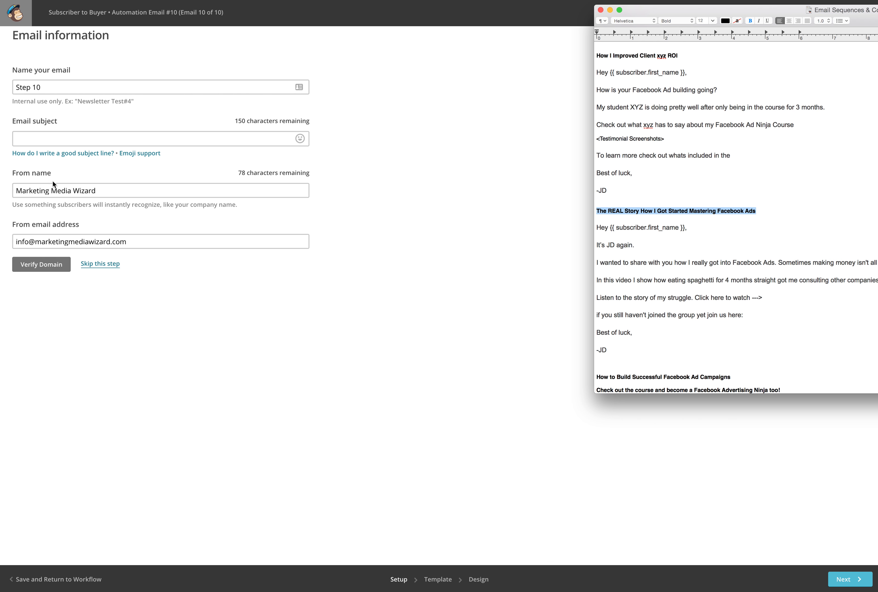
key(super+Tab)
click(72, 138)
text(The REAL Story How I Got Started Mastering Facebook Ads)
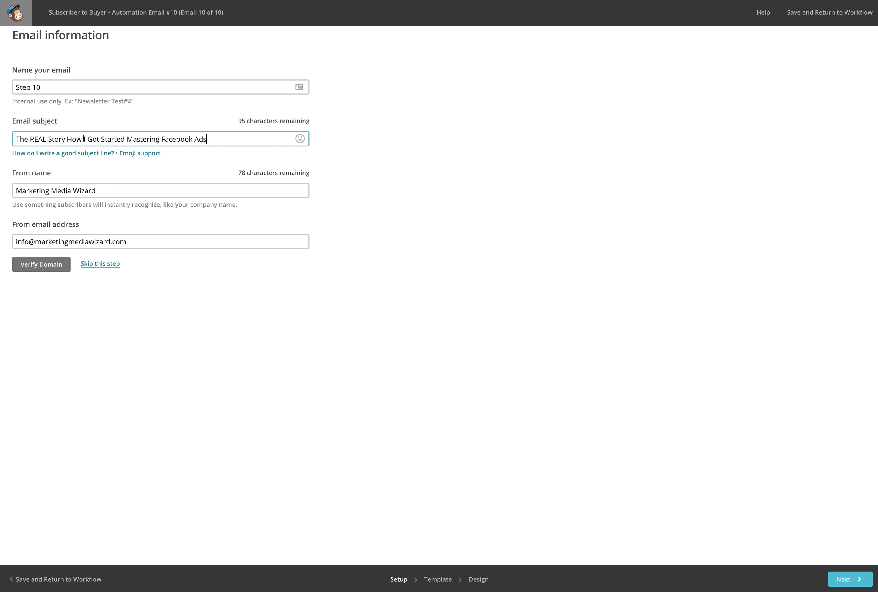
text(| MarketingMedia)
click(101, 263)
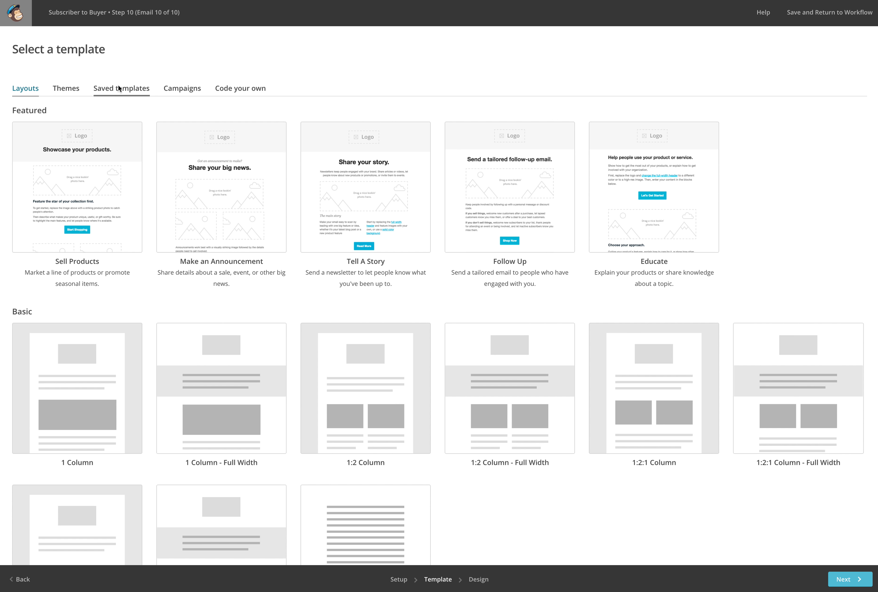
Apply the saved template "Step 9: JDs Story: 9.1" to the tenth email and save it back to the workflow.
click(119, 89)
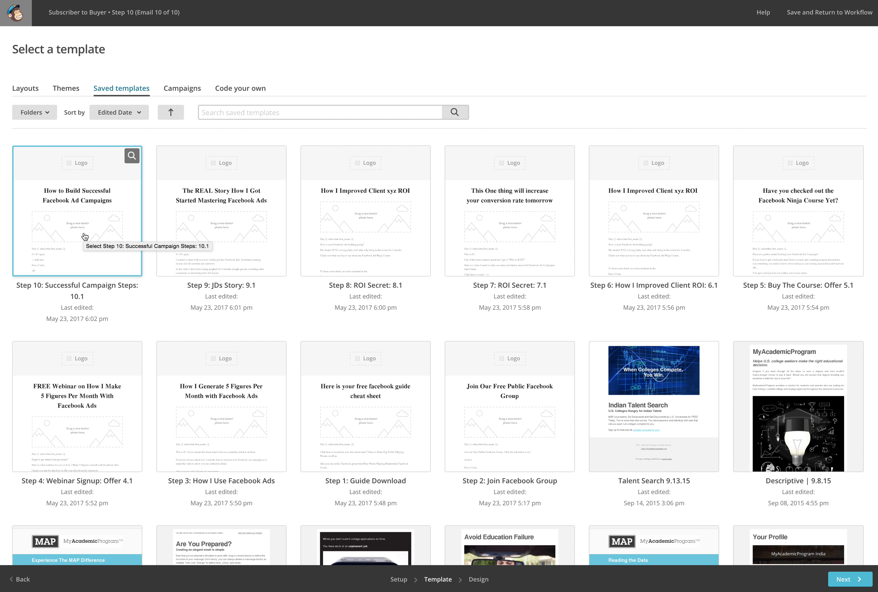
click(191, 232)
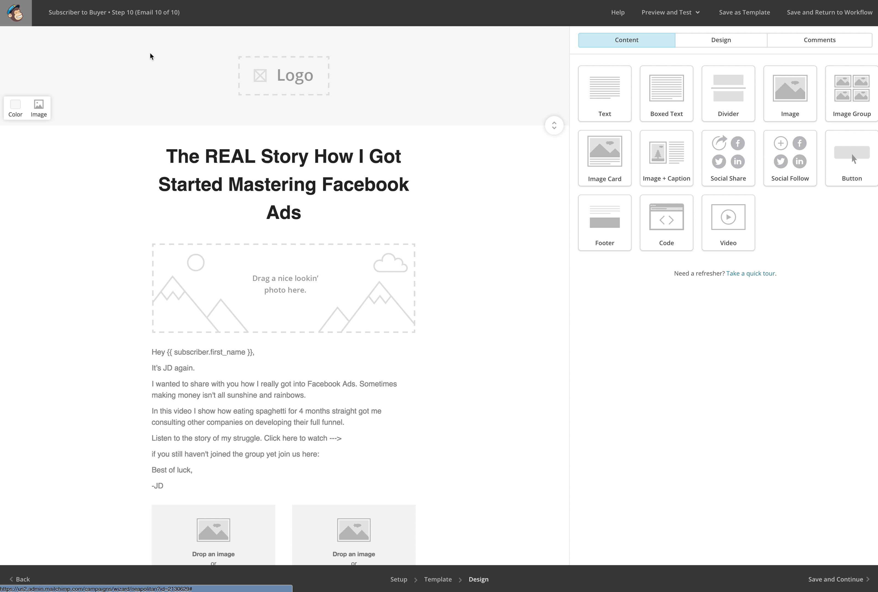
click(835, 587)
mouse_move(419, 177)
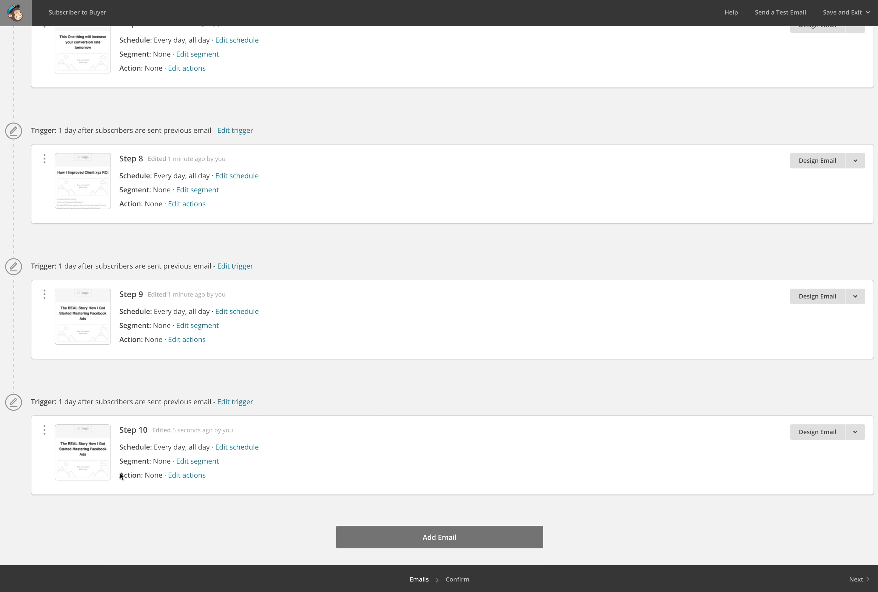
Switch the Step 10 email to the saved template "Step 10: Successful Campaign Steps: 10.1" and save it back to the workflow.
click(803, 434)
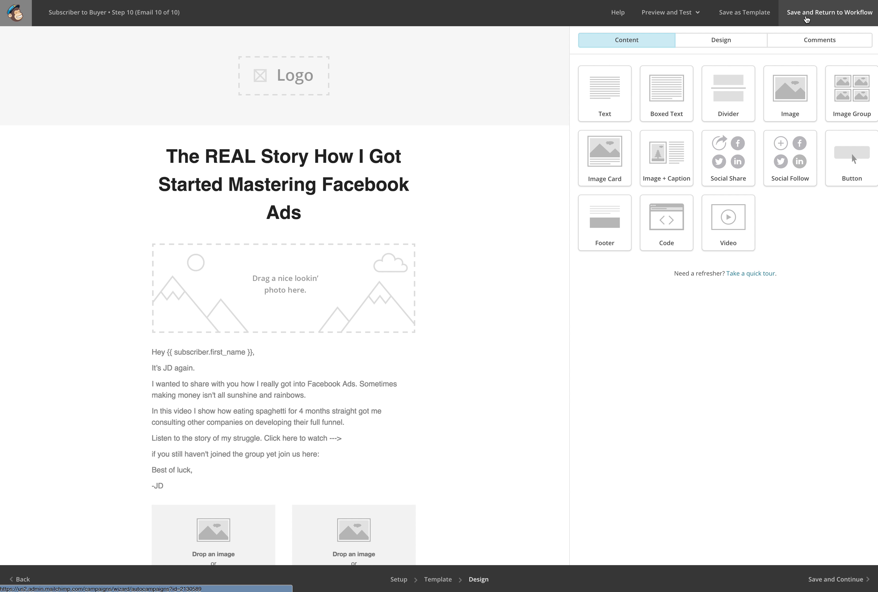
click(436, 584)
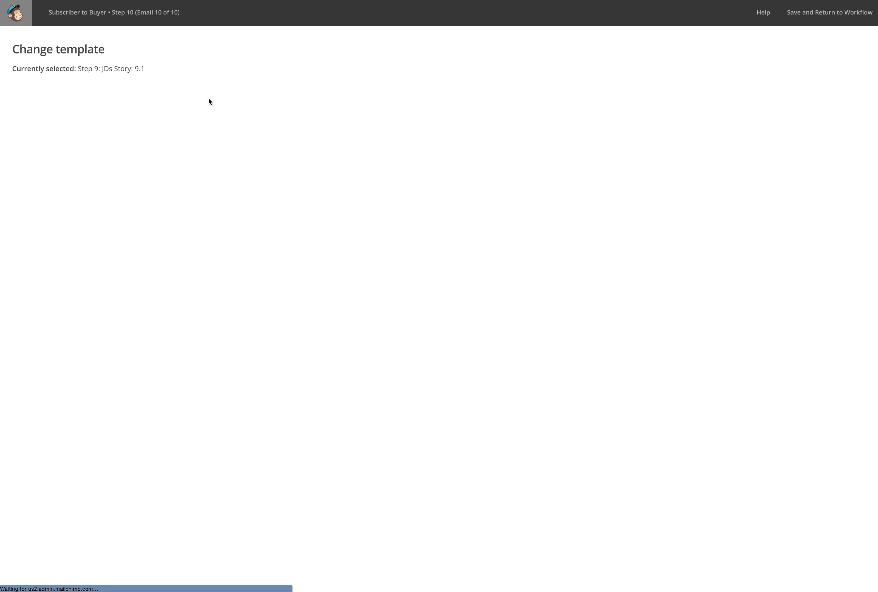
click(108, 102)
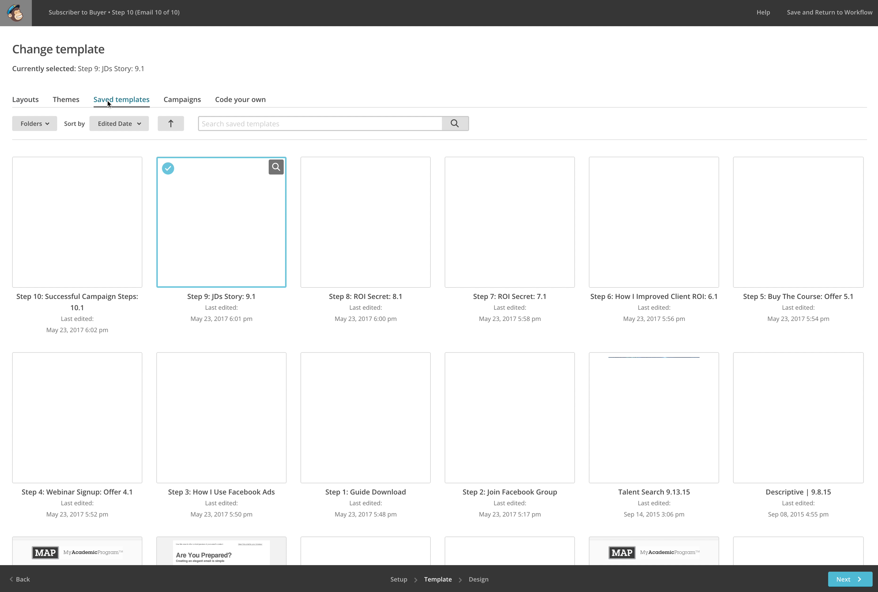
click(61, 233)
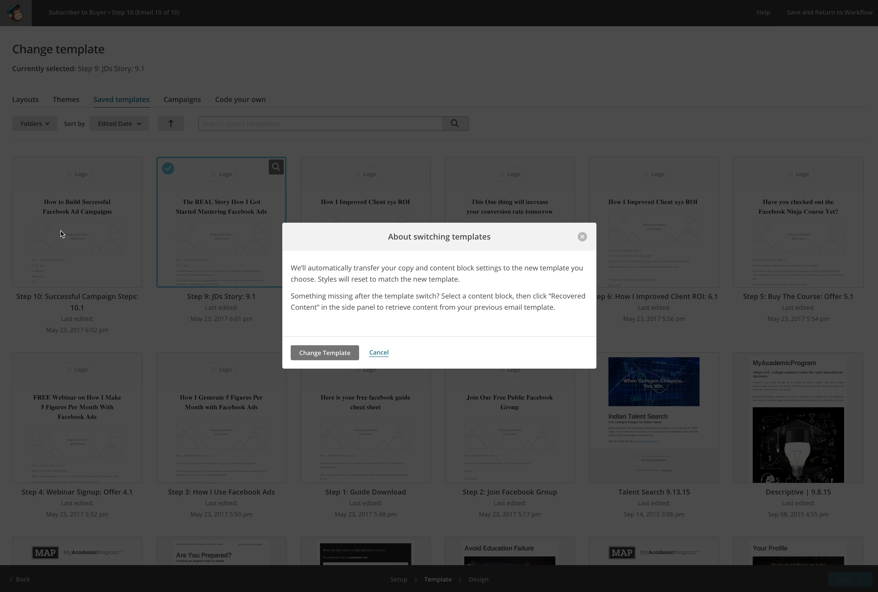
click(334, 355)
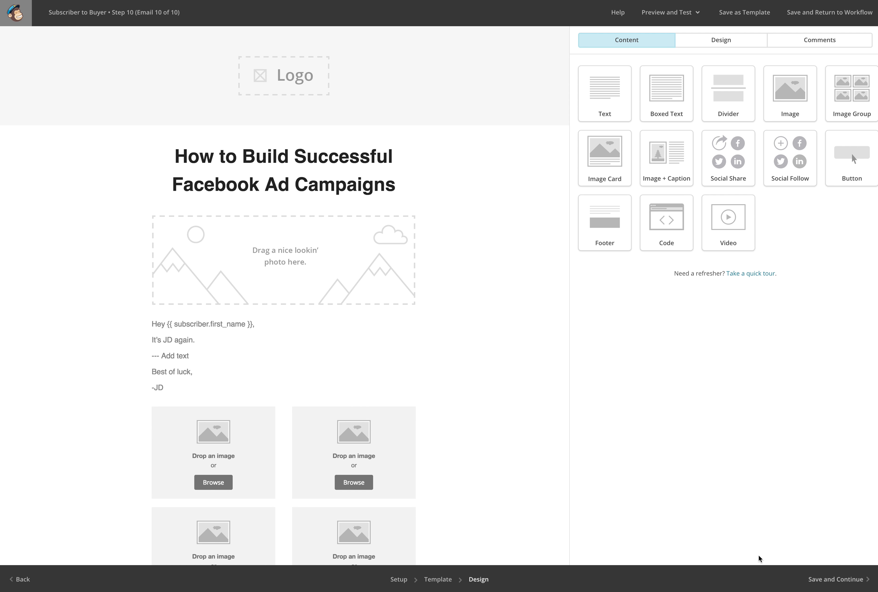
click(846, 582)
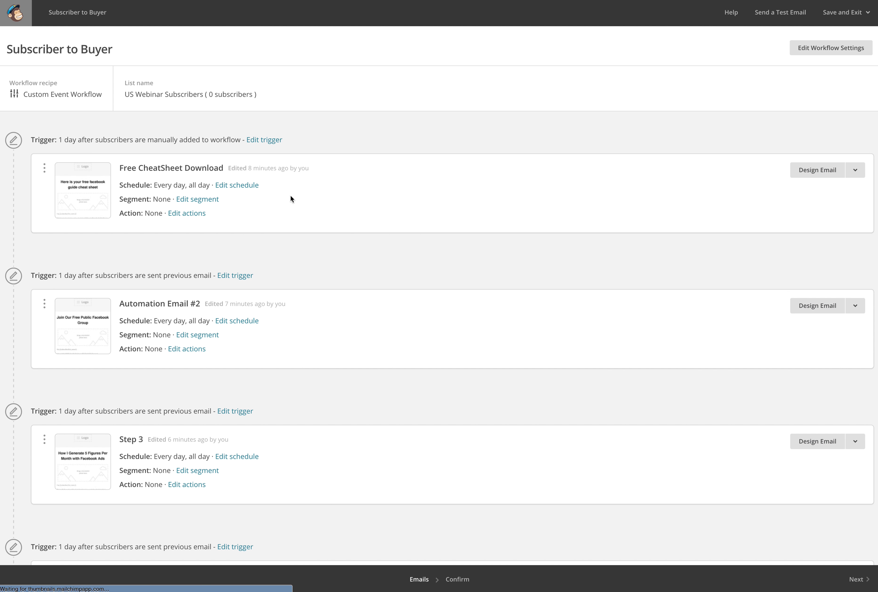
Set the trigger delay of the Free CheatSheet Download email to immediately and update the trigger.
click(261, 139)
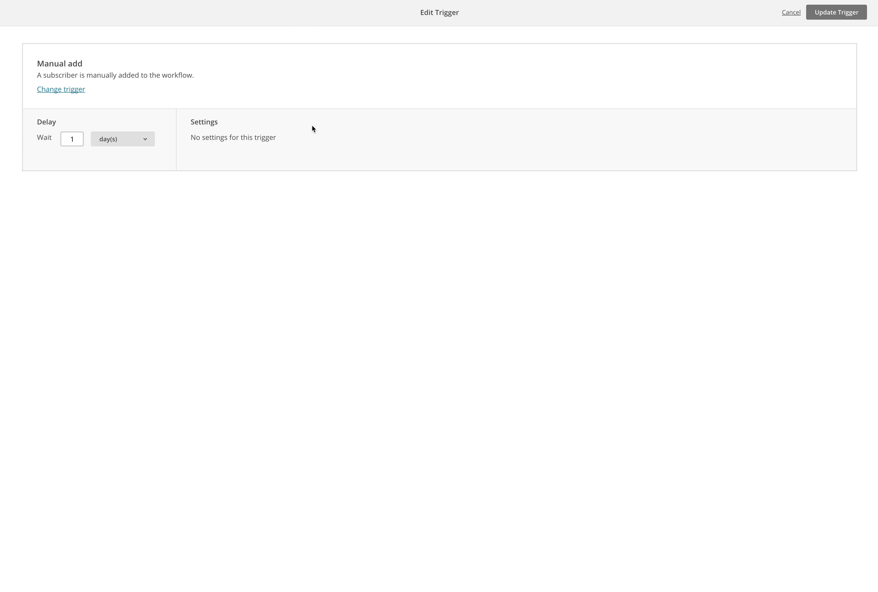
click(145, 139)
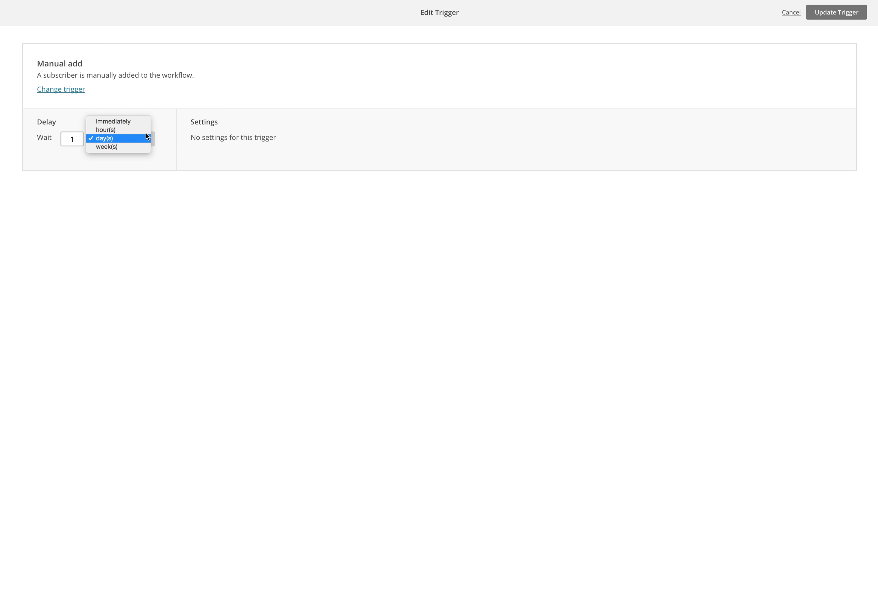
click(145, 122)
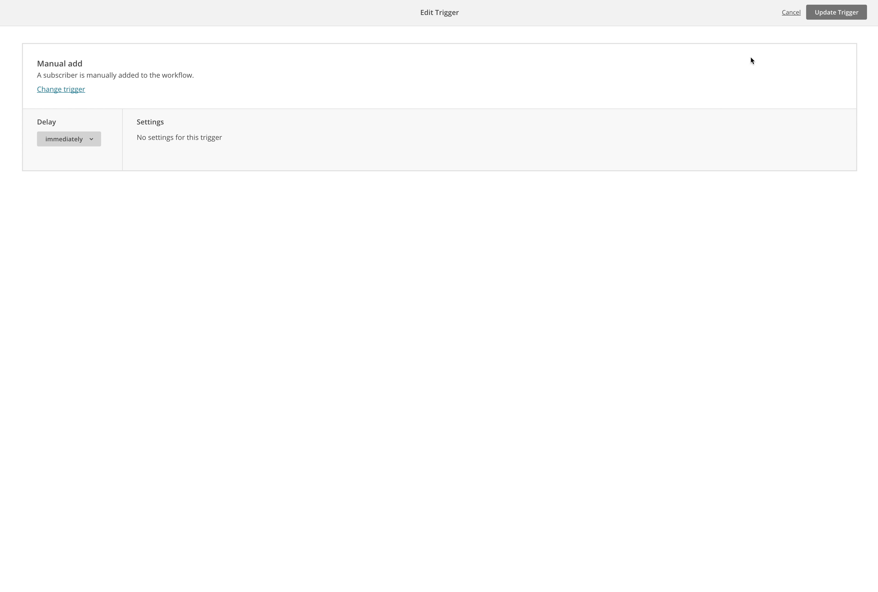
click(830, 14)
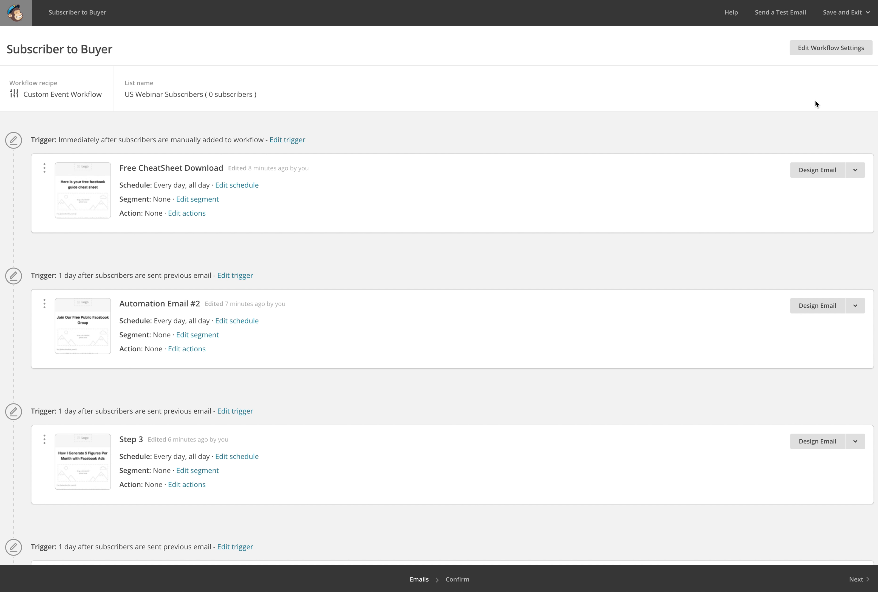
Review the trigger delays of the workflow emails from Free CheatSheet Download through Step 6.
scroll(683, 257, down, 2)
click(855, 109)
click(734, 80)
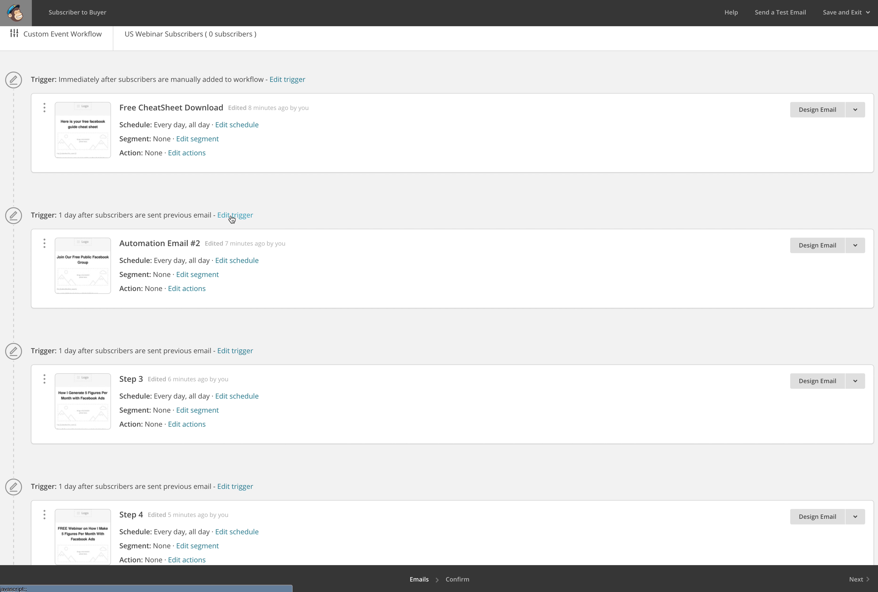
scroll(365, 227, down, 1)
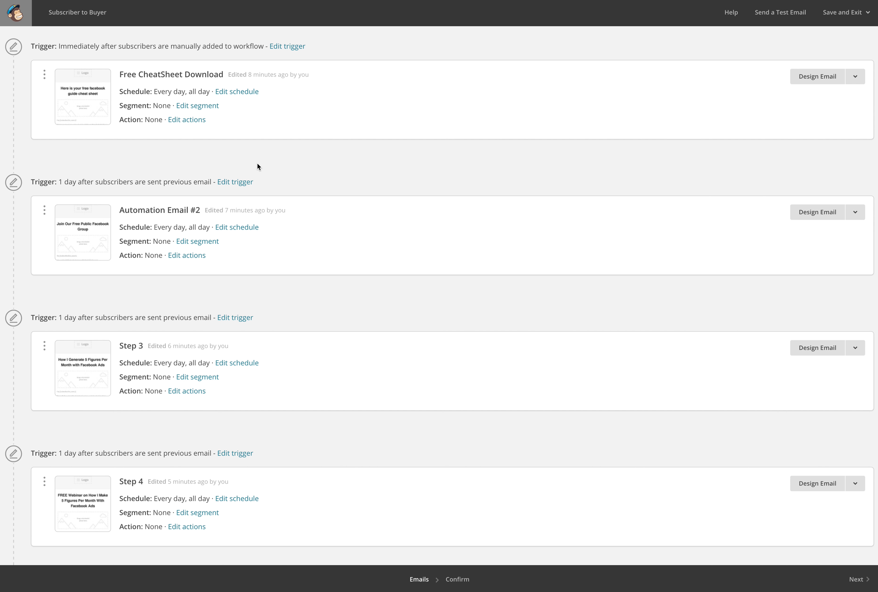
scroll(395, 269, down, 8)
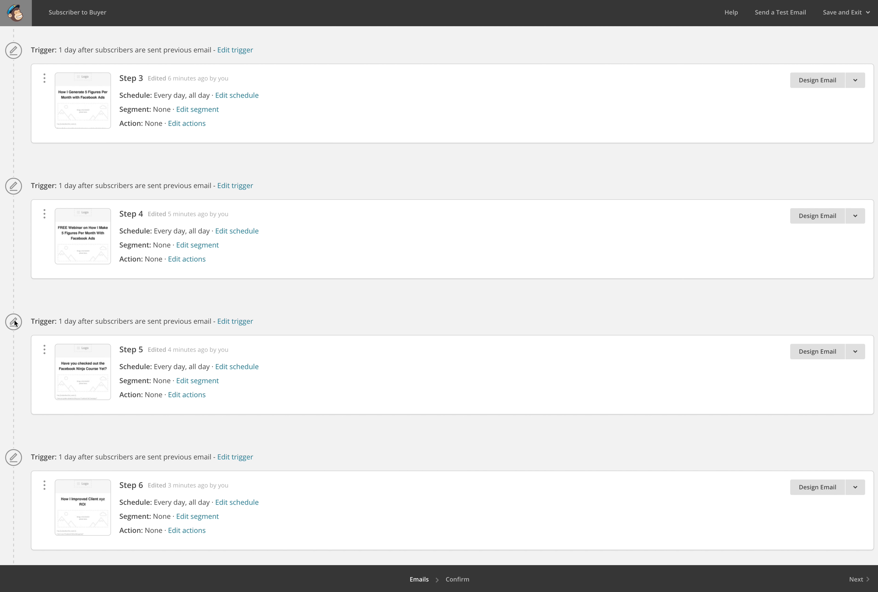
scroll(18, 185, up, 2)
scroll(19, 183, up, 8)
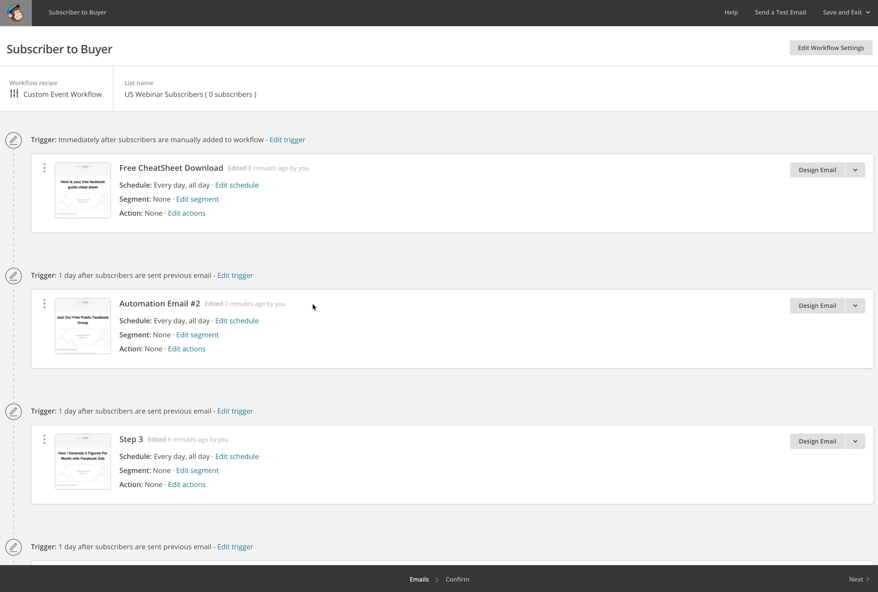
Open and update the triggers of the Step 3, Step 4 and Step 5 emails with a wait of 1 day.
scroll(312, 304, down, 2)
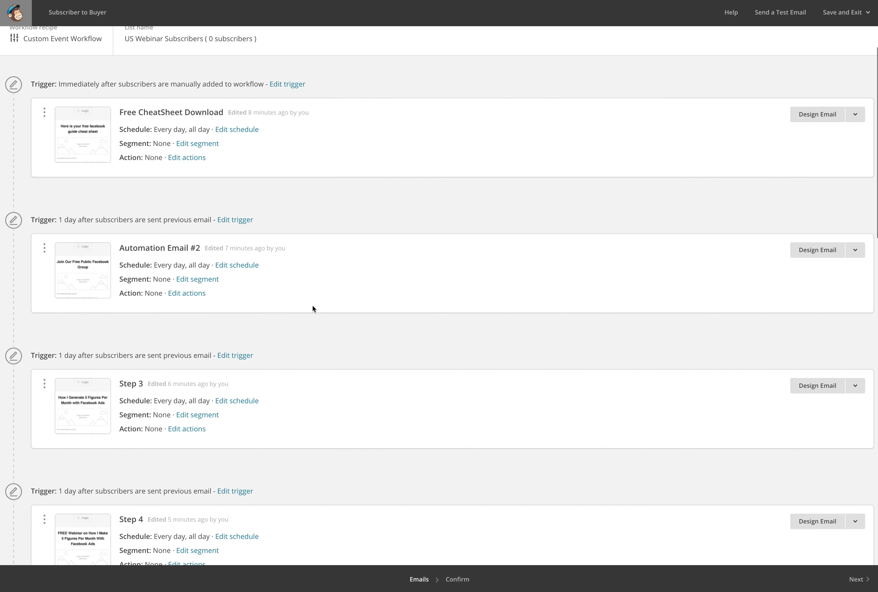
click(234, 355)
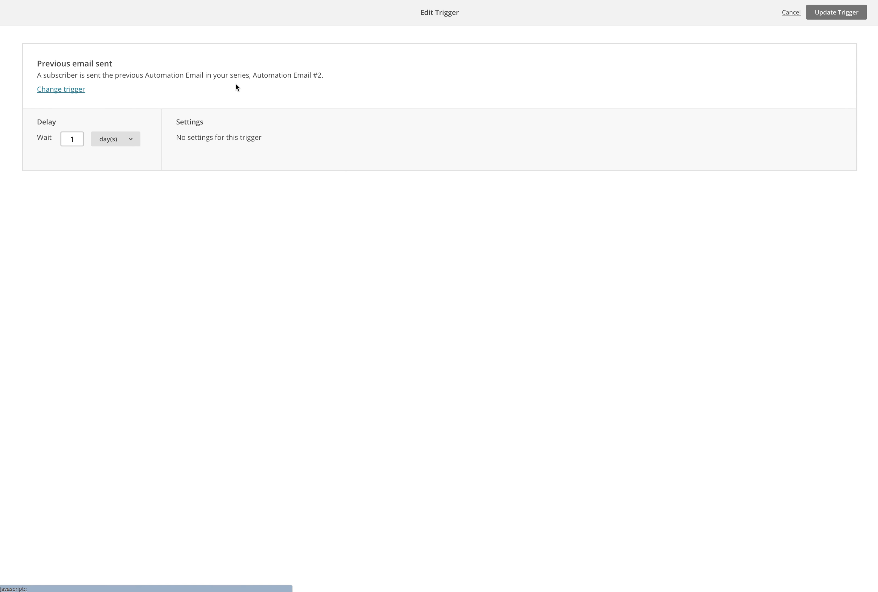
click(829, 14)
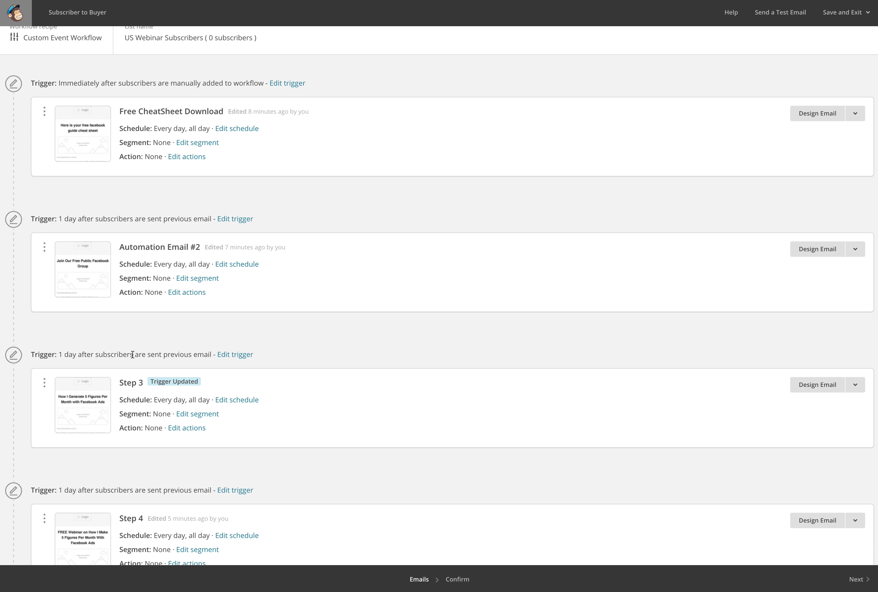
scroll(140, 370, down, 3)
scroll(195, 271, down, 2)
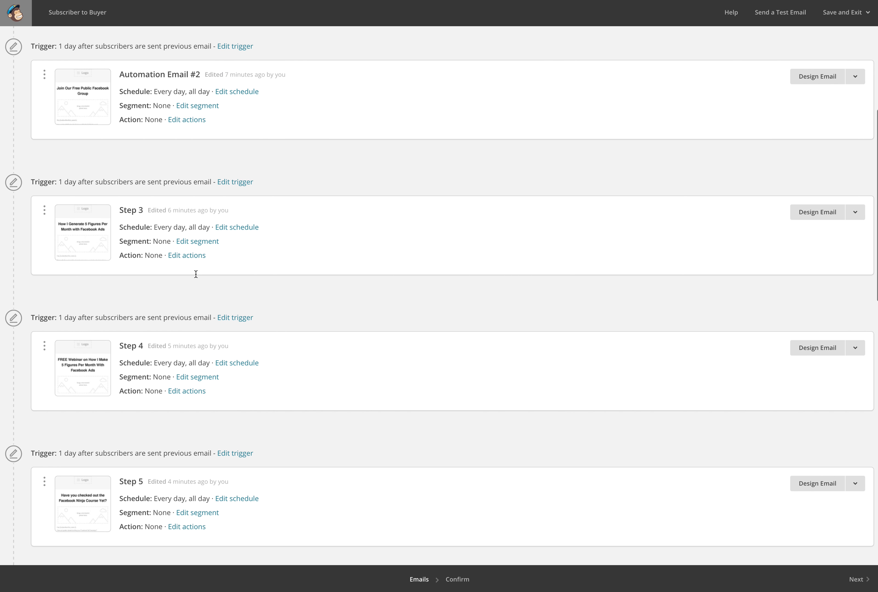
click(234, 319)
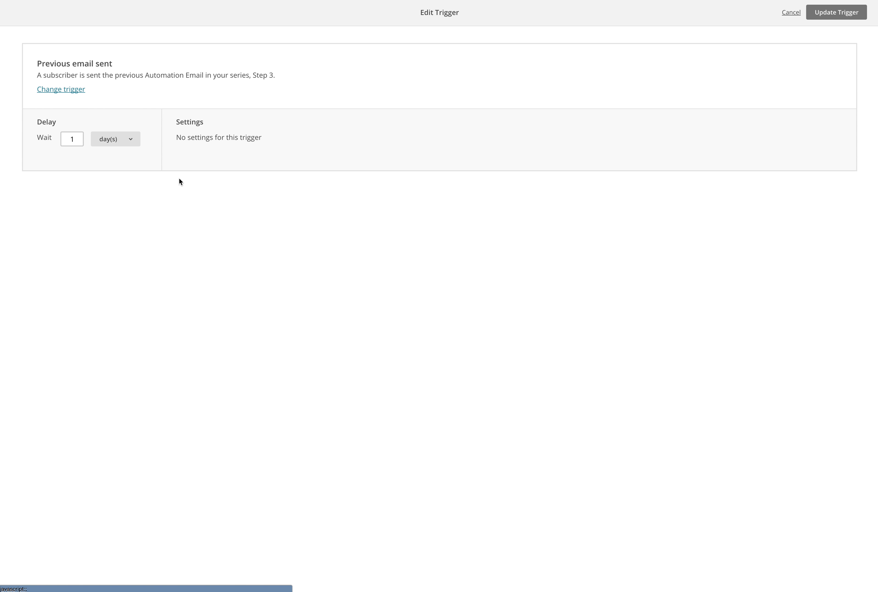
click(826, 15)
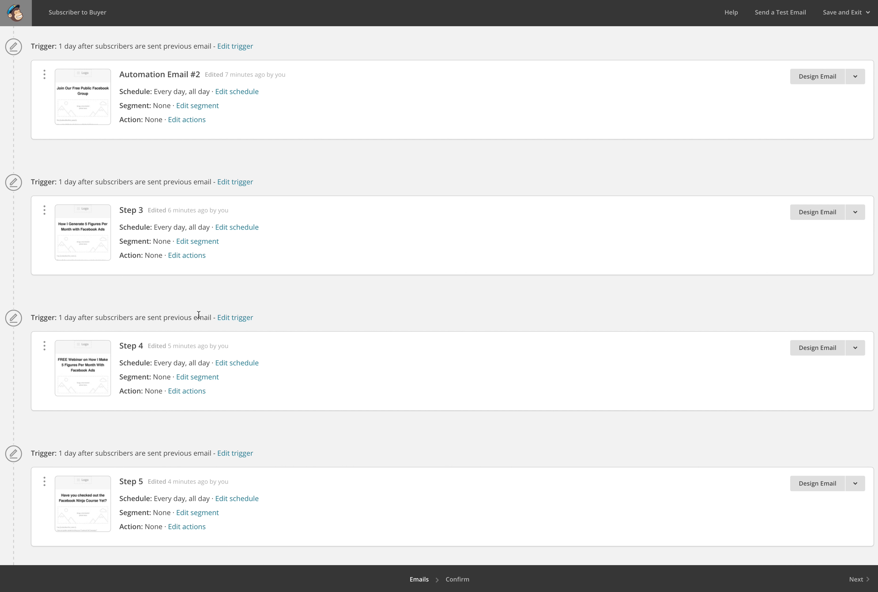
scroll(198, 315, down, 1)
click(229, 418)
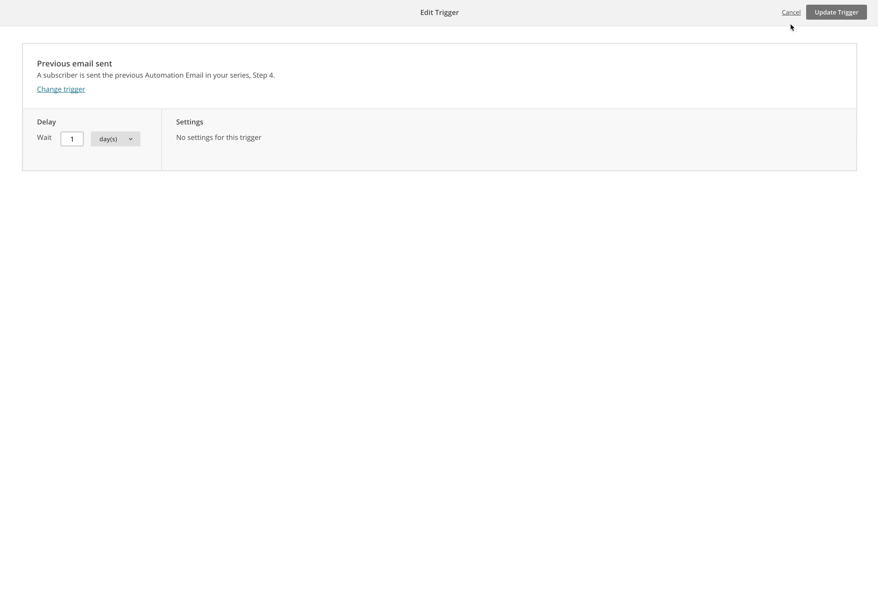
click(827, 19)
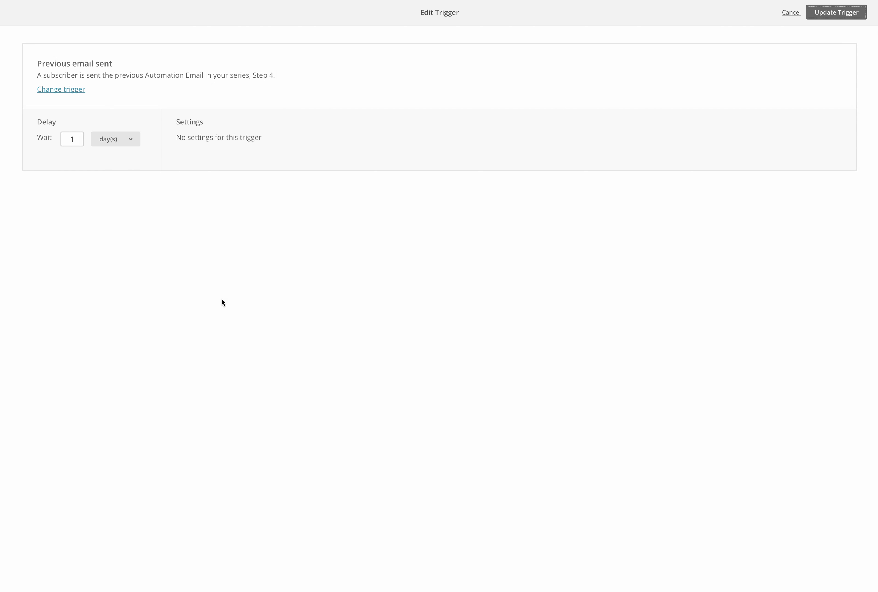
scroll(184, 381, down, 3)
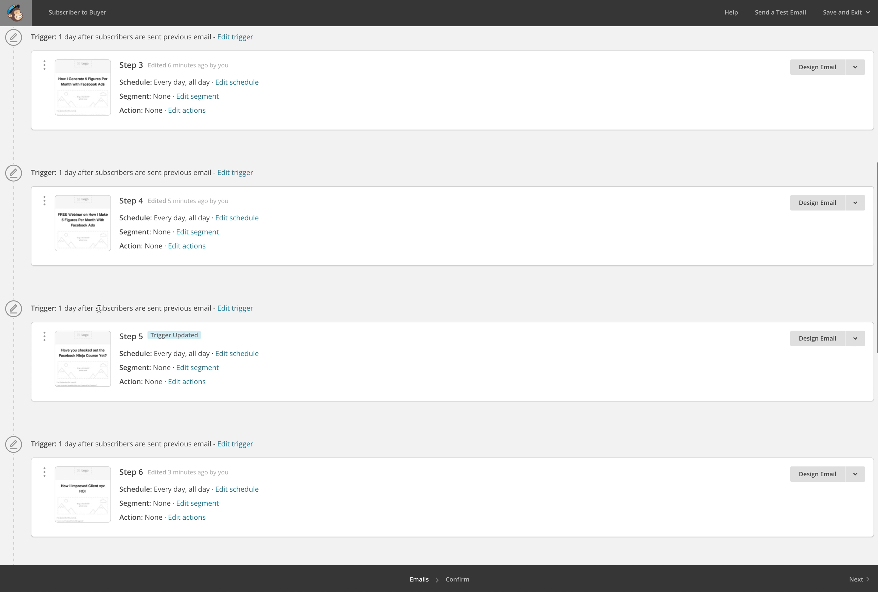
scroll(110, 364, down, 1)
scroll(108, 378, down, 10)
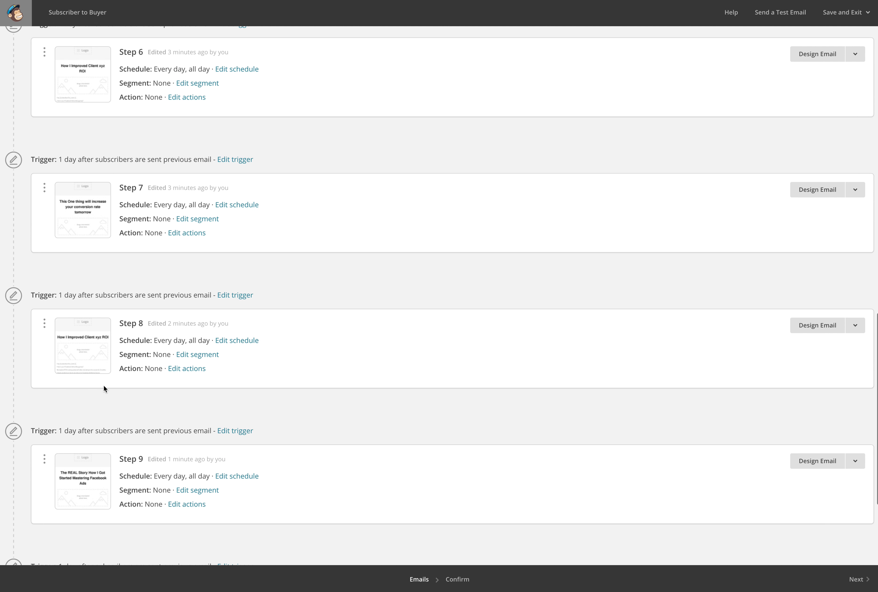
scroll(103, 385, down, 2)
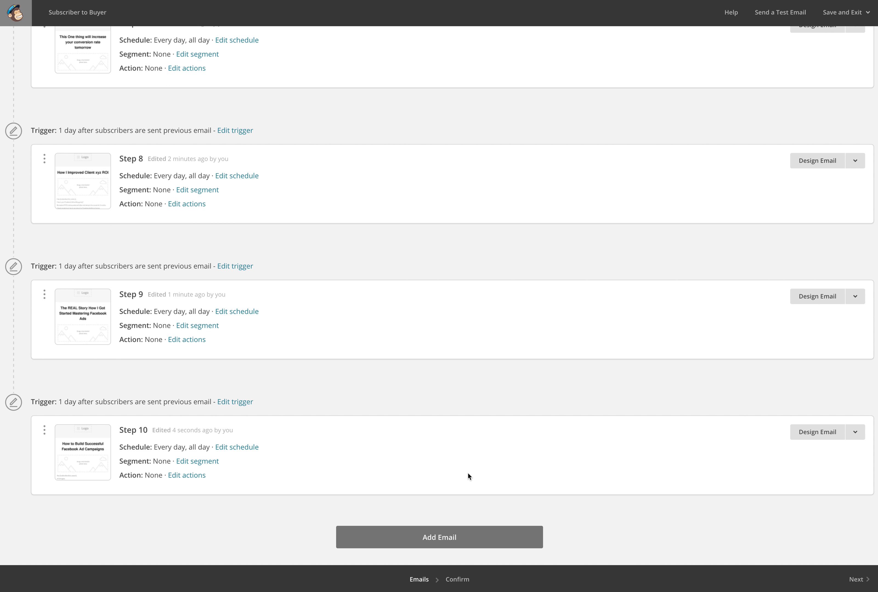
Add an eleventh email to the end of the Subscriber to Buyer workflow.
scroll(465, 467, up, 20)
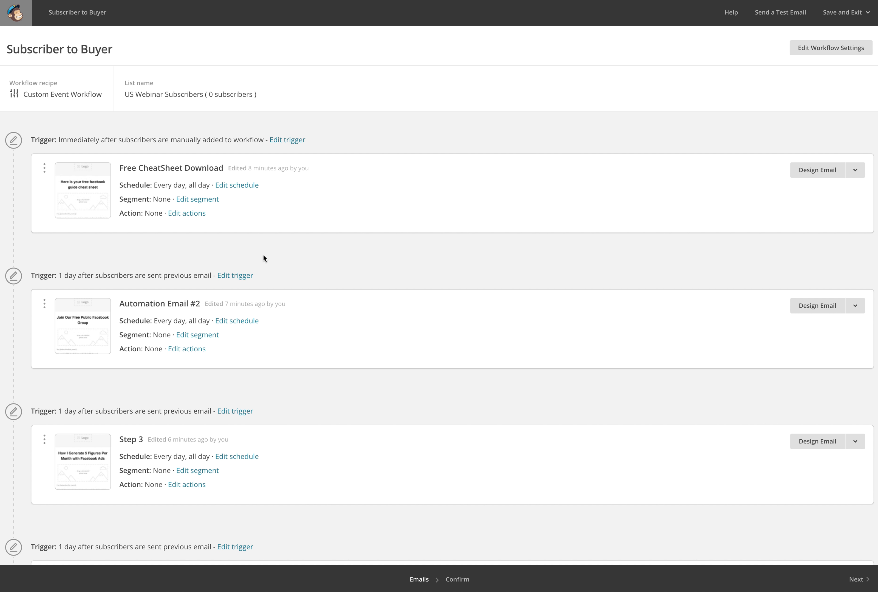
scroll(263, 257, down, 15)
scroll(263, 255, down, 9)
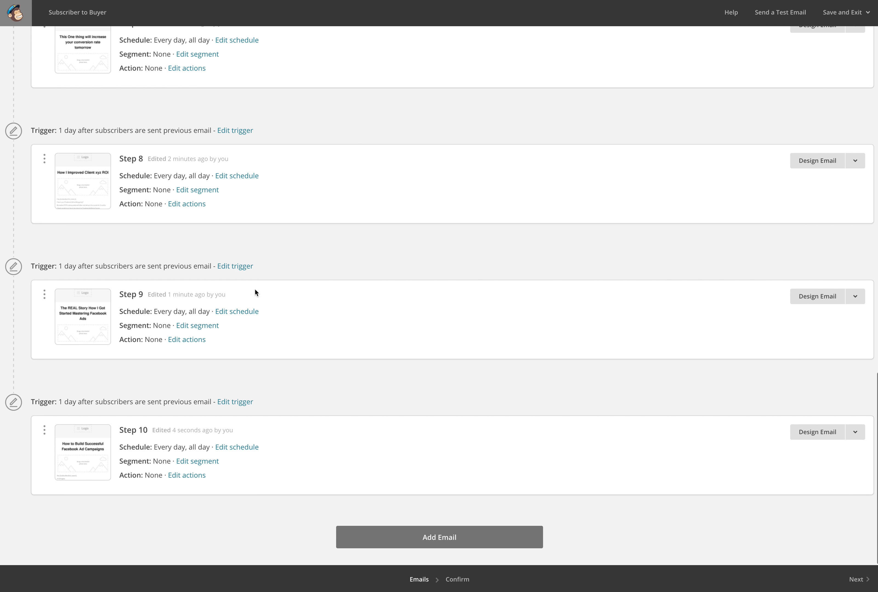
click(391, 543)
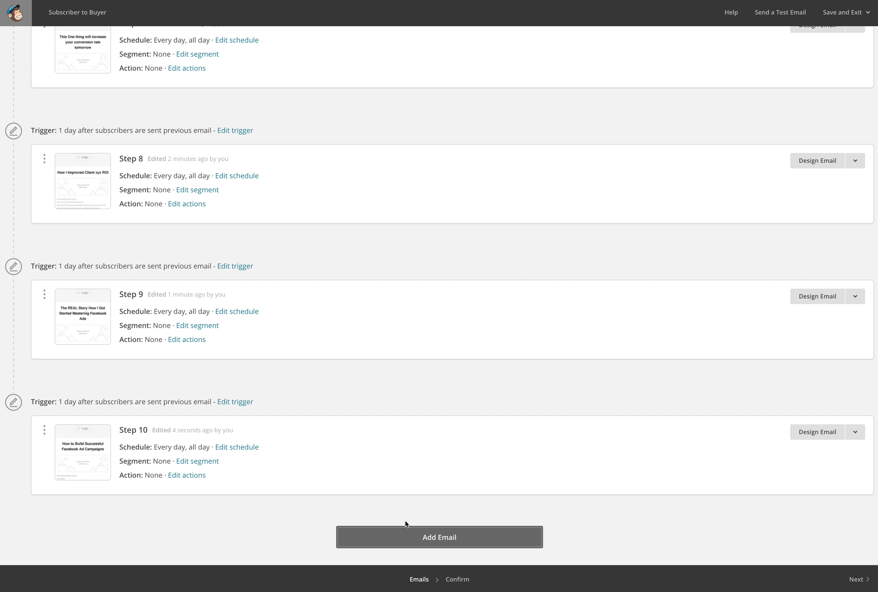
scroll(241, 365, down, 3)
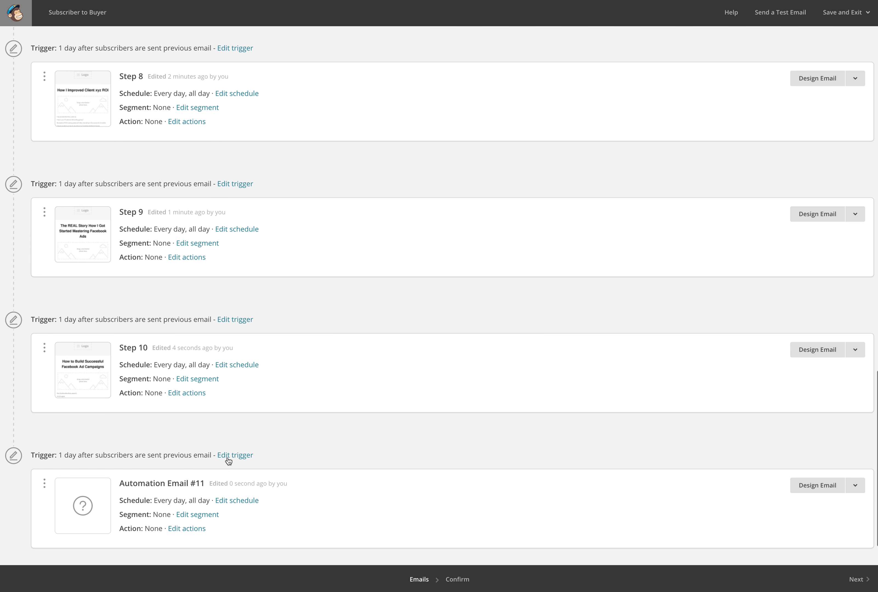
Check the segmentation conditions available for Automation Email #11 and leave them without saving.
click(853, 490)
click(706, 451)
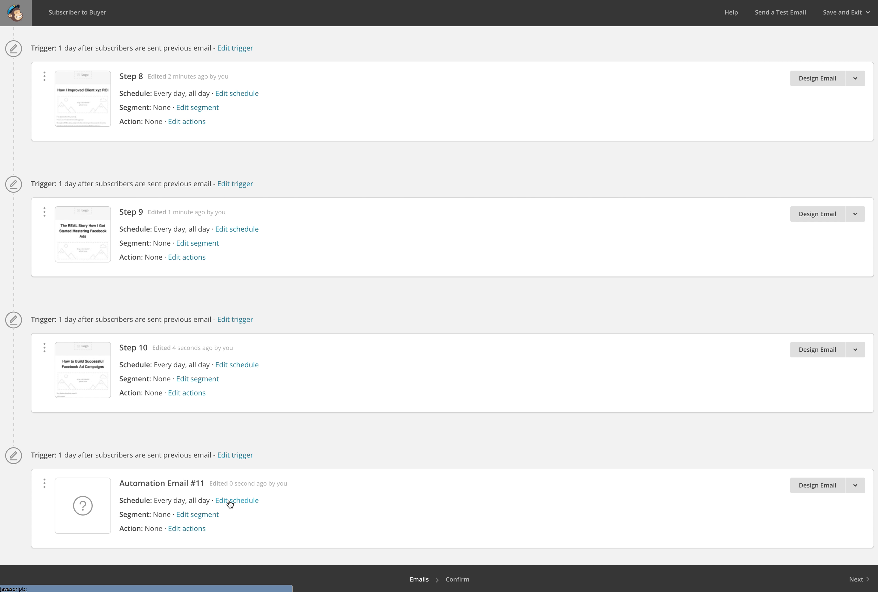
click(194, 515)
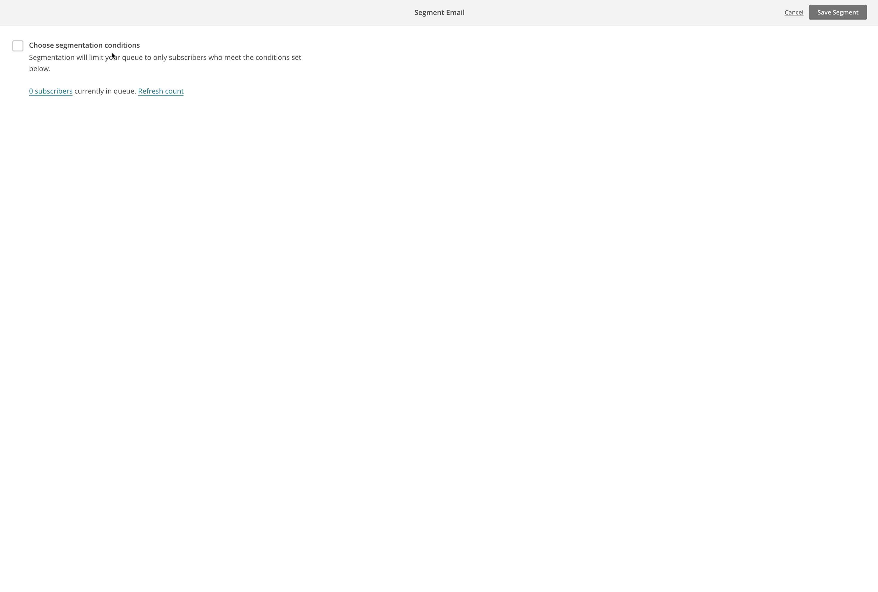
click(794, 12)
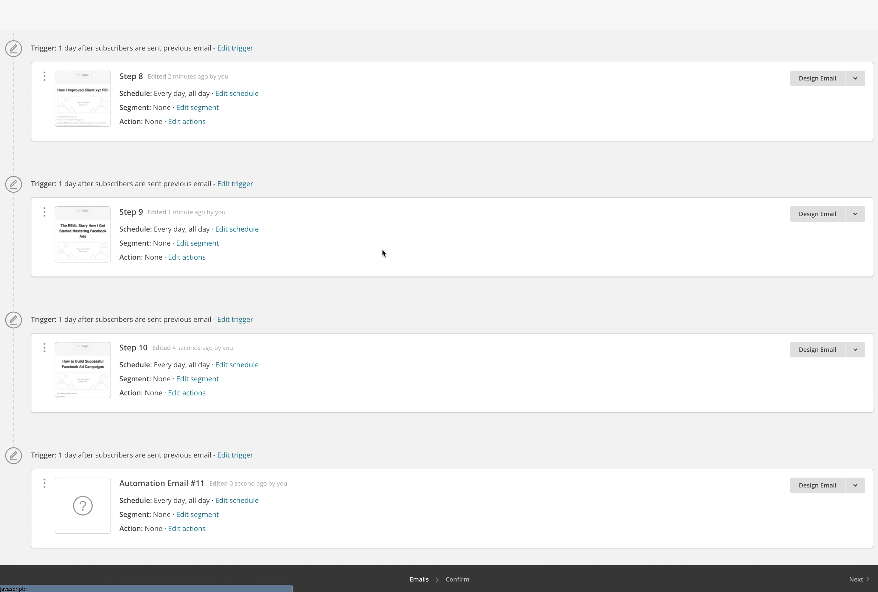
scroll(190, 470, up, 20)
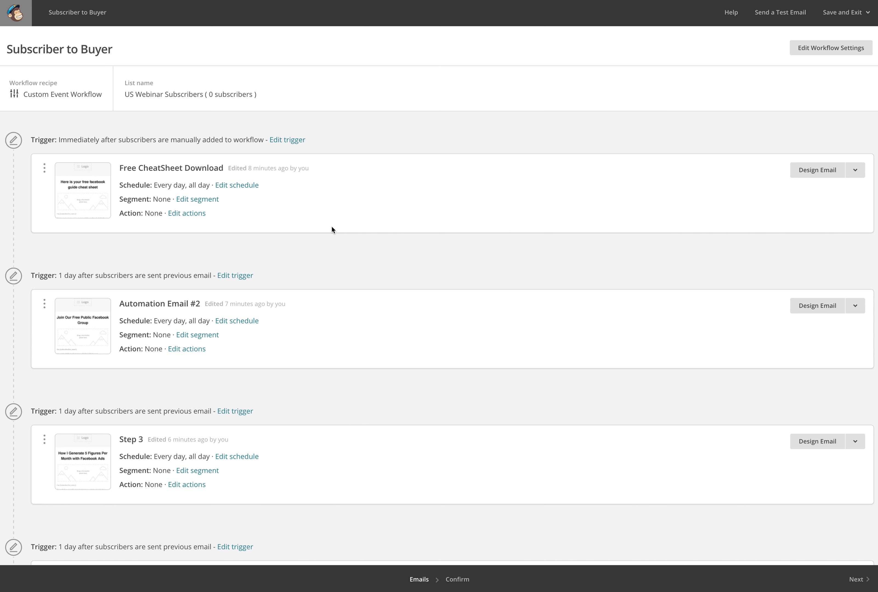
scroll(316, 235, down, 1)
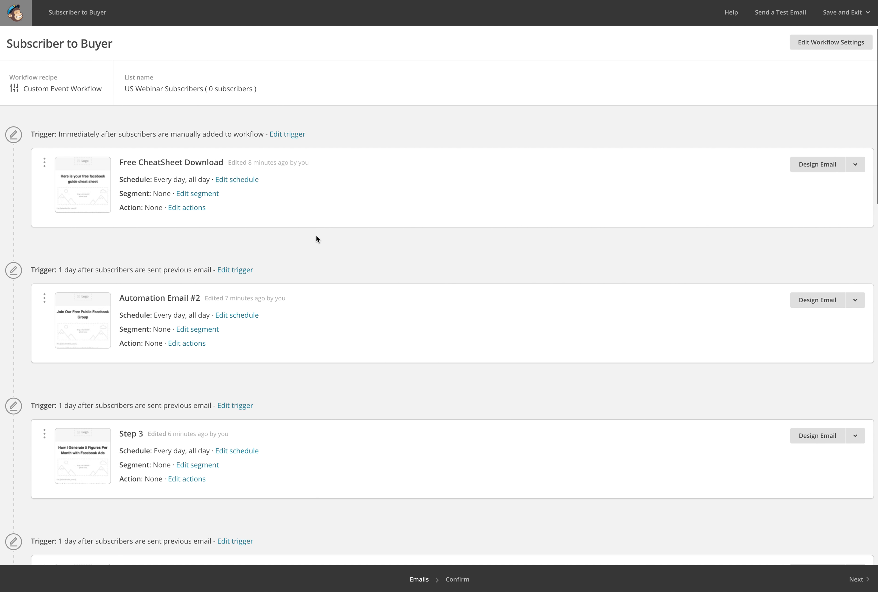
scroll(156, 160, down, 3)
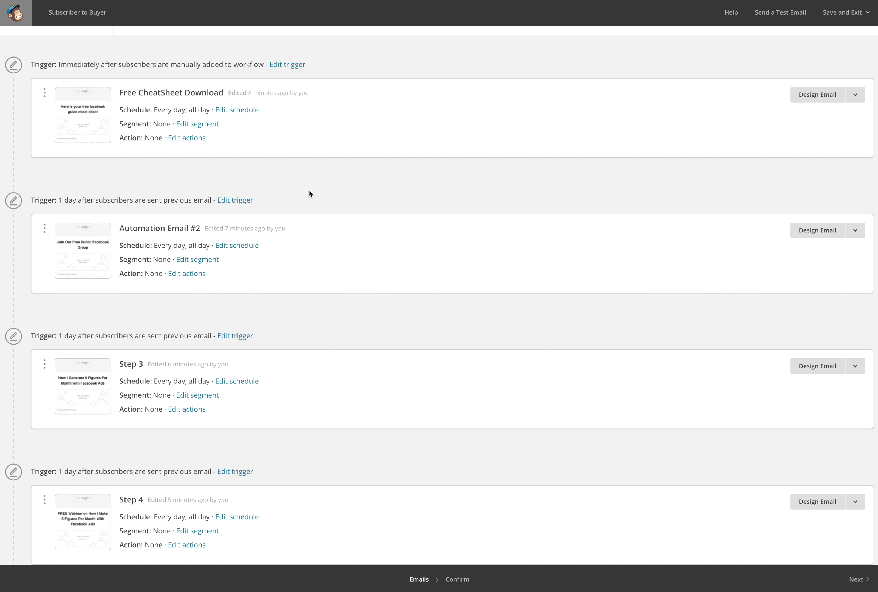
scroll(410, 224, down, 15)
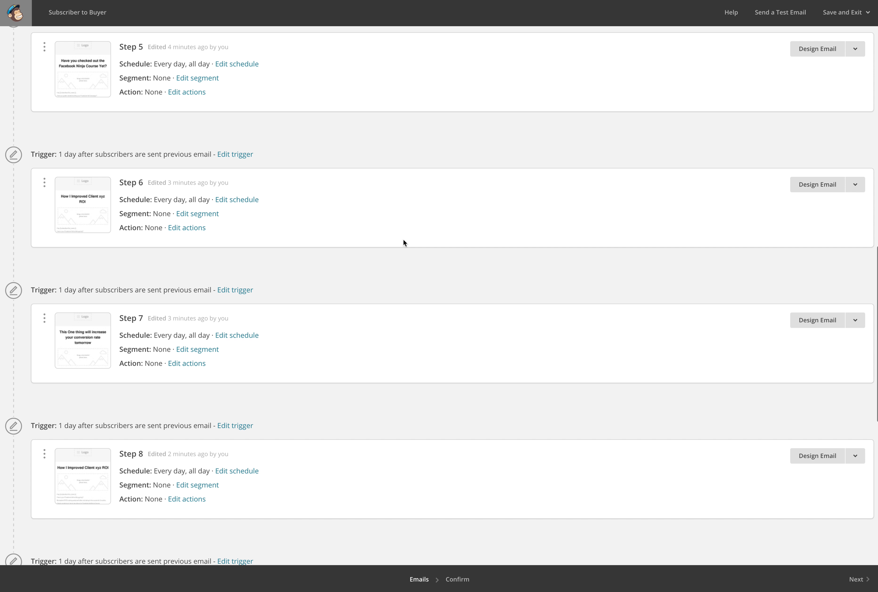
Switch to TextEdit, create a blank document and place it over the workflow page.
mouse_move(368, 591)
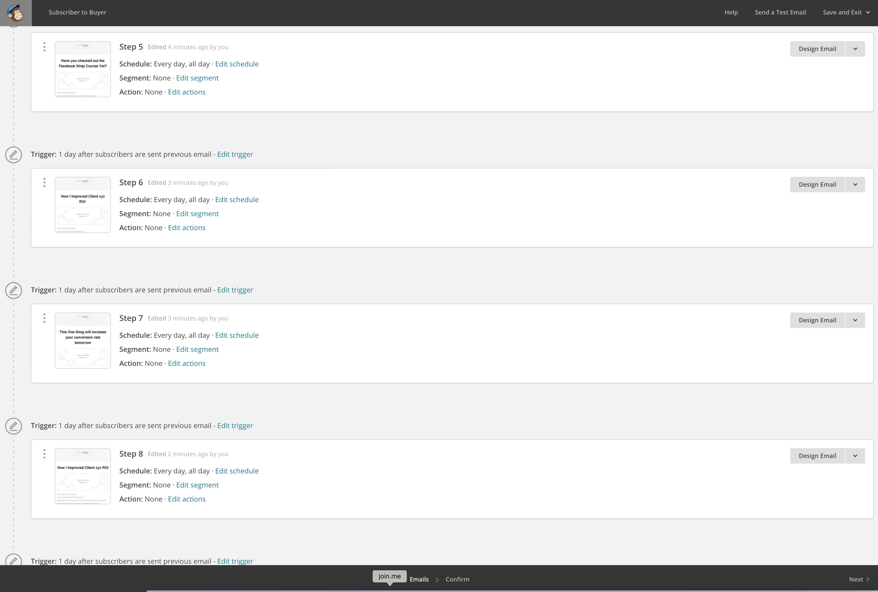
click(473, 590)
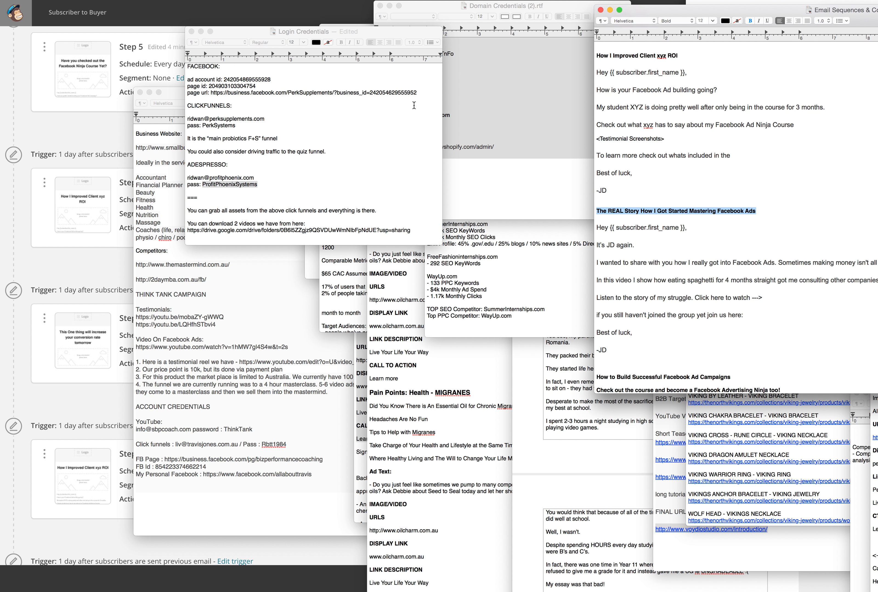
click(66, 1)
click(67, 1)
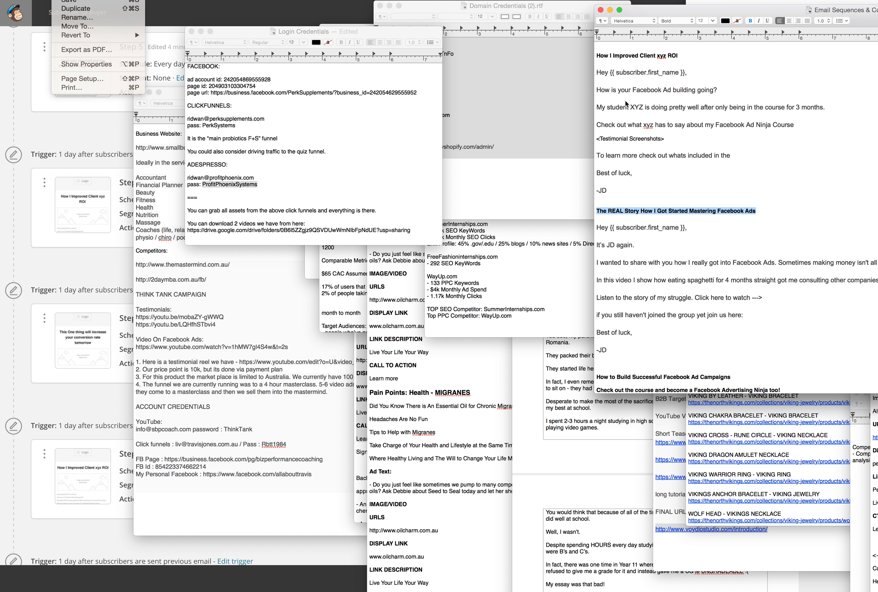
double_click(697, 96)
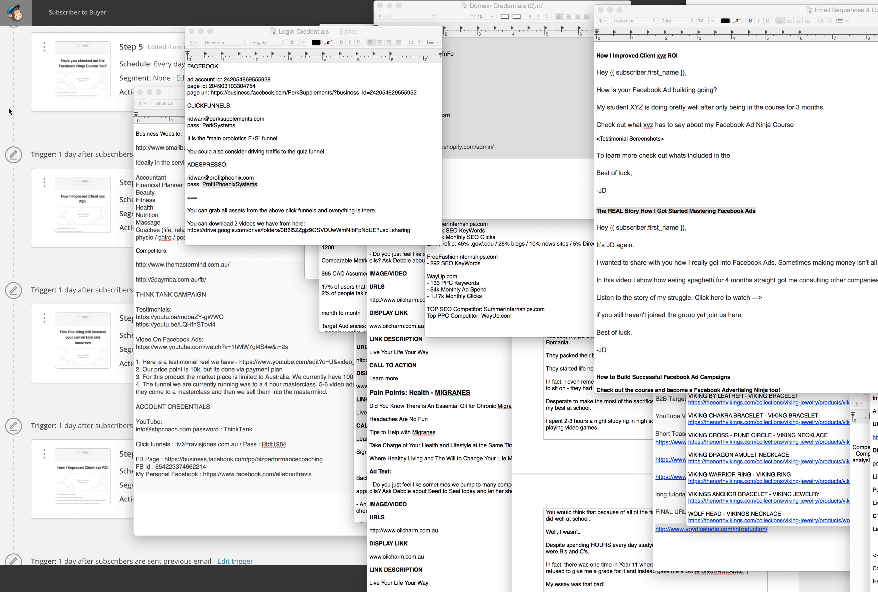
click(32, 97)
drag(876, 198, 742, 179)
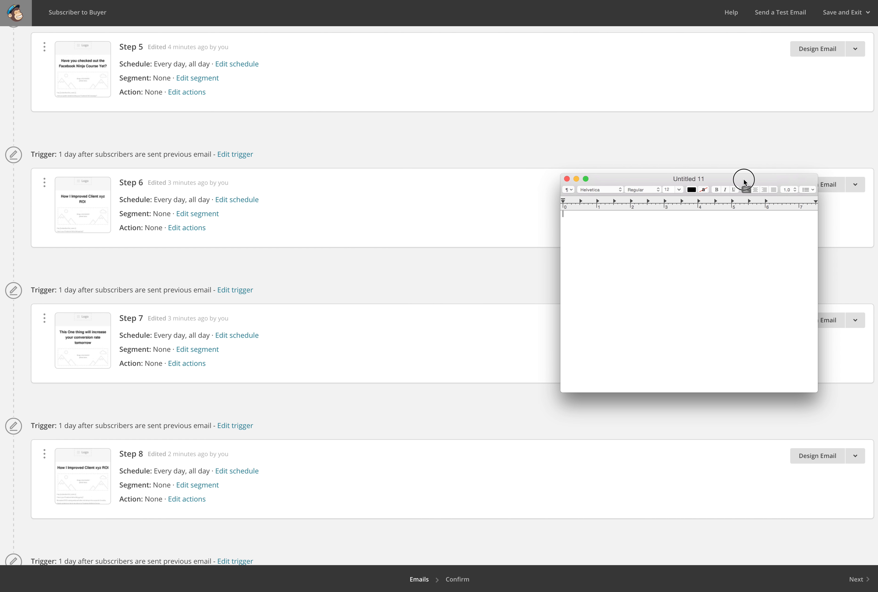
Write the heading "Email Steps:" followed by the lines "Cheatsheet Download", "Join Facebook Group" and "How I Generate".
scroll(383, 196, up, 15)
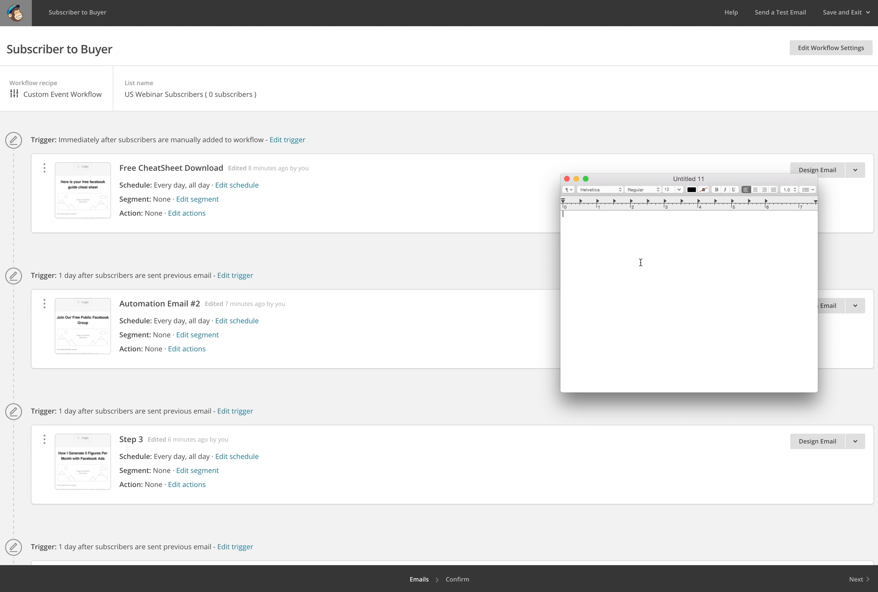
text(Email St)
text(eps:  )
text(Cheatsheetd)
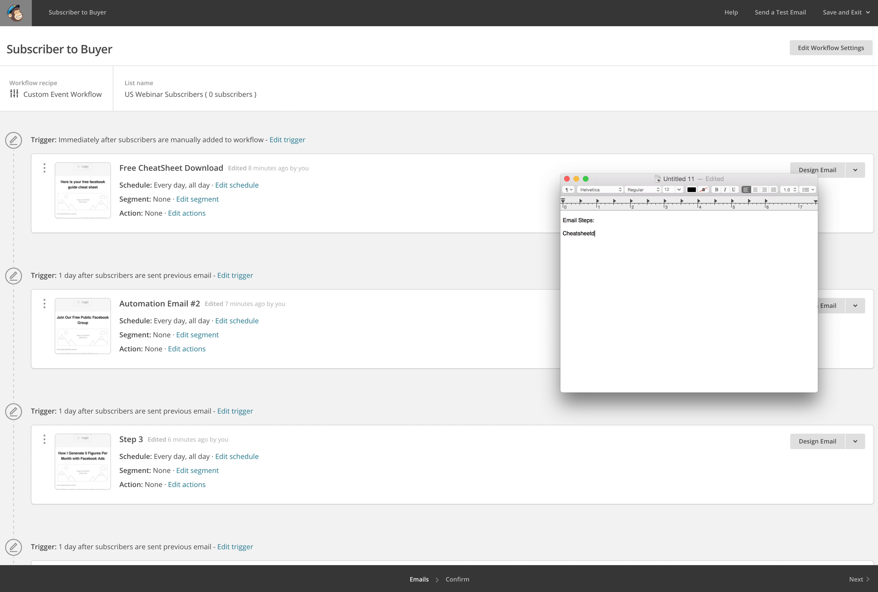
key(BackSpace)
text(Download)
key(Return)
text(Join )
text(F)
text(acebook G)
text(roup  )
text(How I Generate)
Add the lines "How I Make 5 Figures", "Have you Seen Course Yet" and "How I improved Client xyz" to the list.
scroll(291, 398, down, 10)
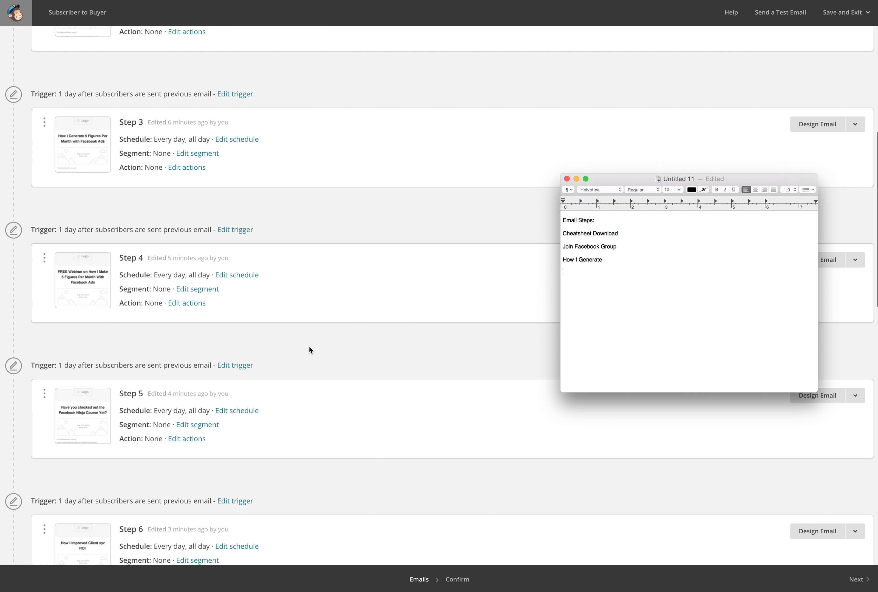
text(How I Make 5 Figures)
key(Return)
text(Have you Seen Course Yet)
key(Return)
text(How I imporved)
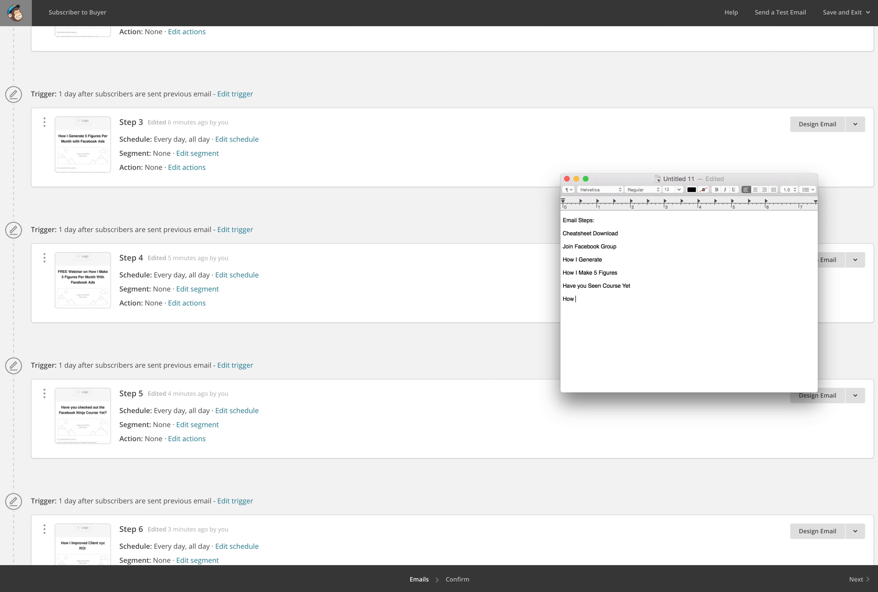
key(BackSpace)
key(BackSpace)
key(BackSpace)
key(BackSpace)
key(BackSpace)
text(roved Client xyz)
key(Return)
Complete the list with "one Secret", "How i improved client xyz", "My Story" and "How to build successful campaigns".
scroll(506, 400, down, 12)
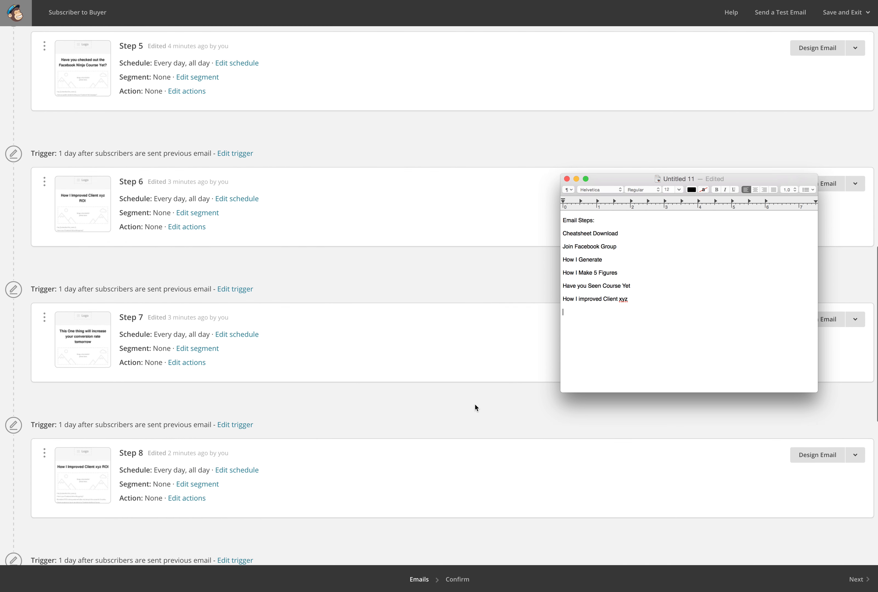
scroll(394, 384, down, 2)
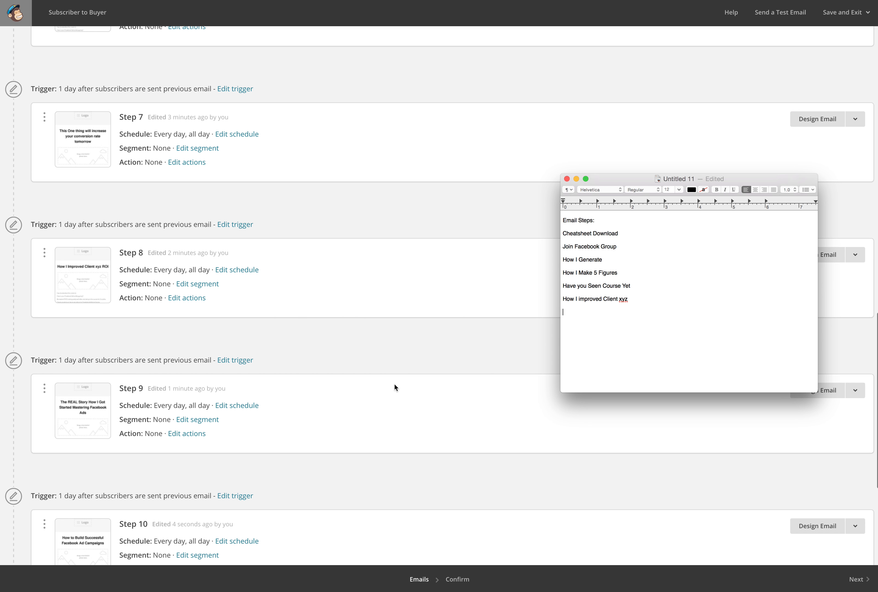
scroll(394, 384, up, 3)
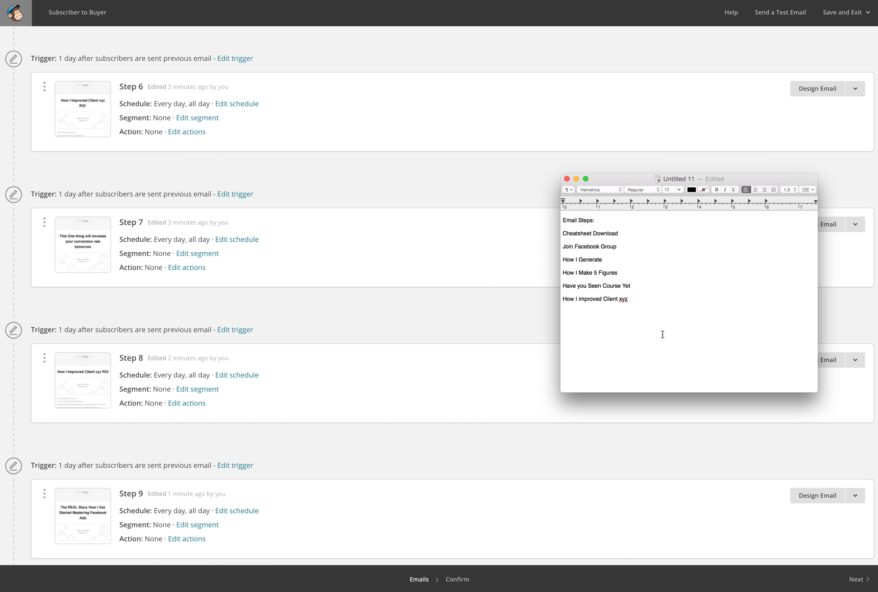
text(one Sex)
text(ret)
key(Return)
text(How i improved client xyz)
key(Return)
text(My Story)
key(Return)
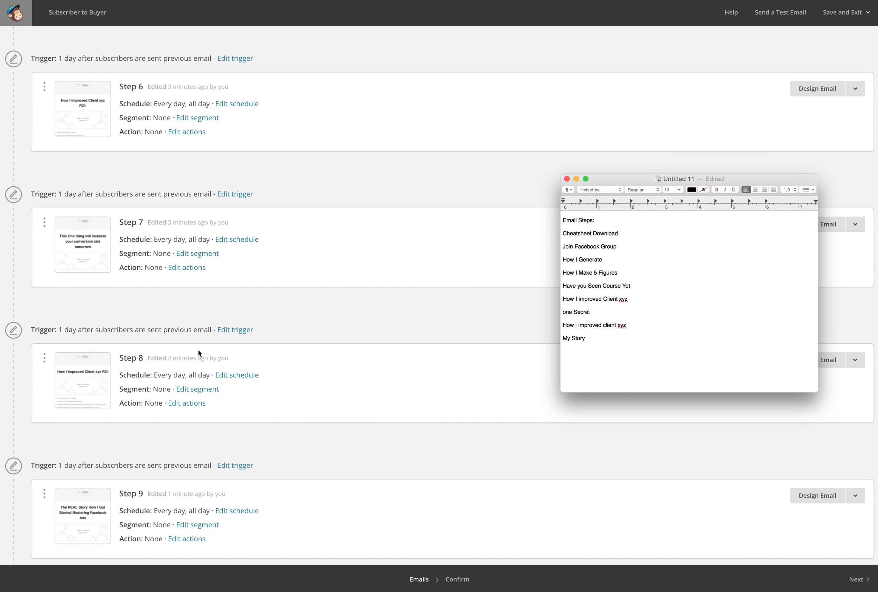
scroll(228, 369, down, 10)
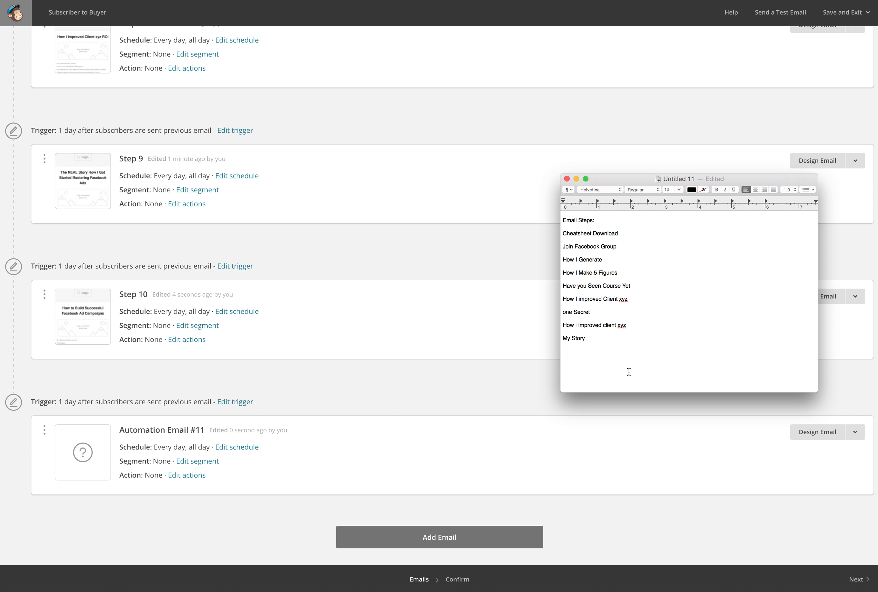
text(How to build successful campaigns)
key(Return)
Add indented "- Download" and "- No Download" branches beneath "Cheatsheet Download".
click(634, 234)
key(Return)
text(- Download)
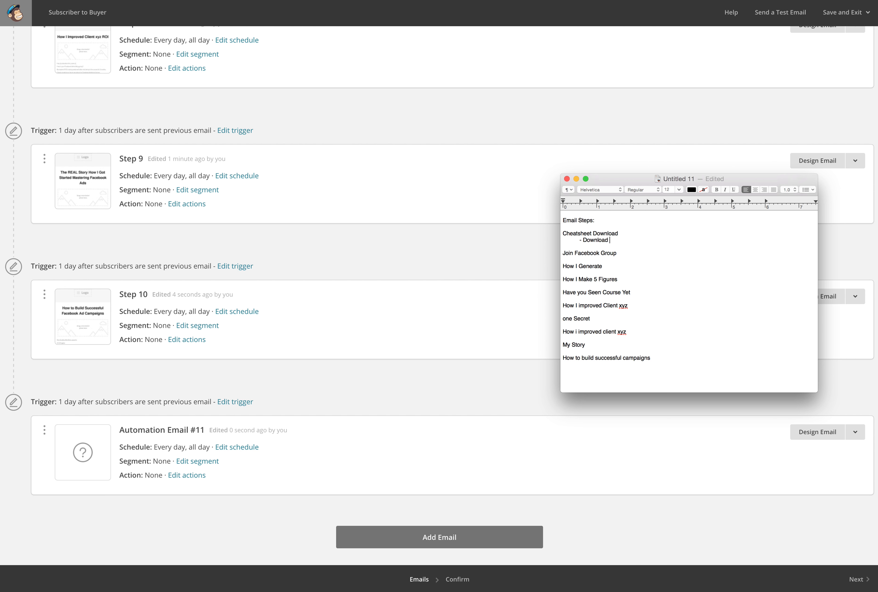
key(Return)
text(- No Dou)
key(BackSpace)
text(wnload)
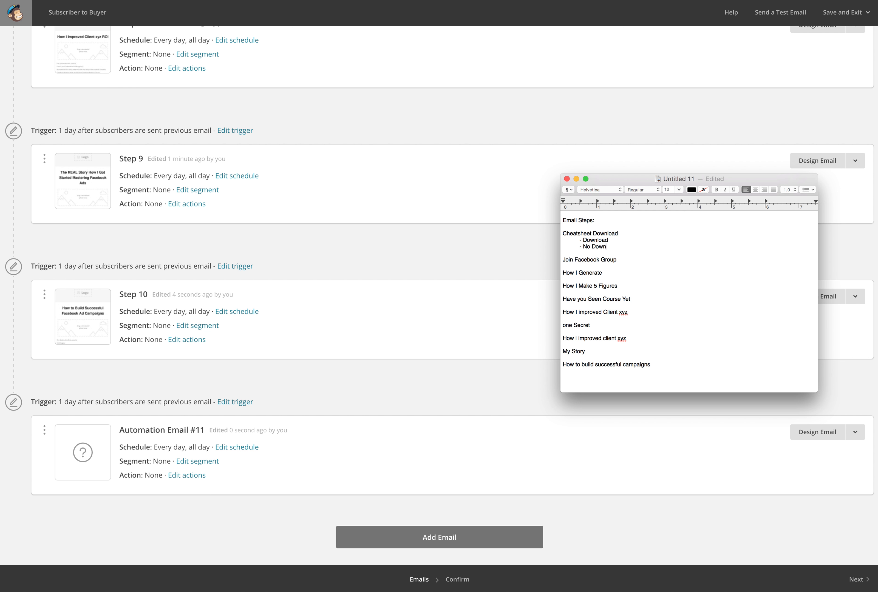
Insert a further indented line "- Thank you, join our group" beneath the "Download" branch.
click(642, 238)
key(Return)
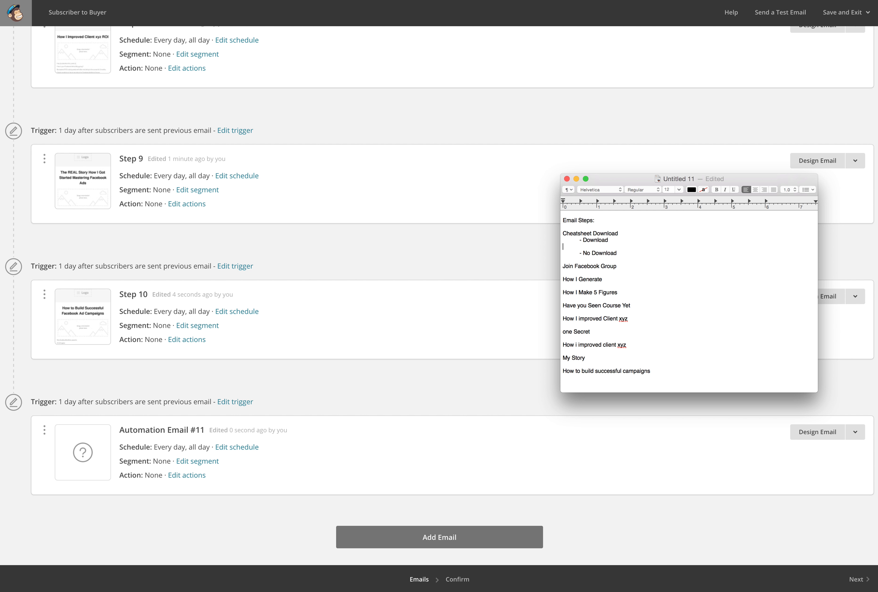
text(- Thank you, join our group)
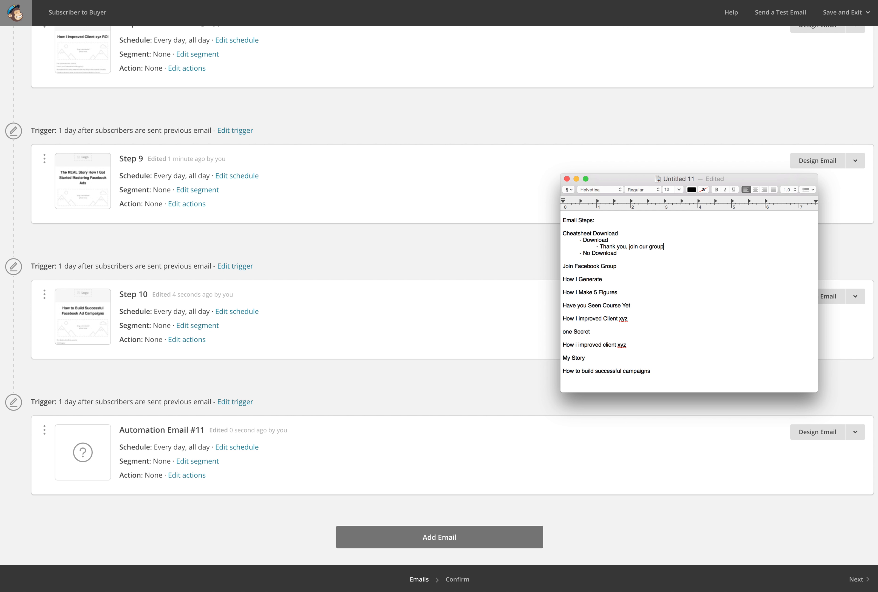
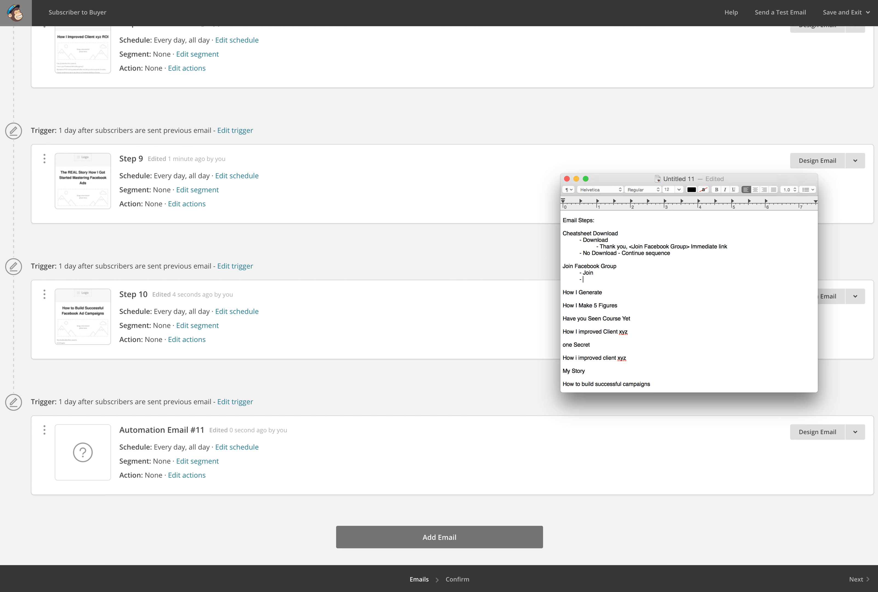
Make the two branches beneath "Join Facebook Group" read "Open/Click" and "Don't Open".
click(604, 274)
key(BackSpace)
key(BackSpace)
key(BackSpace)
key(BackSpace)
text(Click)
click(601, 279)
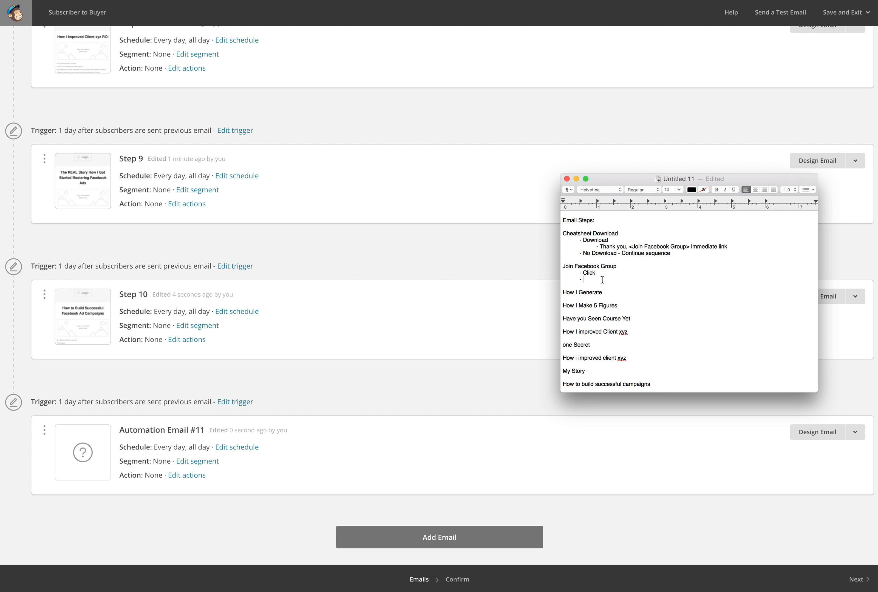
click(583, 272)
text(Open/)
click(585, 280)
text(Don't Open)
Copy the "Open/Click" and "Don't Open" branches beneath "How I Generate", "How I Make 5 Figures" and "Have you Seen Course Yet".
drag(614, 280, 555, 272)
key(super+c)
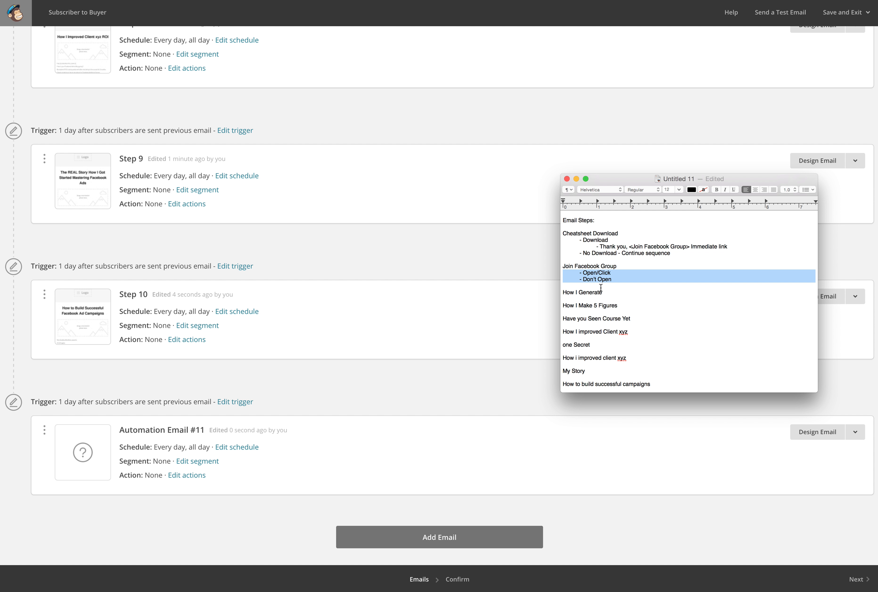
click(612, 296)
key(Return)
key(super+v)
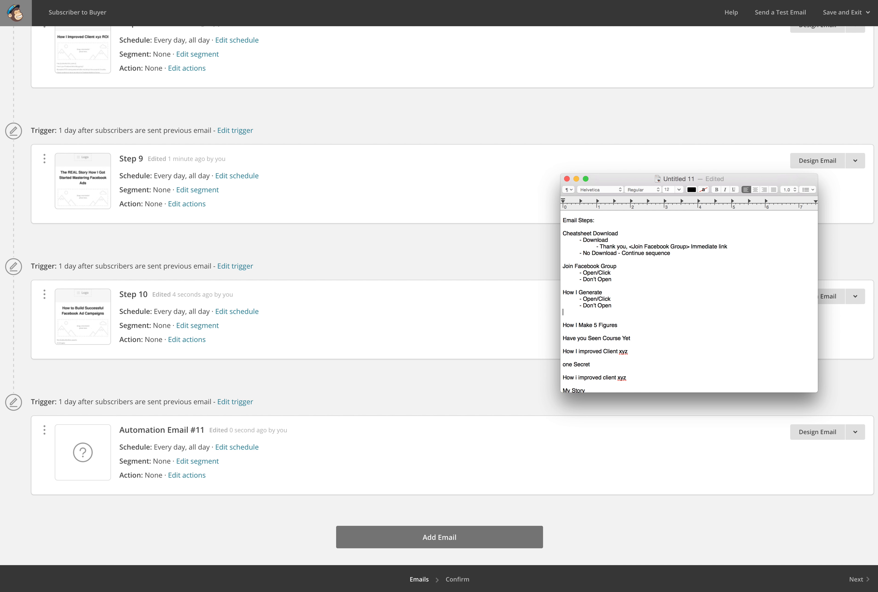
click(619, 325)
key(Return)
key(super+v)
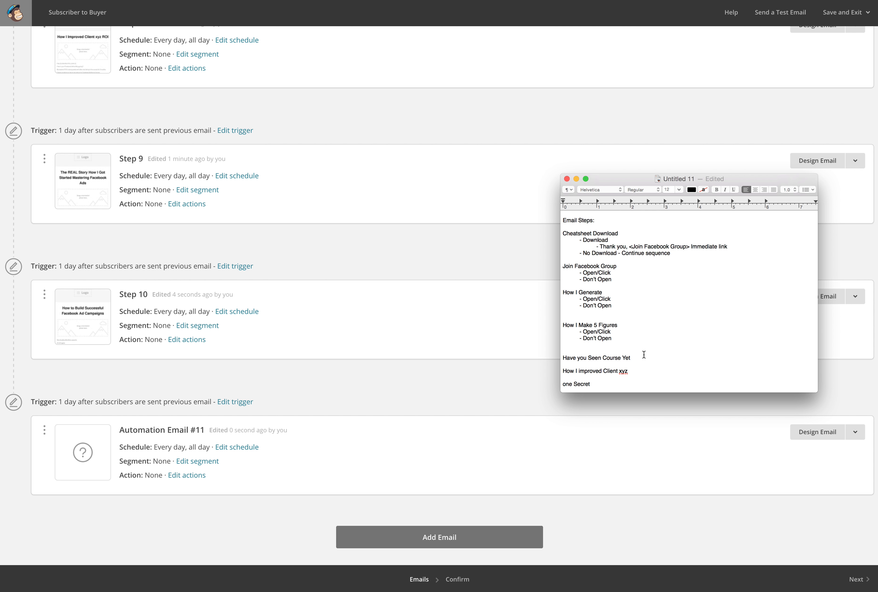
scroll(639, 338, down, 2)
click(638, 325)
key(Return)
key(super+v)
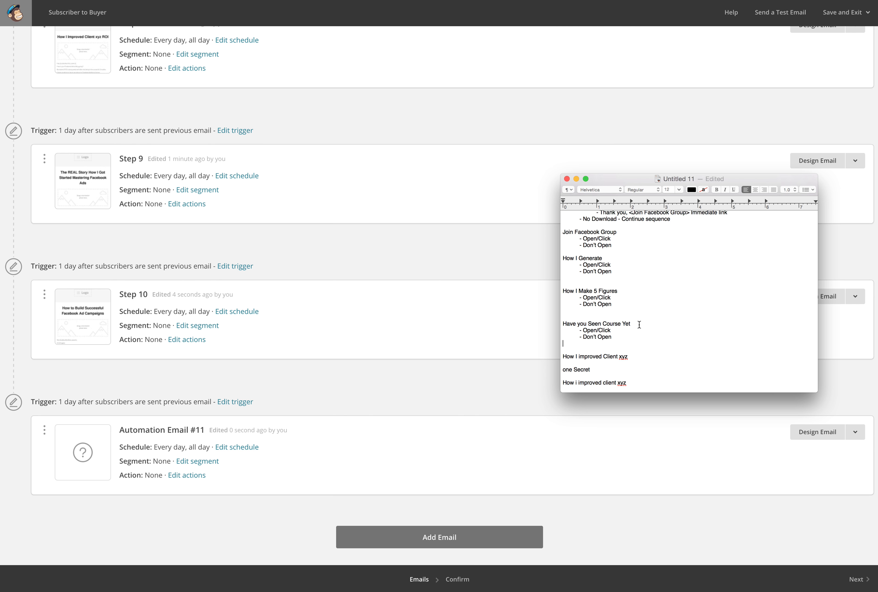
Copy the "Open/Click" and "Don't Open" branches beneath "How I improved Client xyz" and "one Secret".
scroll(637, 317, down, 2)
click(630, 322)
key(Return)
key(super+v)
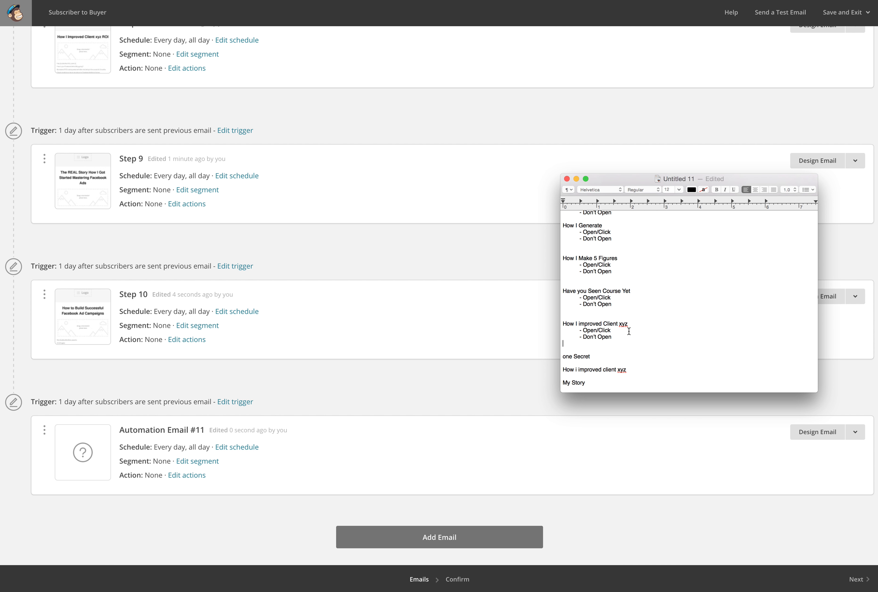
scroll(623, 344, down, 2)
click(614, 337)
key(Return)
key(super+v)
Add the "Open/Click" and "Don't Open" branches beneath the second heading, "How i improved client xyz".
scroll(625, 355, down, 2)
scroll(628, 341, up, 1)
click(627, 350)
text(\)
key(super+v)
key(super+z)
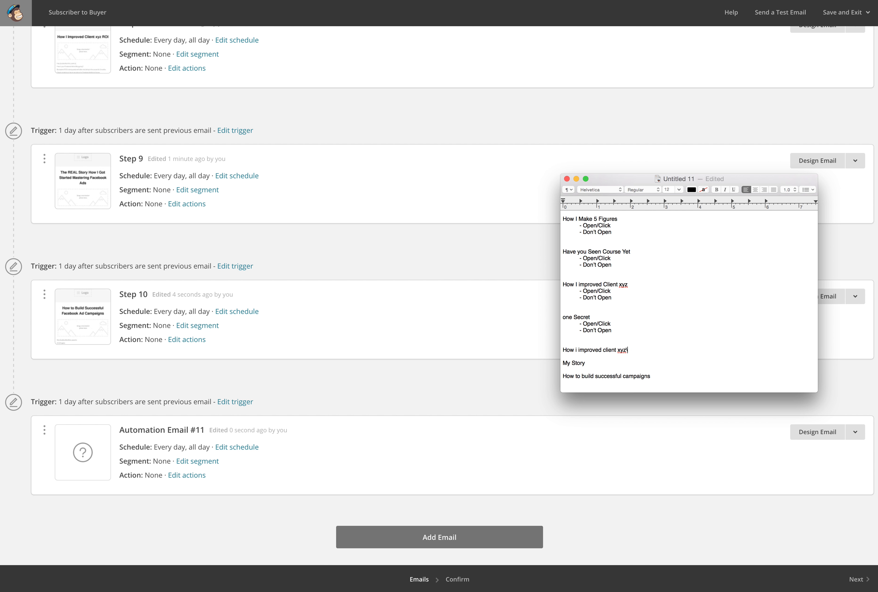
key(BackSpace)
key(super+v)
key(Return)
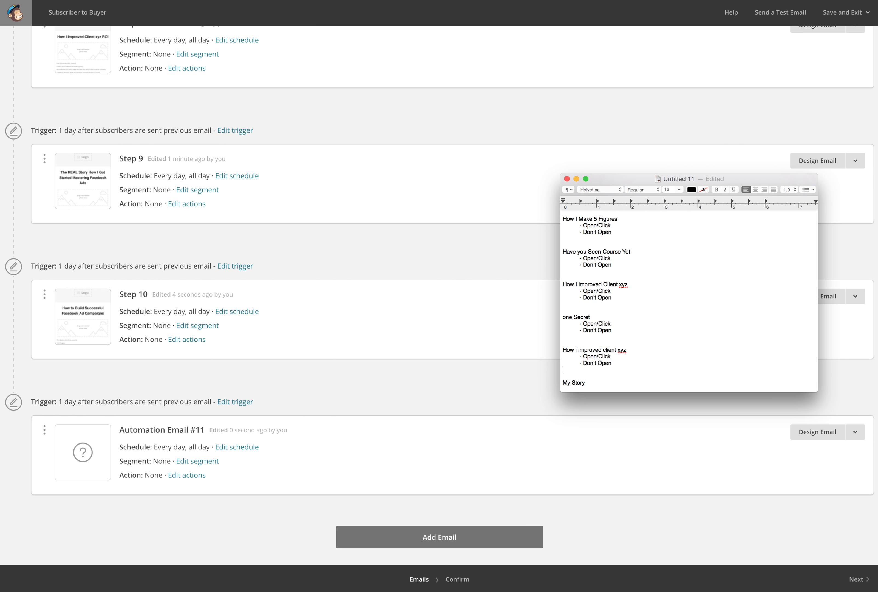
Copy the "Open/Click" and "Don't Open" branches beneath "My Story" and "How to build successful campaigns".
scroll(592, 354, down, 2)
click(590, 363)
key(Return)
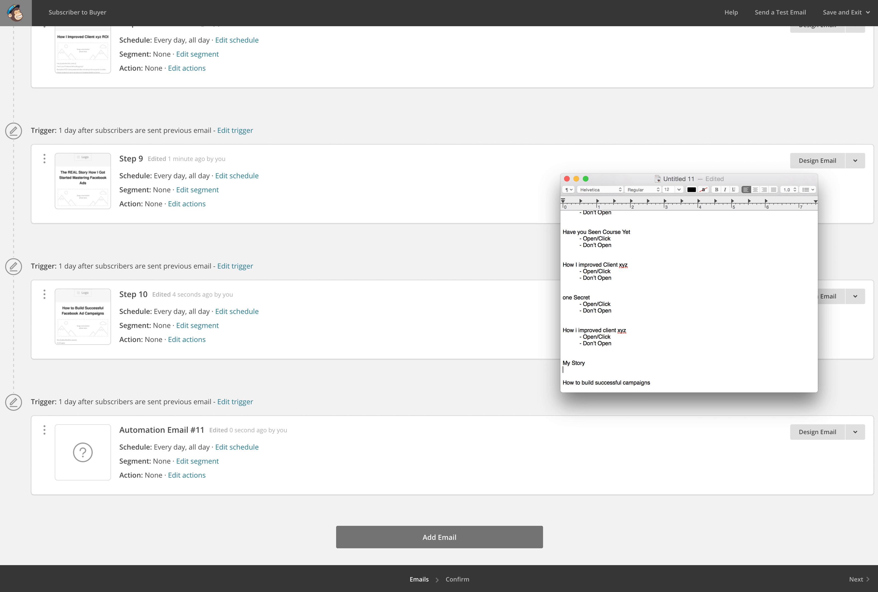
key(super+v)
scroll(664, 365, down, 2)
click(662, 375)
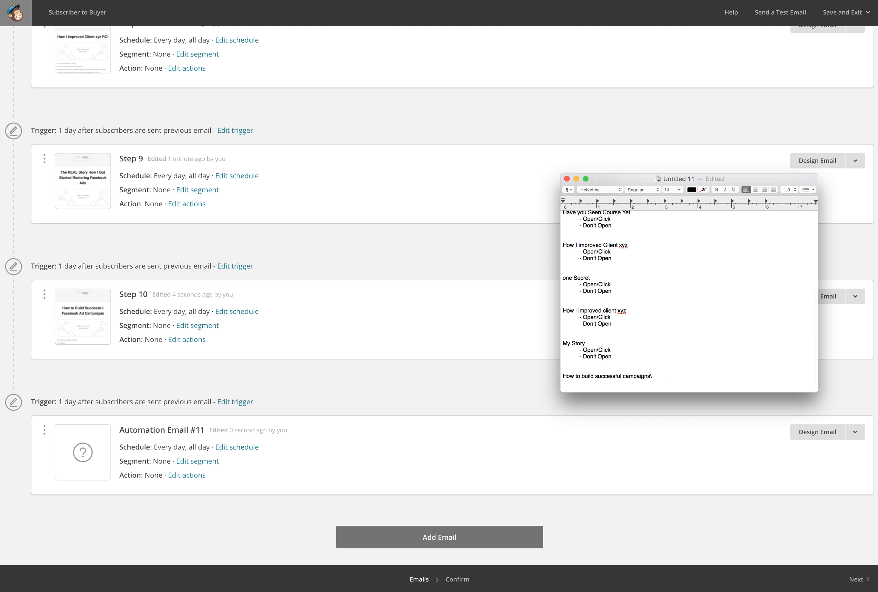
key(Return)
key(super+v)
Insert a further indented line "- Thank you, Heres a Pointer Vid Series" beneath the "Open/Click" branch of "Join Facebook Group".
scroll(648, 365, up, 15)
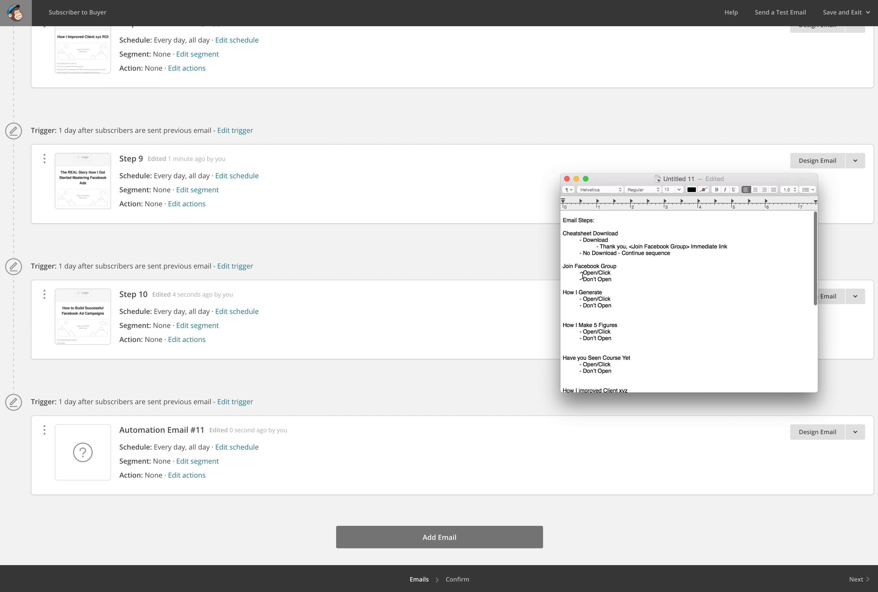
click(623, 274)
key(Return)
text(- Thank you,)
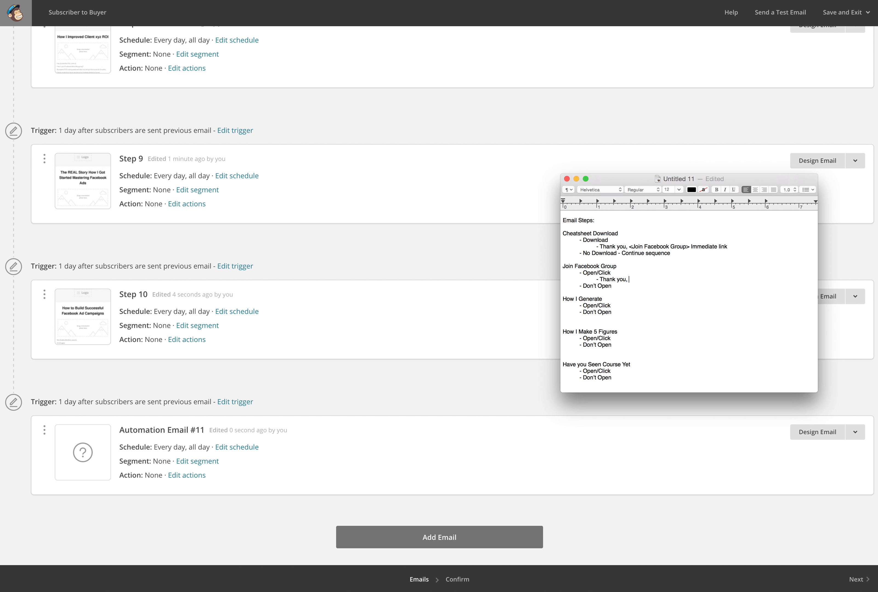
text( Here)
text(s a Pointer V)
text(id )
text(Serious)
key(BackSpace)
key(BackSpace)
text(es)
Append "- Continue Sequence" to the "Don't Open" branches of "Join Facebook Group", "How I Generate" and "How I Make 5 Figures".
click(628, 289)
text(- Continue Sequence)
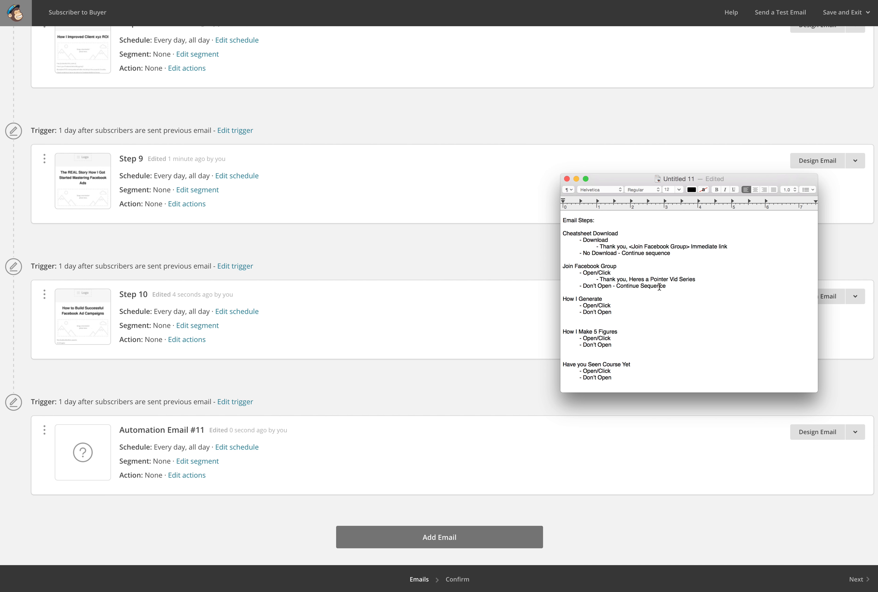
drag(666, 286, 613, 288)
key(super+c)
click(626, 315)
key(super+v)
key(super+v)
Append "- Continue Sequence" to the "Don't Open" branches of both client xyz headings, "one Secret" and "My Story".
scroll(620, 346, down, 5)
click(631, 299)
key(super+v)
click(621, 333)
key(super+v)
scroll(649, 347, down, 2)
click(627, 336)
key(super+v)
click(621, 366)
key(super+v)
Make the "Don't Open" branch beneath "How to build successful campaigns" read "Don't Open - Loop back to Step 4-5".
scroll(621, 366, down, 2)
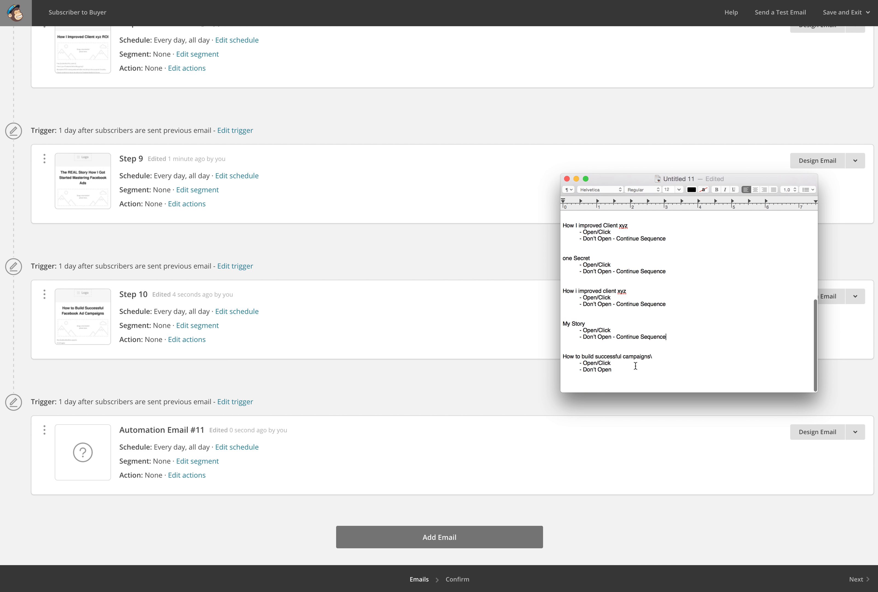
click(620, 370)
key(super+v)
drag(666, 370, 614, 369)
click(641, 369)
text(Loop back to Step)
scroll(654, 363, up, 5)
scroll(667, 278, up, 3)
scroll(667, 279, down, 6)
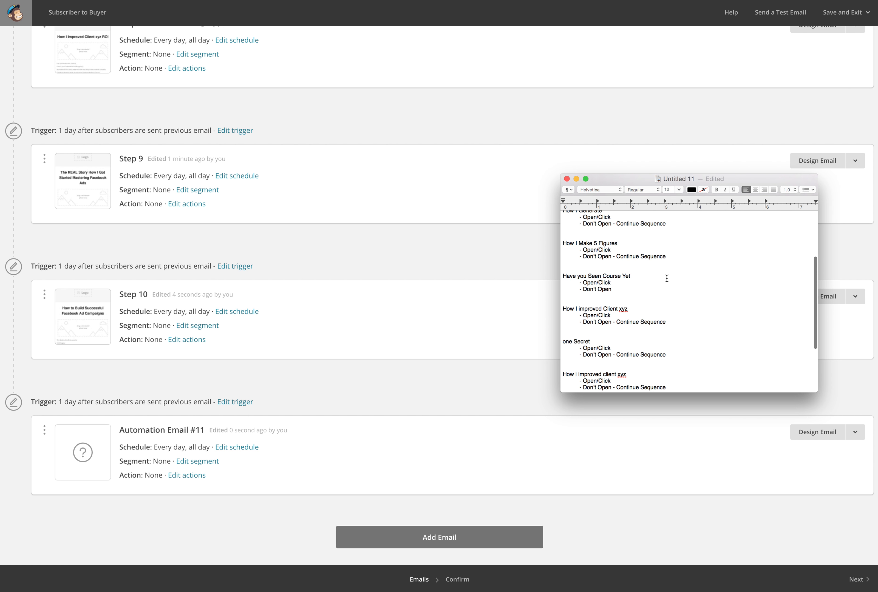
scroll(667, 279, down, 5)
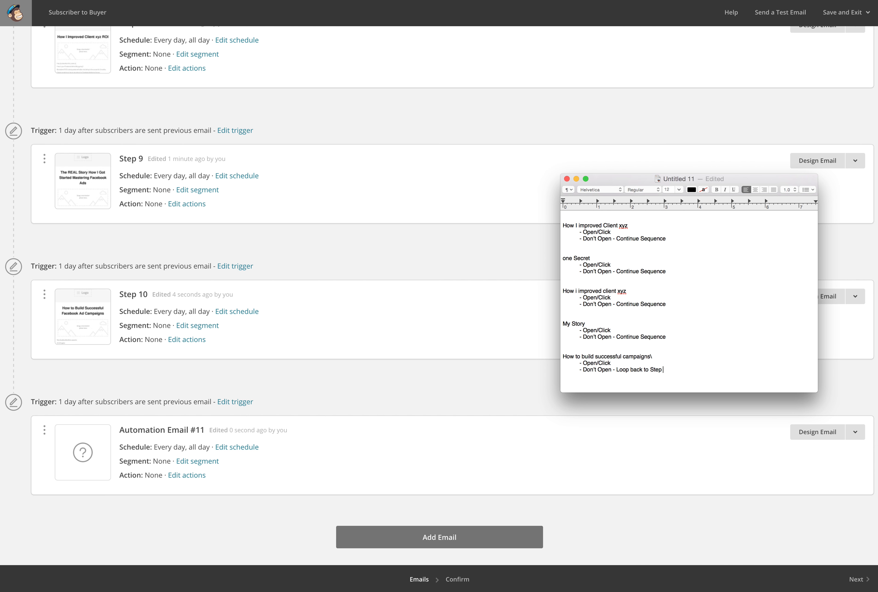
text(4-5)
Split the "Open/Click" branch beneath "How to build successful campaigns" into separate "- Open" and "- Click" lines.
mouse_move(610, 364)
mouse_down()
mouse_move(588, 364)
mouse_move(598, 365)
mouse_up()
key(BackSpace)
key(BackSpace)
text(n)
key(Return)
text(Clic)
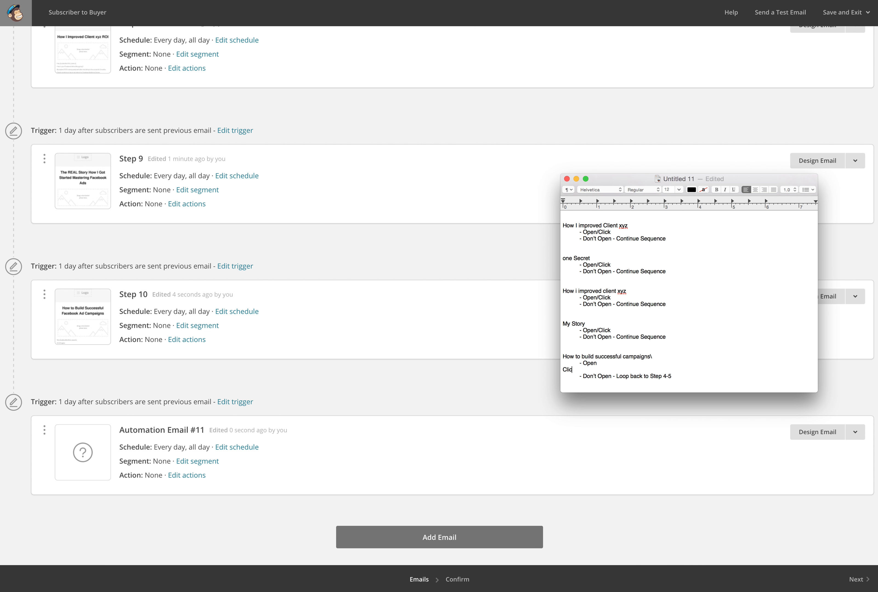
key(BackSpace)
key(BackSpace)
key(BackSpace)
key(BackSpace)
text(Click)
Copy the "- Click" line and use it to split the "Open/Click" branch beneath "My Story" into "- Open" and "- Click".
drag(604, 371, 546, 370)
click(600, 368)
drag(599, 368, 581, 370)
key(super+c)
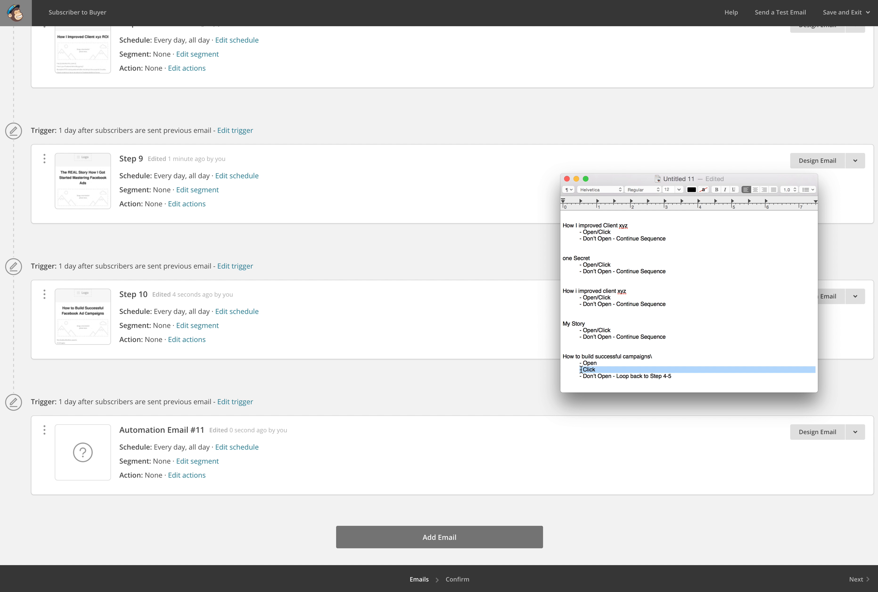
click(611, 330)
key(BackSpace)
key(BackSpace)
key(BackSpace)
key(BackSpace)
key(BackSpace)
key(BackSpace)
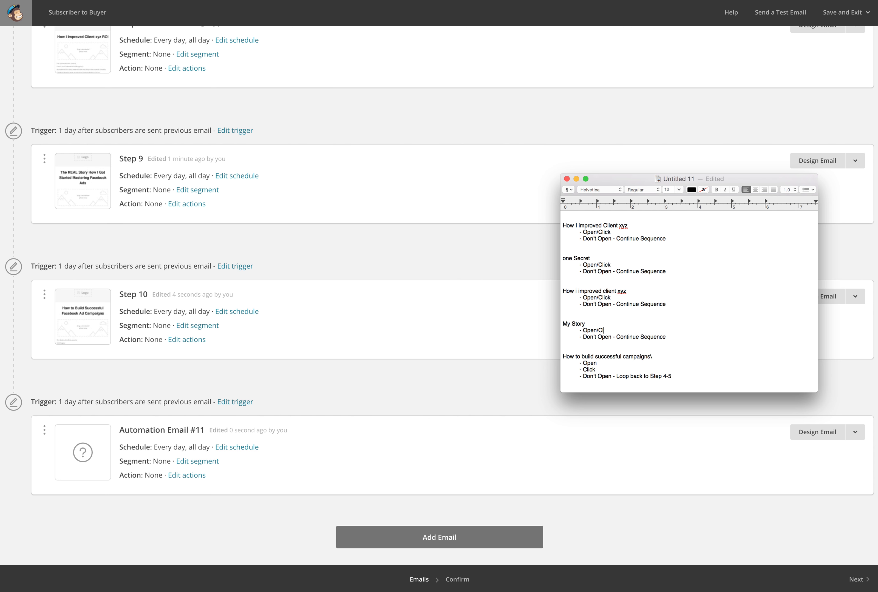
key(Return)
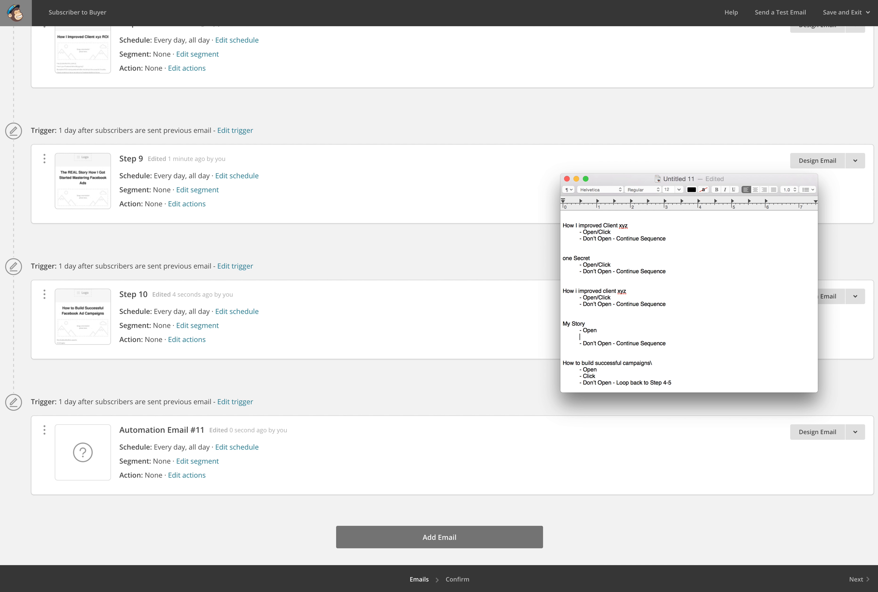
key(super+v)
key(BackSpace)
Split the "Open/Click" branch beneath the second heading, "How i improved client xyz", into indented "- Open" and "- Click" lines.
click(624, 299)
key(BackSpace)
key(BackSpace)
key(BackSpace)
key(BackSpace)
key(BackSpace)
key(BackSpace)
key(Return)
key(super+v)
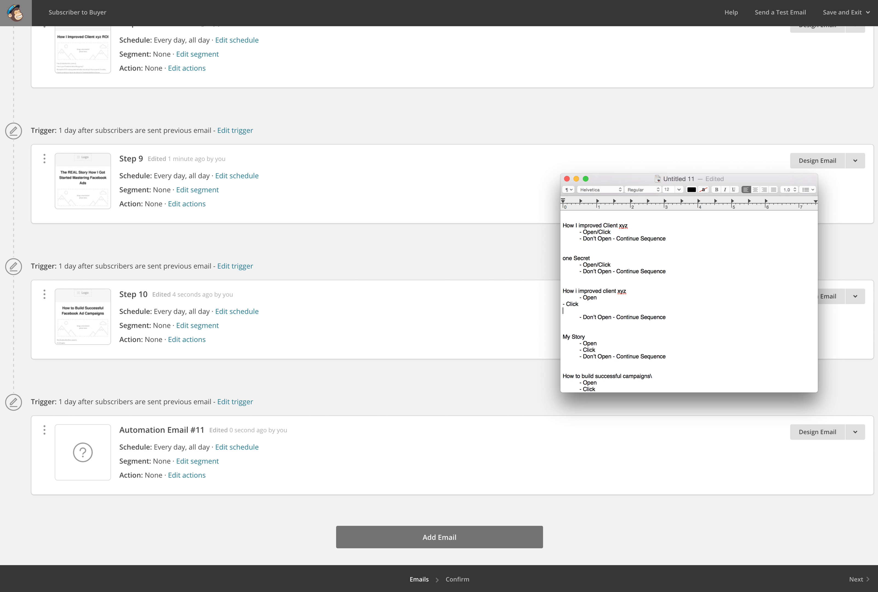
key(BackSpace)
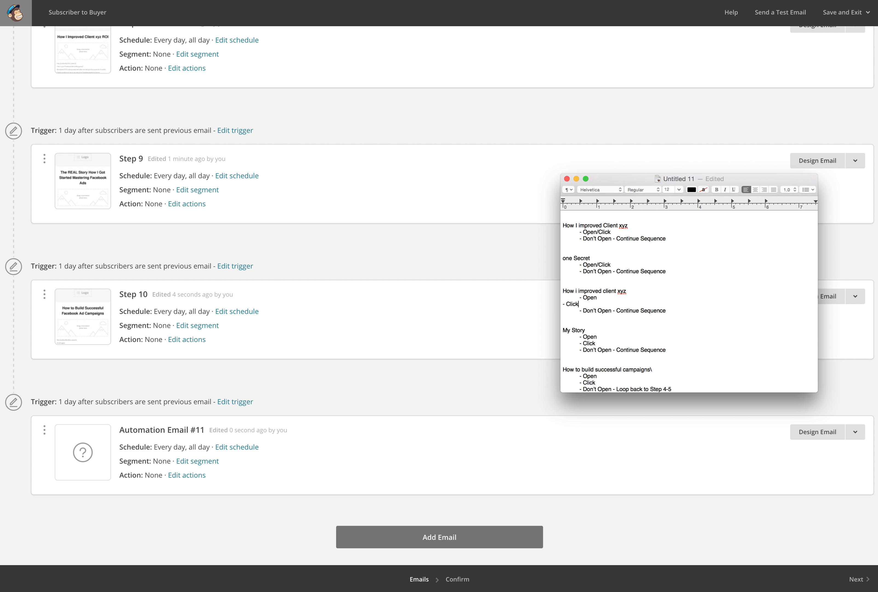
click(563, 305)
key(Tab)
Split the "Open/Click" branch beneath "one Secret" into "- Open" and "- Click" lines.
click(611, 265)
key(BackSpace)
key(BackSpace)
key(BackSpace)
key(BackSpace)
key(BackSpace)
key(BackSpace)
key(Return)
text(- Click)
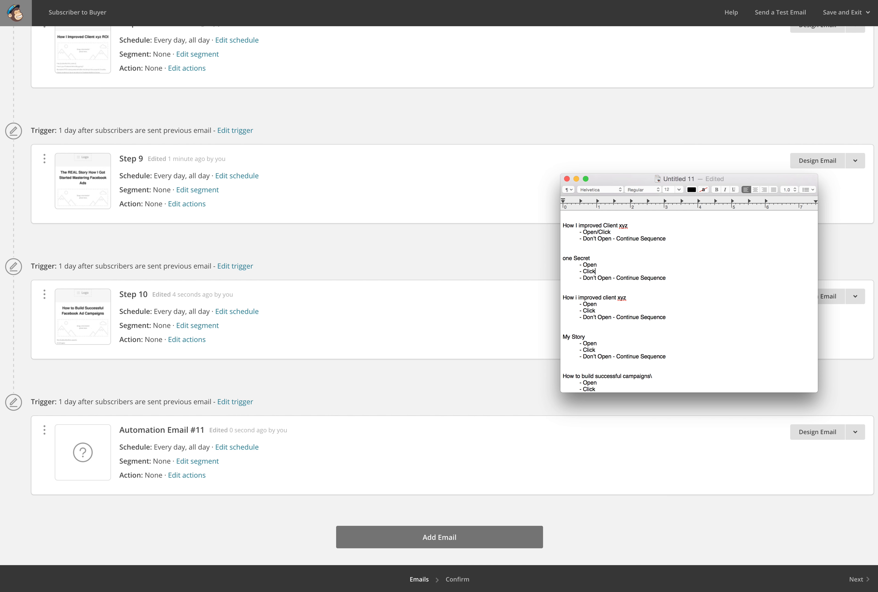
Split the "Open/Click" branch beneath the first heading, "How I improved Client xyz", into "- Open" and "- Click" lines.
scroll(628, 251, up, 5)
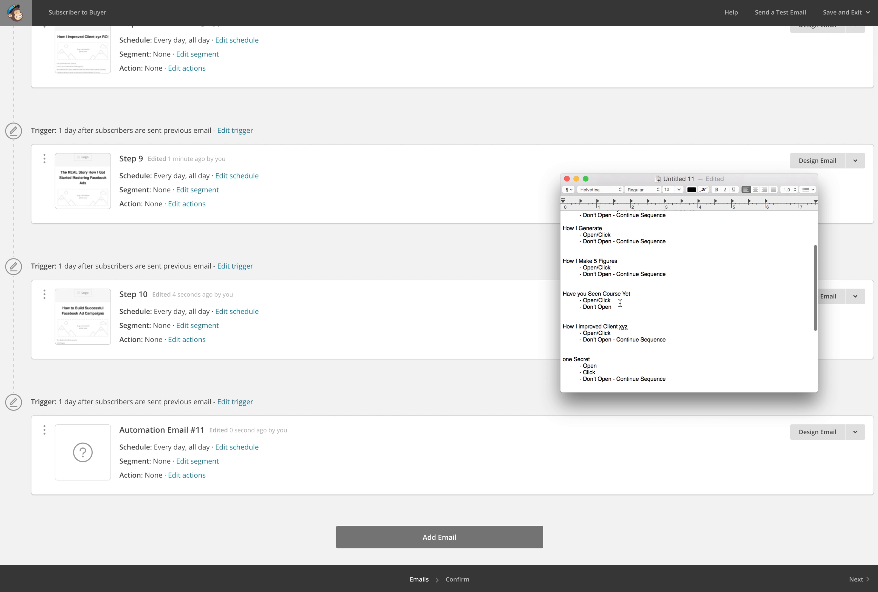
click(624, 333)
key(BackSpace)
key(BackSpace)
key(BackSpace)
key(BackSpace)
key(BackSpace)
key(BackSpace)
key(Return)
key(super+v)
key(BackSpace)
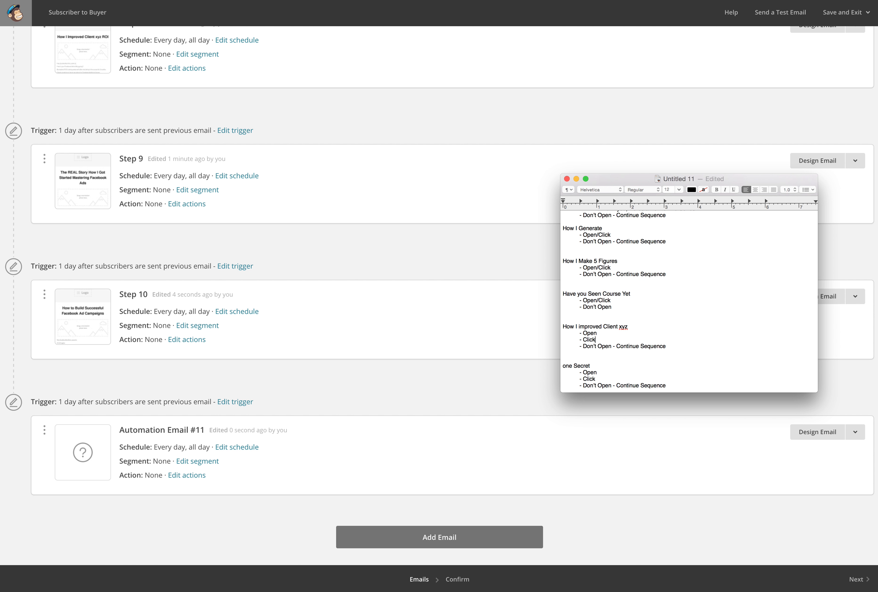
Split the "Open/Click" branch beneath "Have you Seen Course Yet" into "- Open" and "- Click" lines.
click(623, 300)
key(BackSpace)
key(BackSpace)
key(BackSpace)
key(BackSpace)
key(BackSpace)
key(BackSpace)
key(Return)
key(super+v)
key(BackSpace)
Split the "Open/Click" branch beneath "How I Make 5 Figures" into "- Open" and "- Click" lines.
scroll(648, 305, up, 2)
click(615, 307)
key(BackSpace)
key(BackSpace)
key(BackSpace)
key(BackSpace)
key(BackSpace)
key(BackSpace)
key(Return)
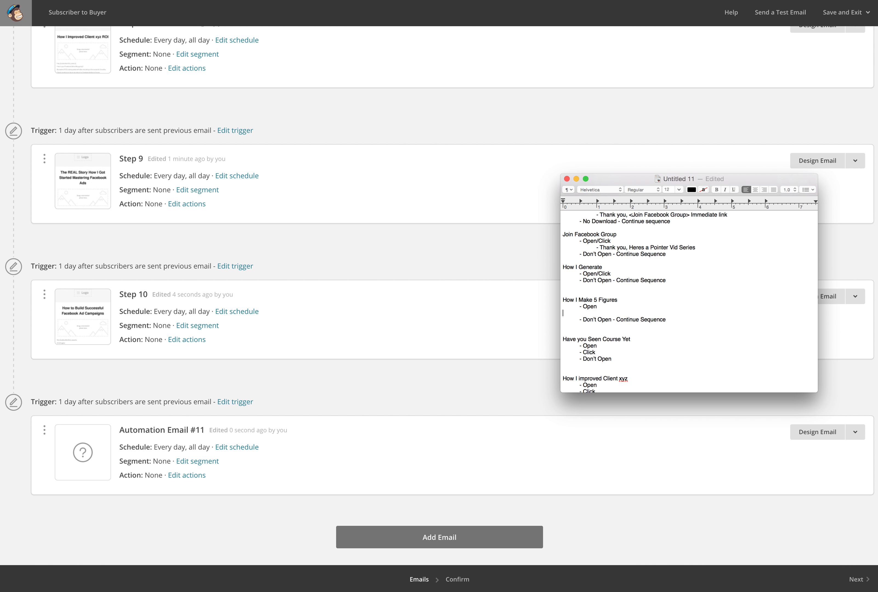
key(super+v)
key(BackSpace)
Split the "Open/Click" branch beneath "Join Facebook Group" into "- Open" and "- Click", keeping the thank-you line under "- Click".
scroll(607, 306, up, 2)
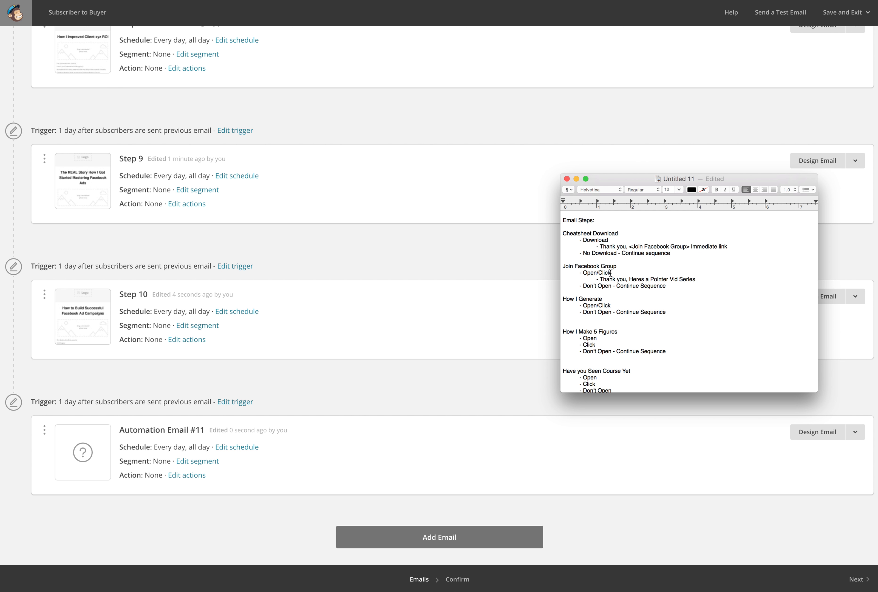
click(597, 272)
key(Return)
key(Tab)
text(-)
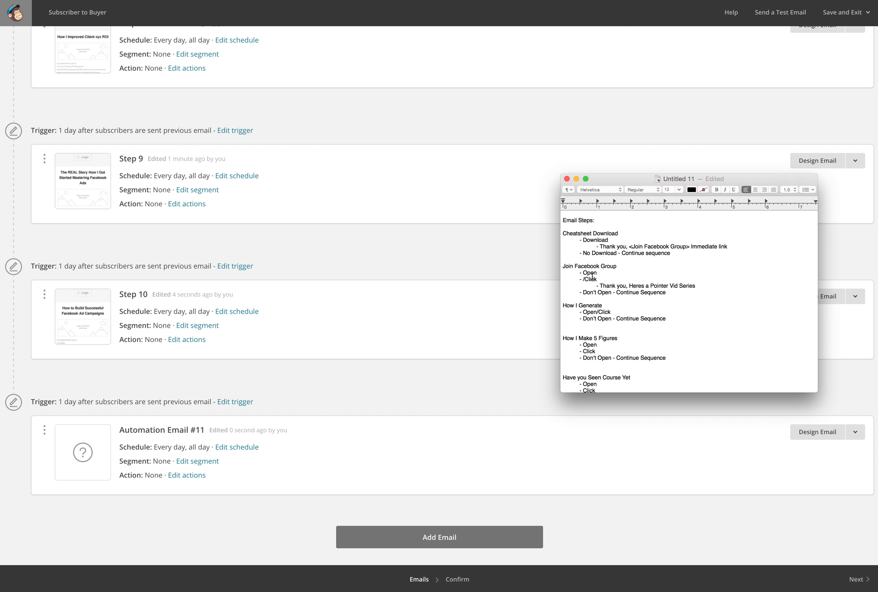
key(Delete)
Review the outlined branches and the corresponding emails in the Subscriber to Buyer automation in Mailchimp.
scroll(642, 280, down, 3)
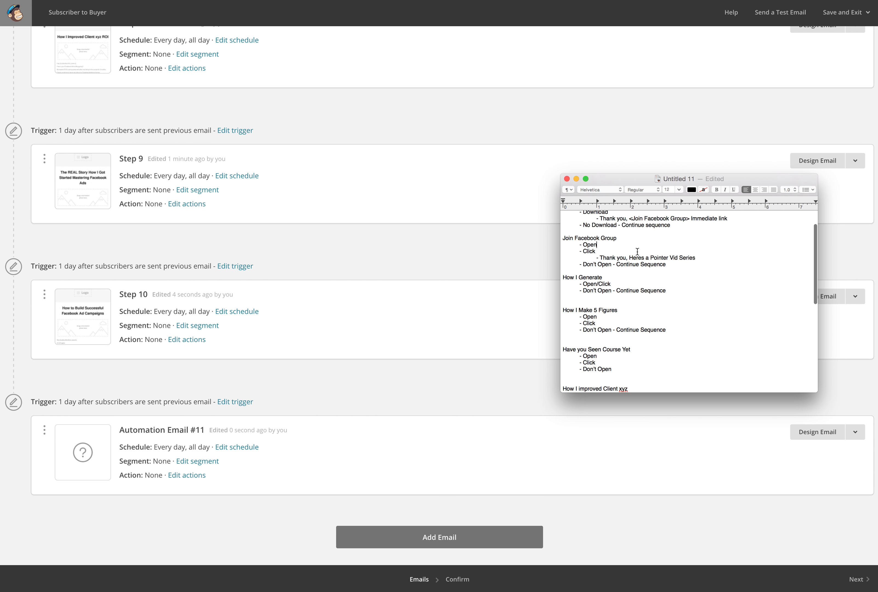
scroll(637, 251, up, 2)
scroll(251, 190, up, 6)
scroll(248, 197, up, 10)
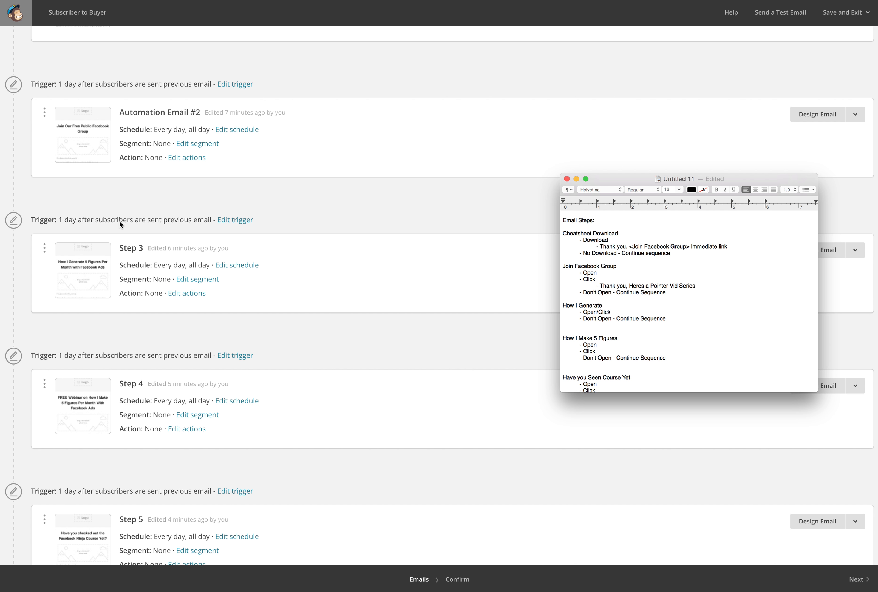
scroll(160, 273, down, 2)
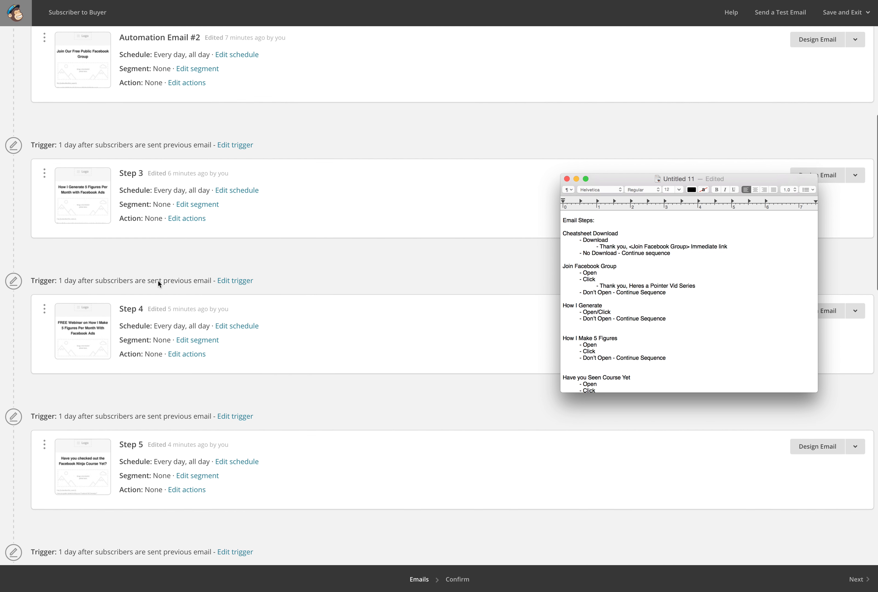
click(125, 172)
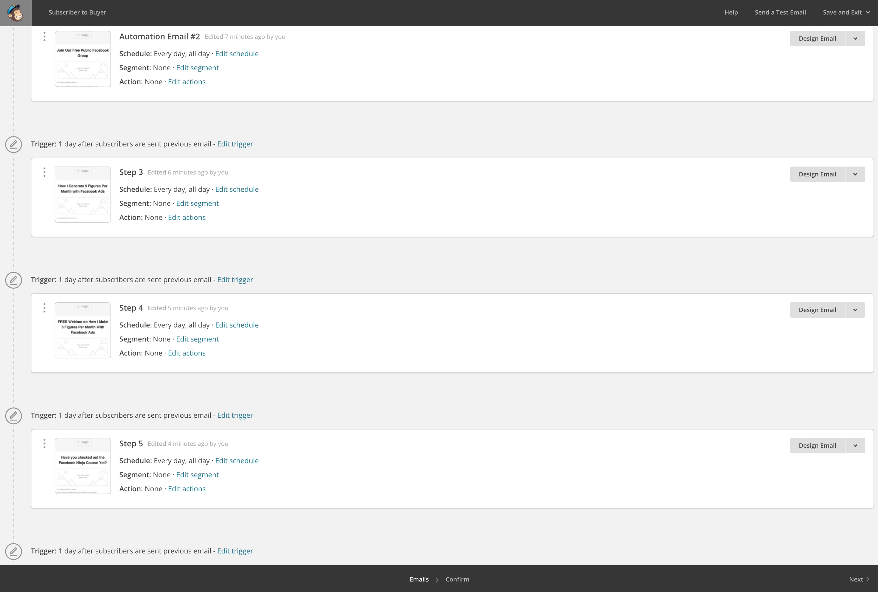
Switch to the untitled email steps document in TextEdit and save it as "Email Automation Sequence Steps v1" in the MMW folder.
key(super+Tab)
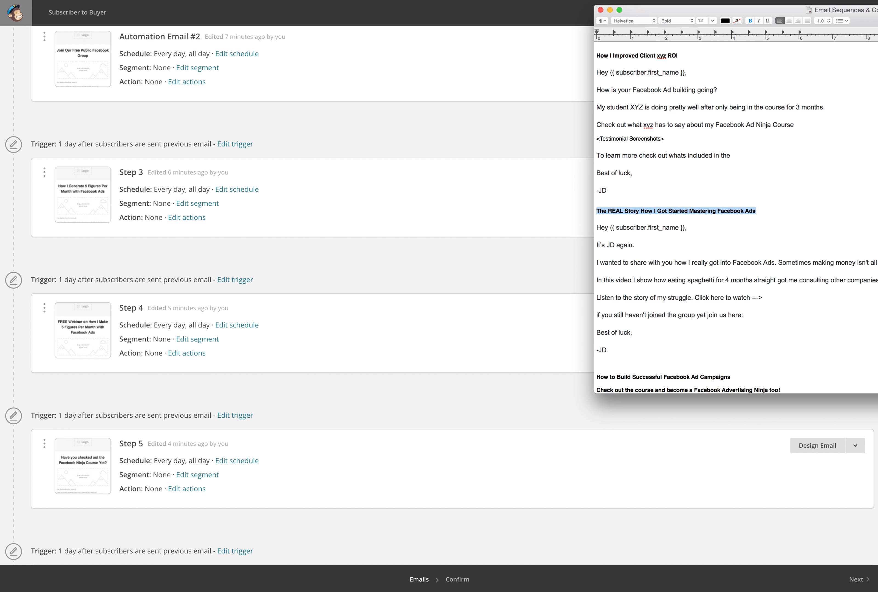
drag(642, 9, 877, 3)
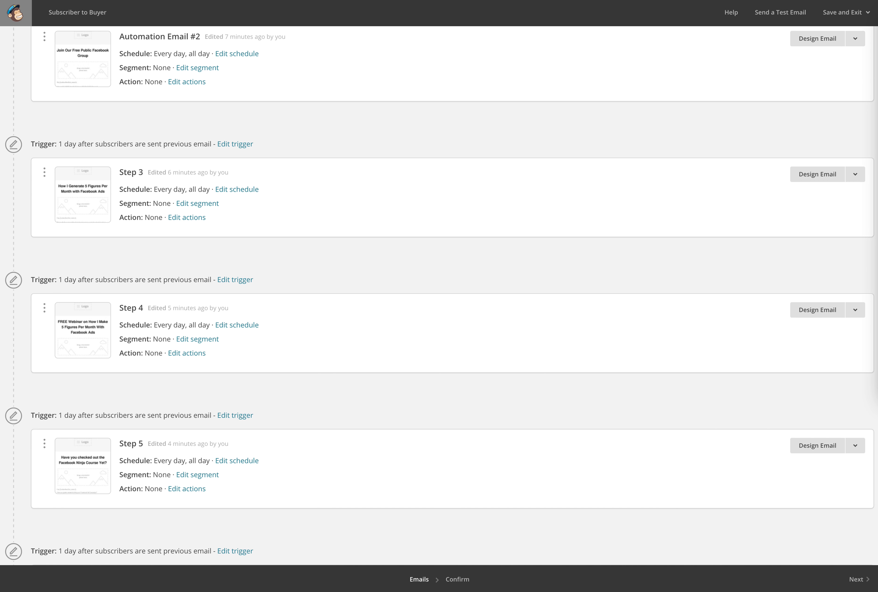
key(super+grave)
click(694, 280)
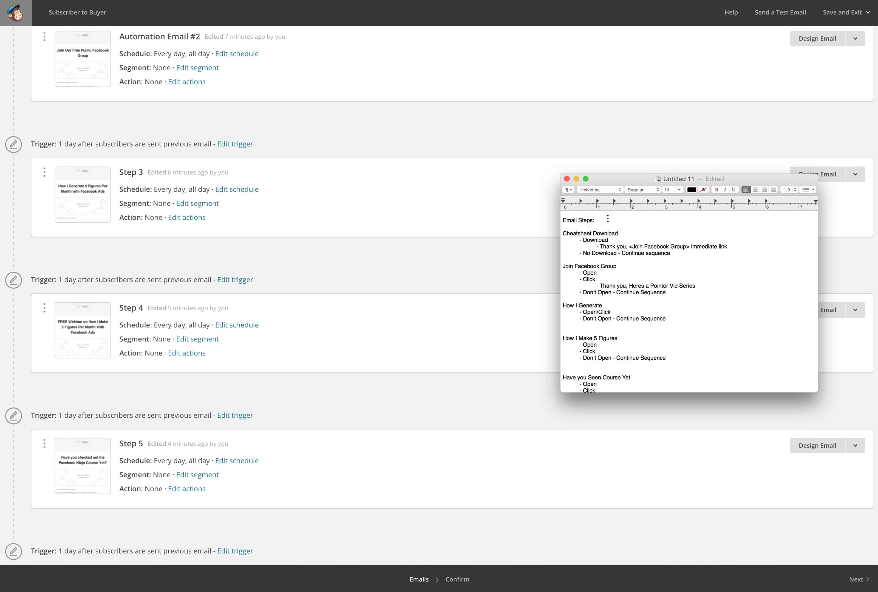
click(676, 179)
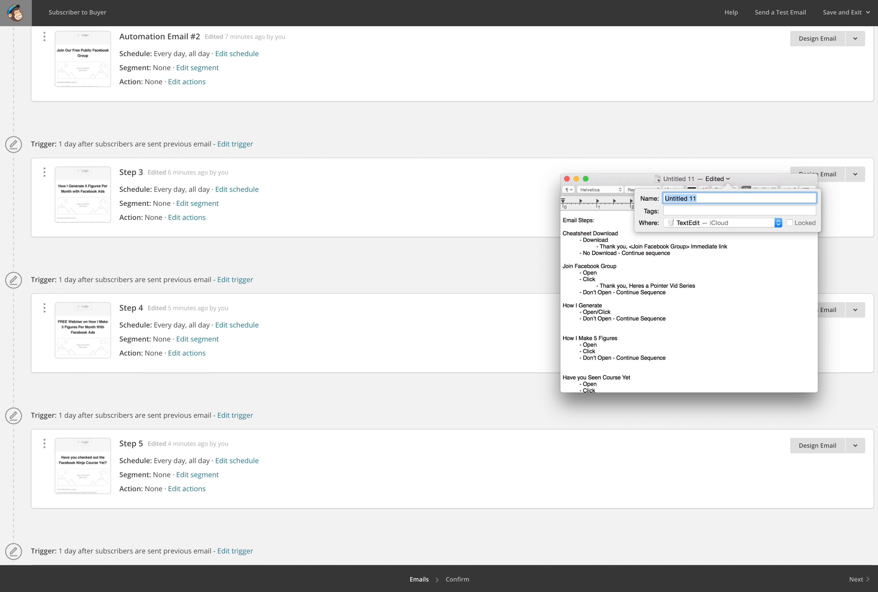
text(Email Automation Sequence S)
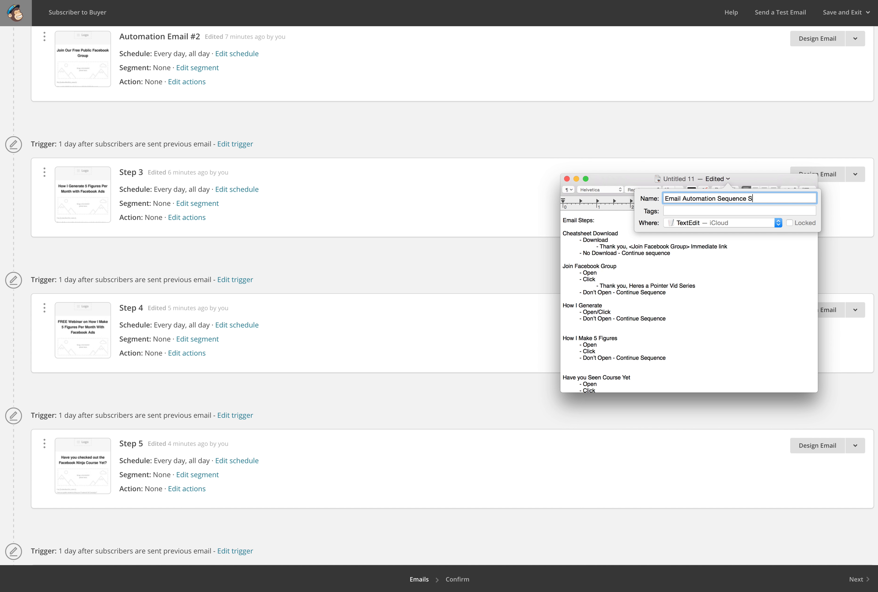
text(teps v1)
click(777, 223)
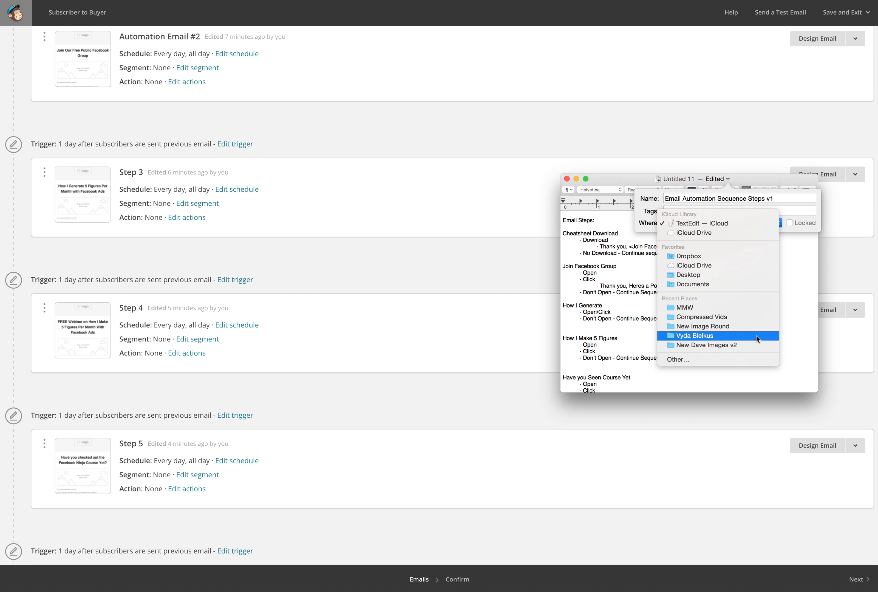
click(760, 310)
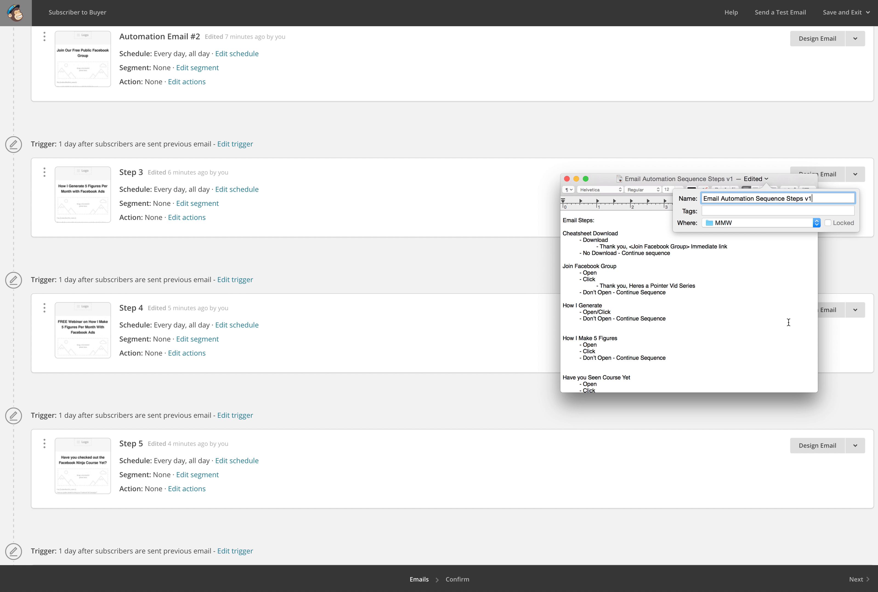
key(Return)
Bold the headings "Cheatsheet Download", "Join Facebook Group", "How I Generate", "How I Make 5 Figures" and "Have you Seen Course Yet".
click(672, 278)
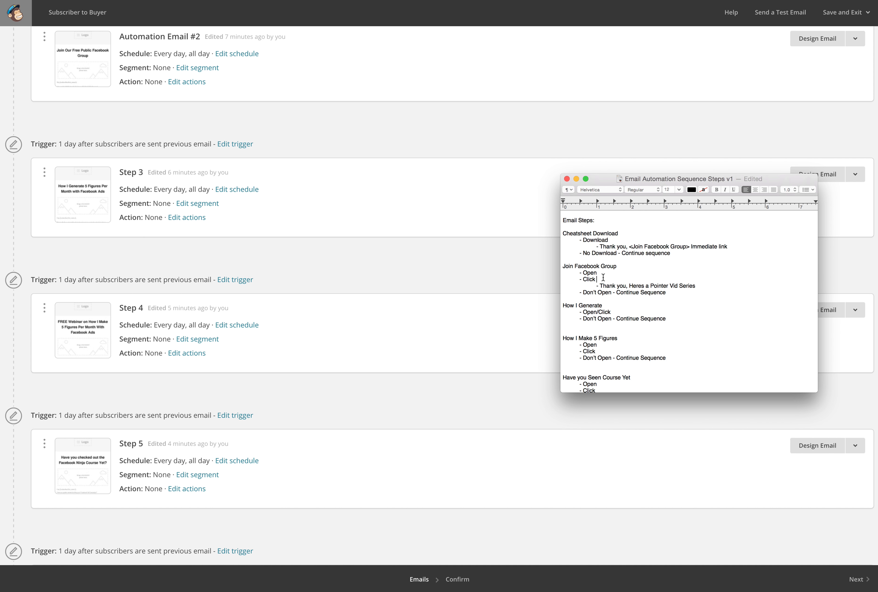
scroll(604, 271, down, 1)
drag(619, 229, 552, 232)
key(super+b)
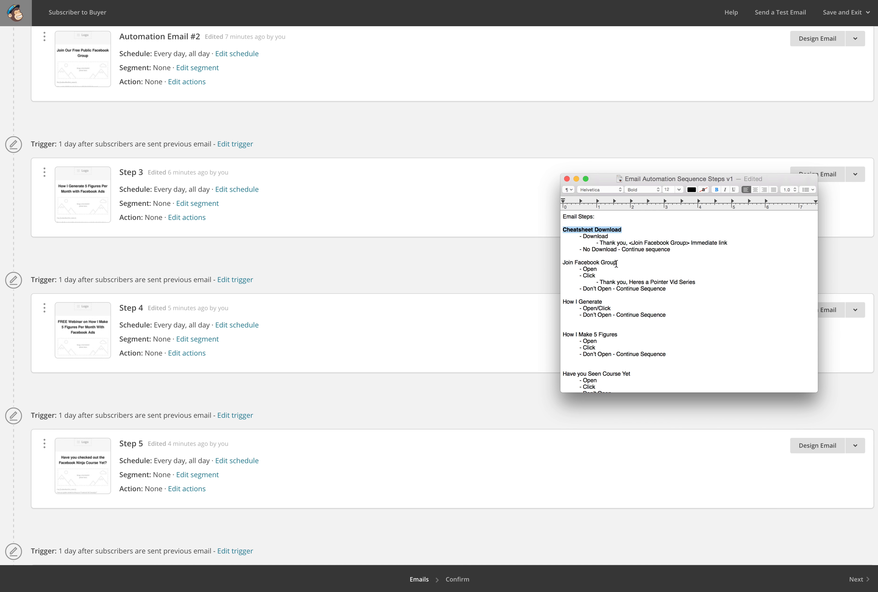
drag(616, 262, 560, 263)
key(super+b)
scroll(604, 272, down, 3)
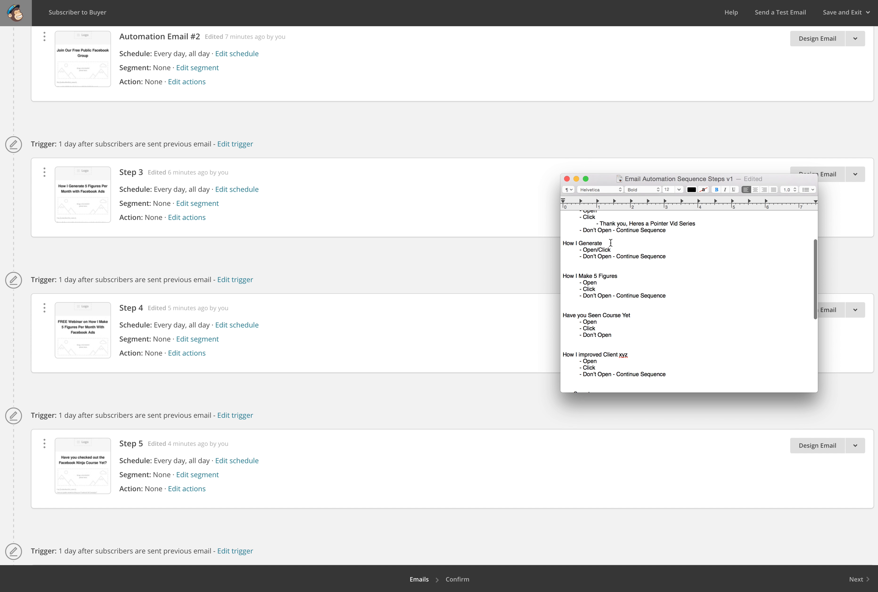
drag(611, 243, 553, 242)
key(super+b)
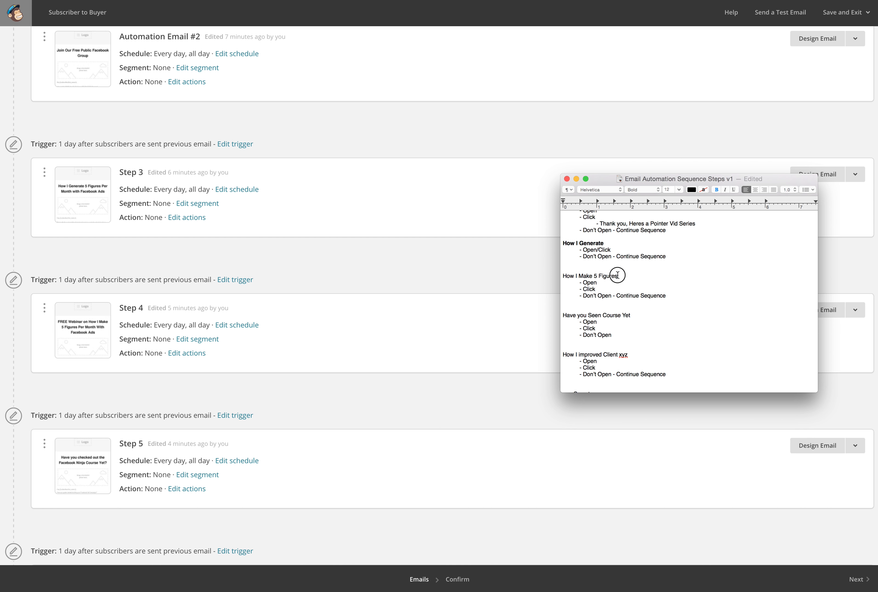
drag(616, 277, 559, 274)
key(super+b)
drag(635, 315, 558, 313)
key(super+b)
Bold the remaining headings from the first "How I improved Client xyz" through "one Secret" and "My Story" to "How to build successful campaigns".
scroll(588, 314, down, 4)
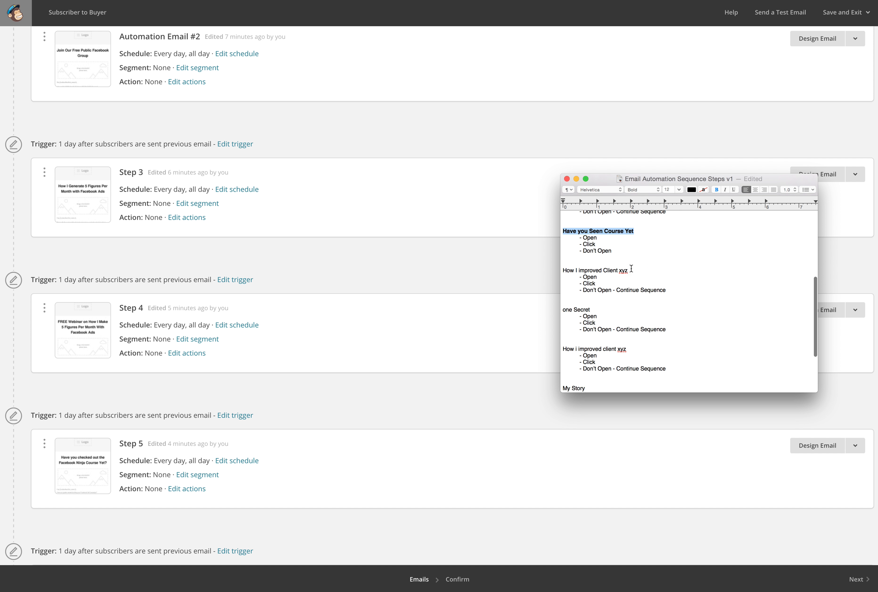
drag(630, 272, 565, 270)
key(super+b)
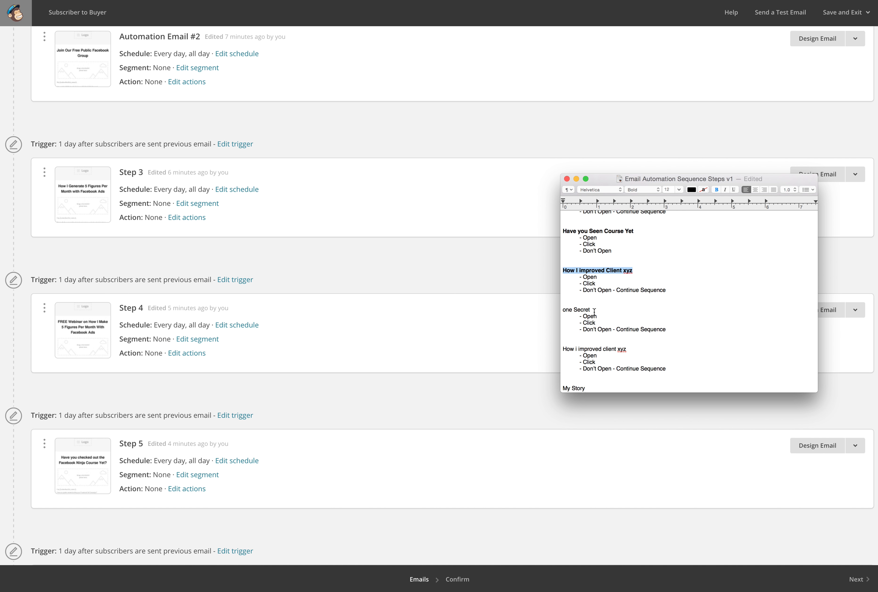
drag(591, 310, 558, 309)
key(super+b)
scroll(608, 311, down, 3)
drag(628, 310, 548, 310)
key(super+b)
drag(594, 348, 552, 347)
key(super+b)
scroll(642, 349, down, 3)
click(660, 350)
key(BackSpace)
drag(660, 349, 552, 350)
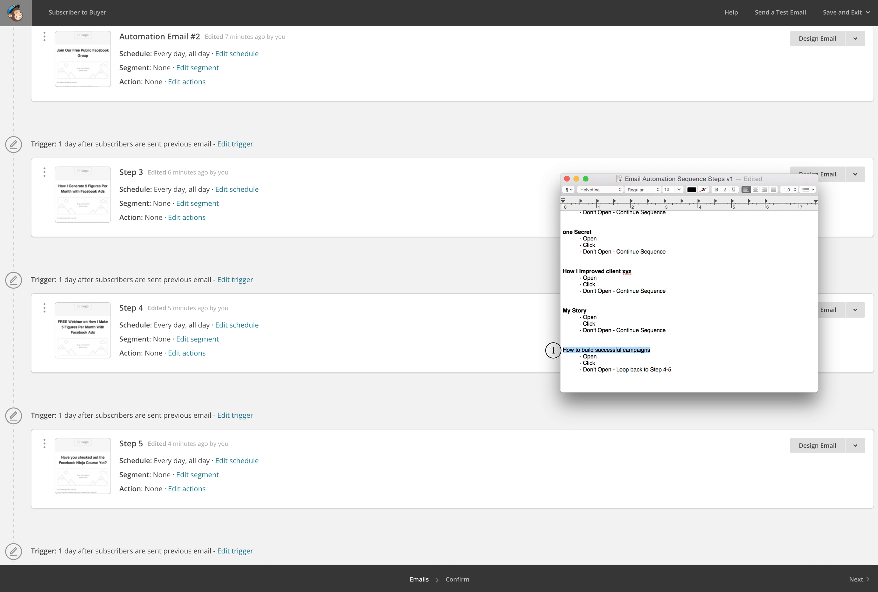
key(super+b)
Beneath "Join Facebook Group", append a dash to the Open and Click lines and delete the "Thank you, Heres a Pointer Vid Series" line.
scroll(637, 354, up, 10)
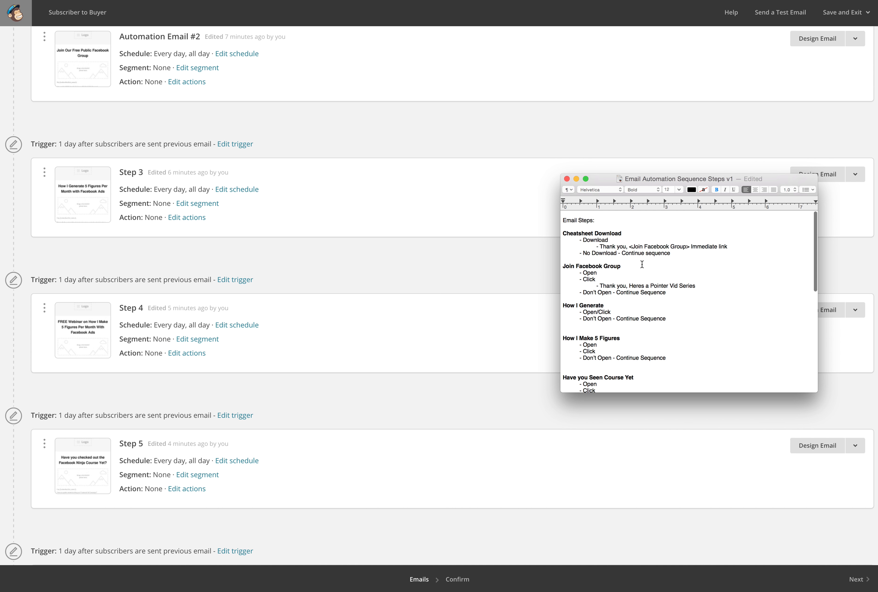
triple_click(606, 266)
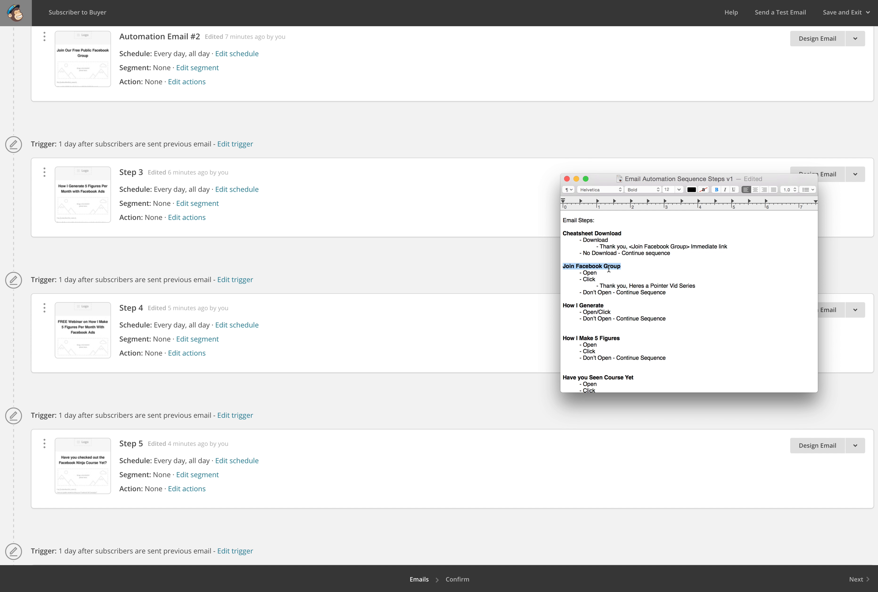
click(609, 269)
click(612, 273)
click(626, 264)
drag(625, 265, 540, 267)
click(609, 274)
drag(703, 286, 590, 287)
key(BackSpace)
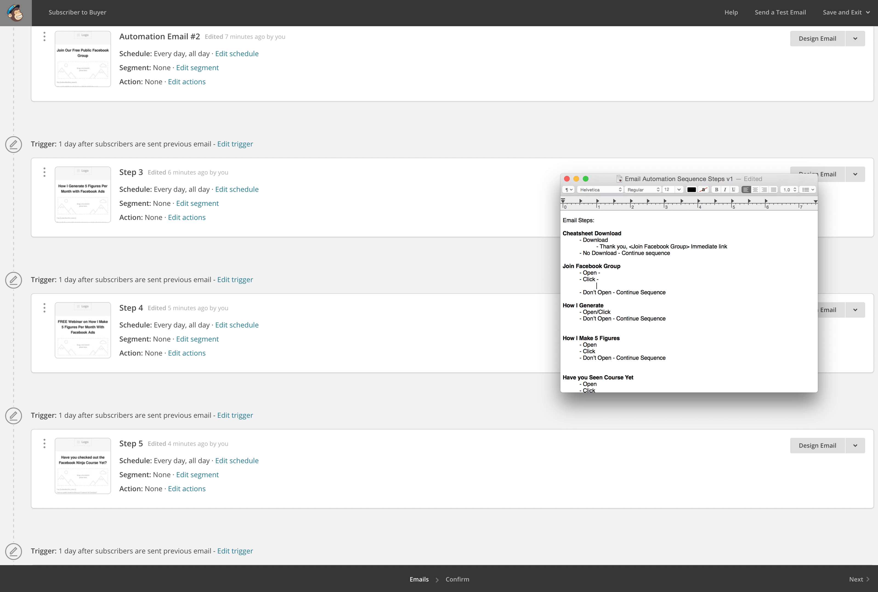
key(BackSpace)
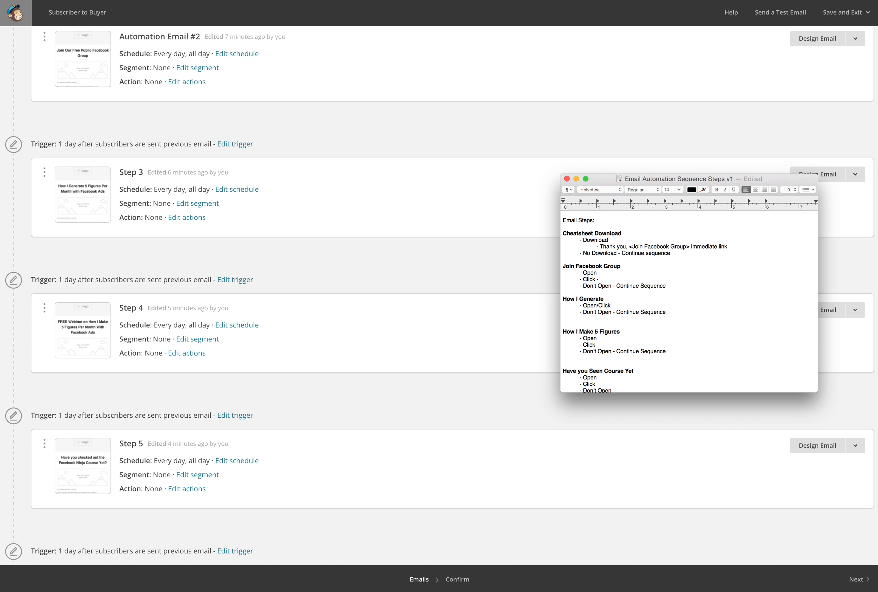
text(Send “More Reasons t)
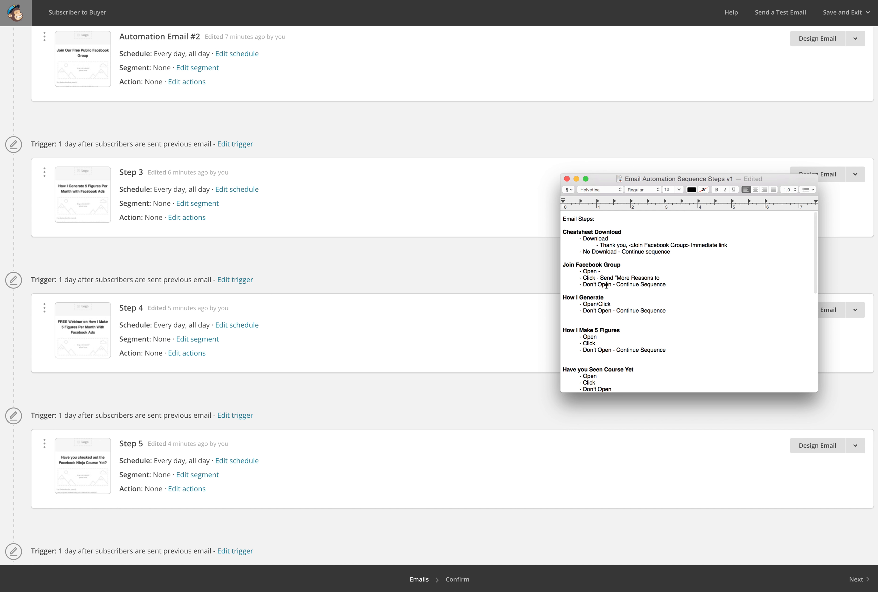
drag(661, 279, 576, 280)
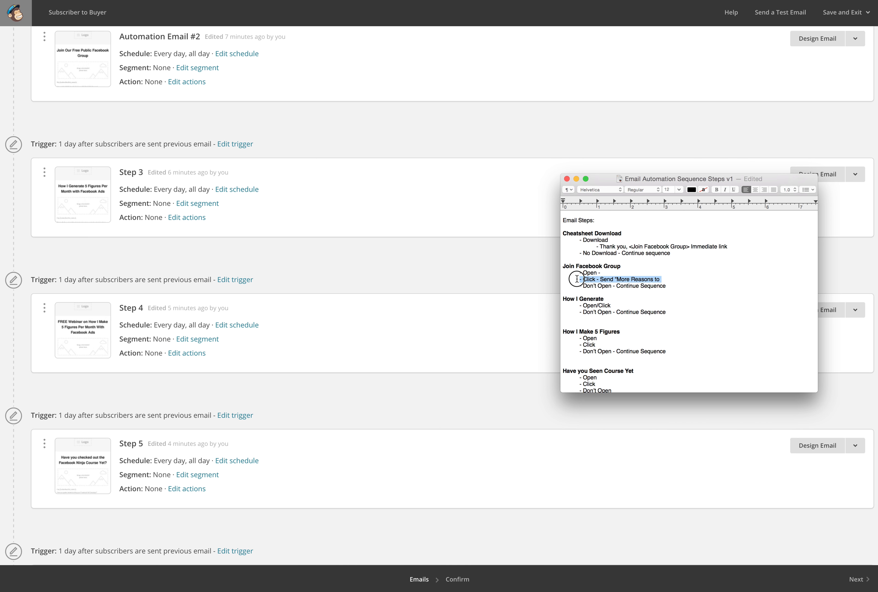
drag(662, 280, 596, 280)
key(BackSpace)
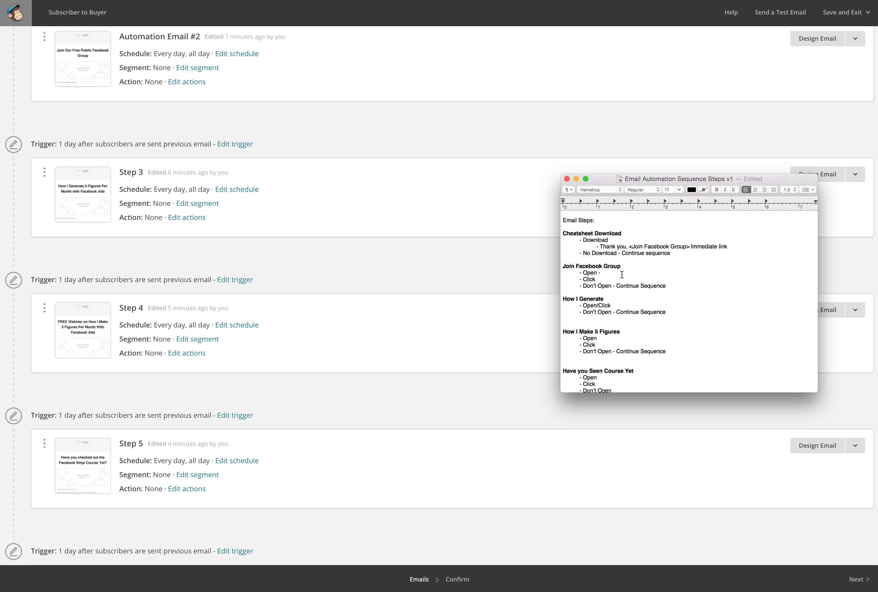
Split the "Open/Click" branch beneath "How I Generate" into separate "- Open" and "- Click" lines.
scroll(622, 281, down, 5)
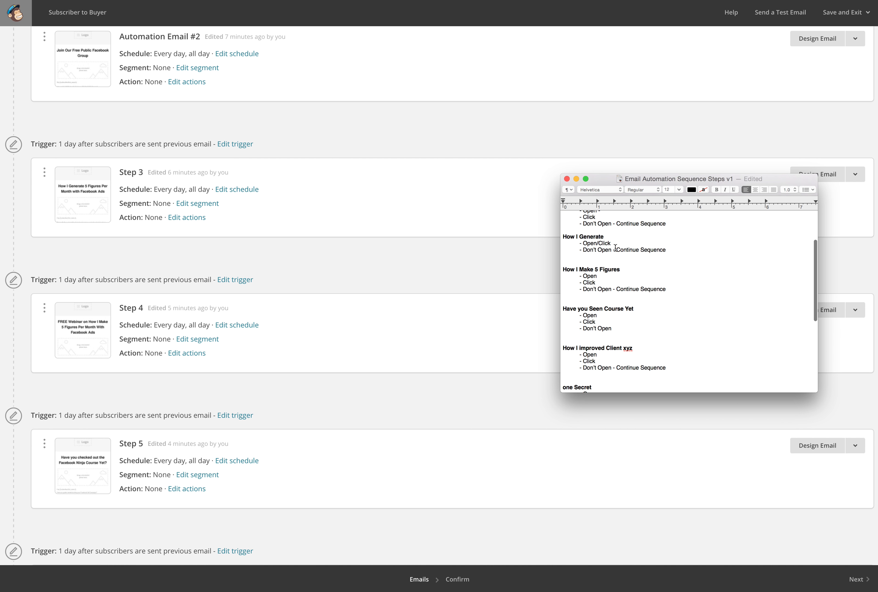
scroll(596, 242, up, 1)
click(604, 241)
click(598, 246)
key(BackSpace)
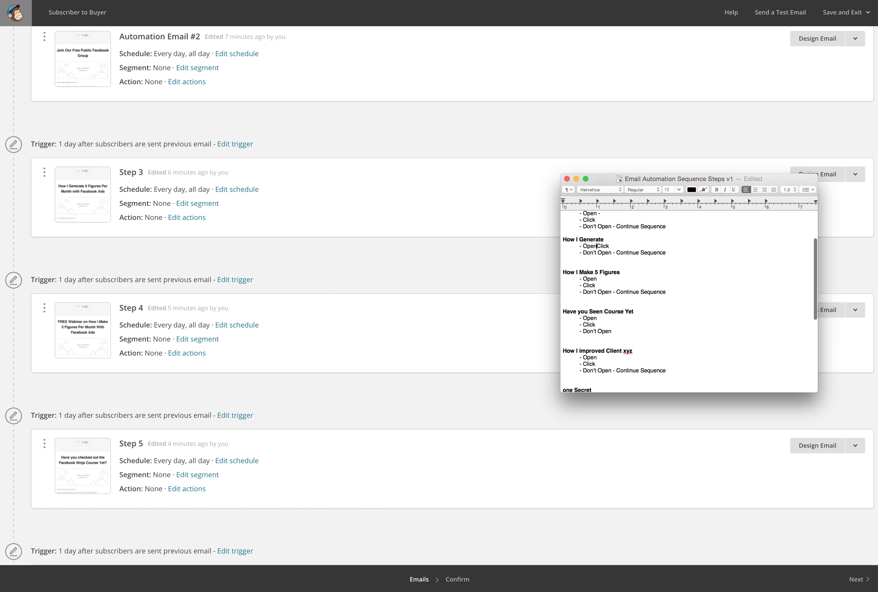
key(Return)
key(Tab)
text(-)
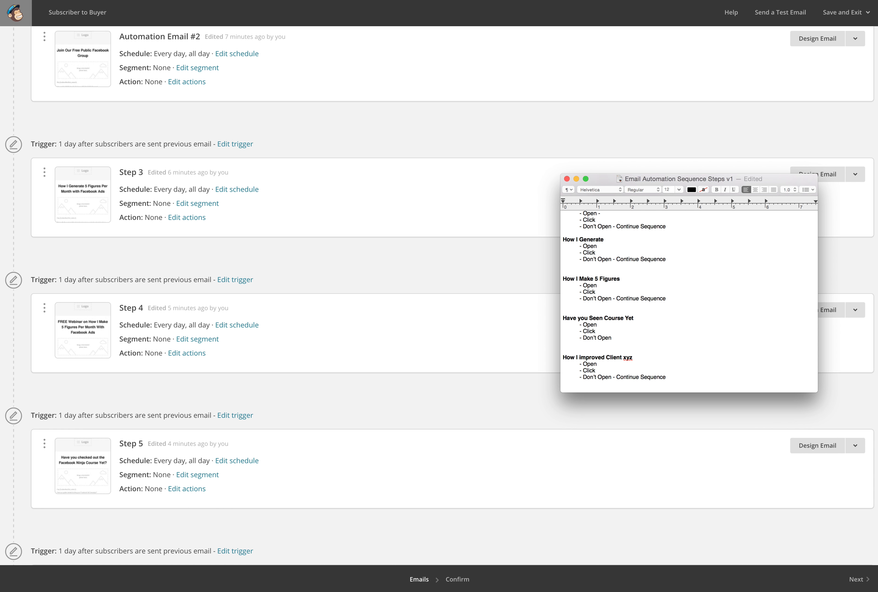
Review the open, click and no-open branches of the whole outline, enlarging the document window to show more of them.
scroll(603, 247, down, 6)
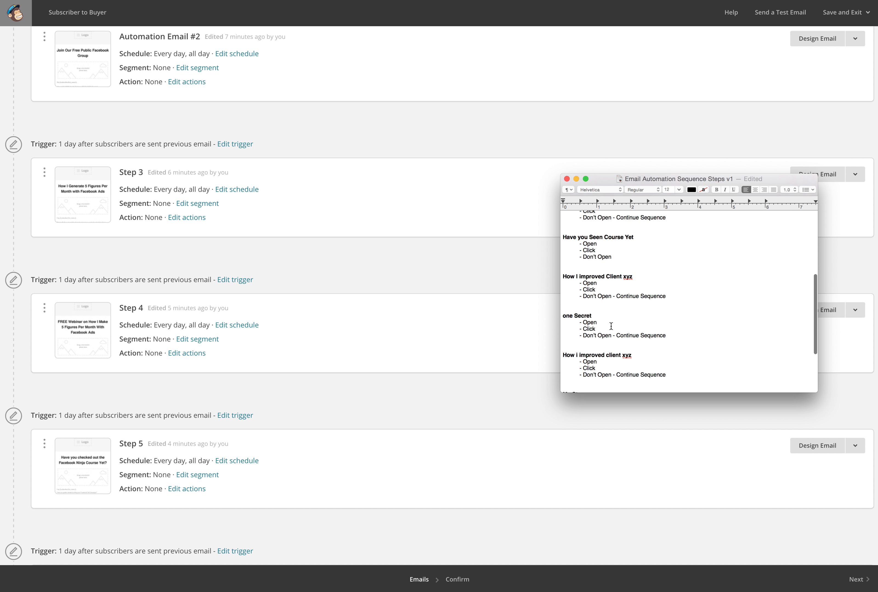
scroll(608, 327, down, 1)
drag(667, 332, 613, 332)
scroll(631, 356, down, 2)
scroll(630, 355, down, 3)
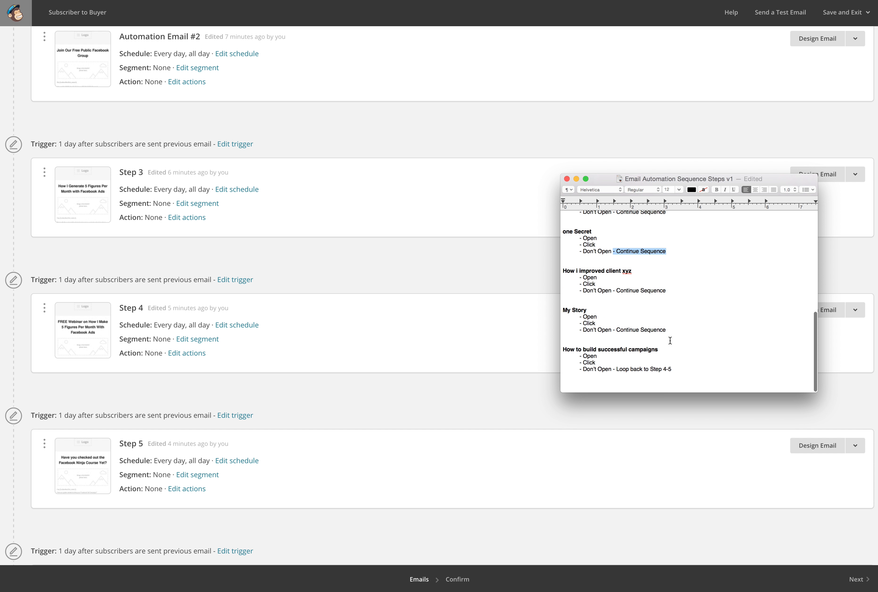
scroll(674, 361, up, 15)
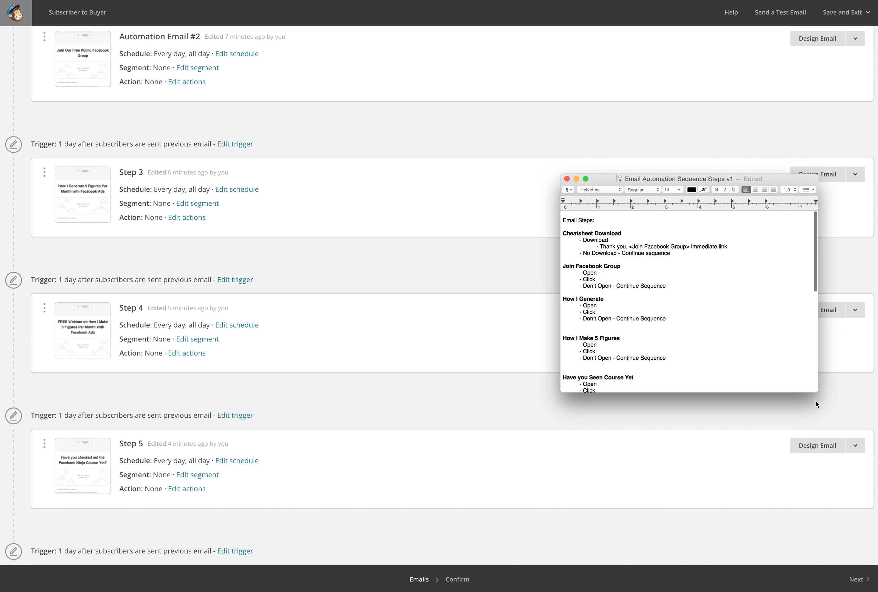
drag(816, 394, 872, 487)
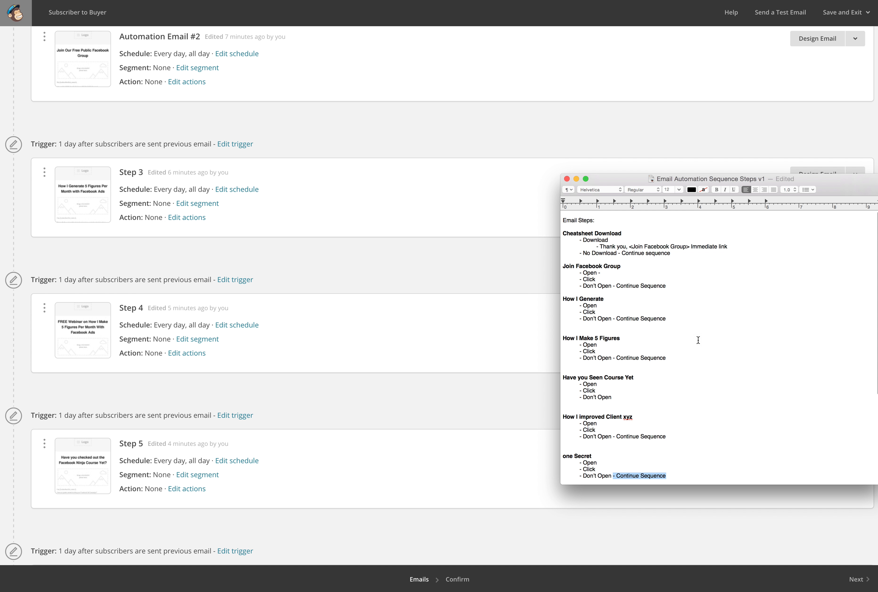
scroll(676, 307, down, 5)
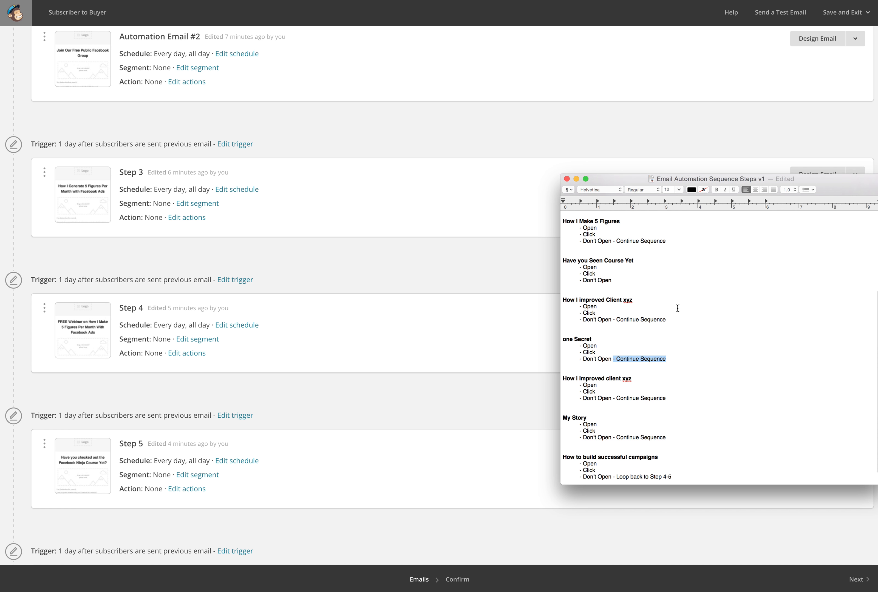
scroll(686, 308, up, 5)
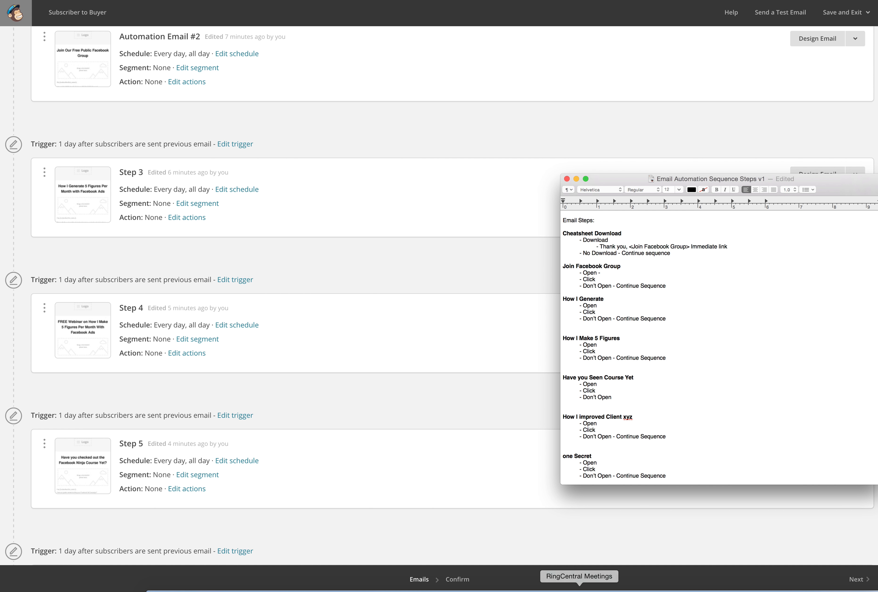
click(599, 586)
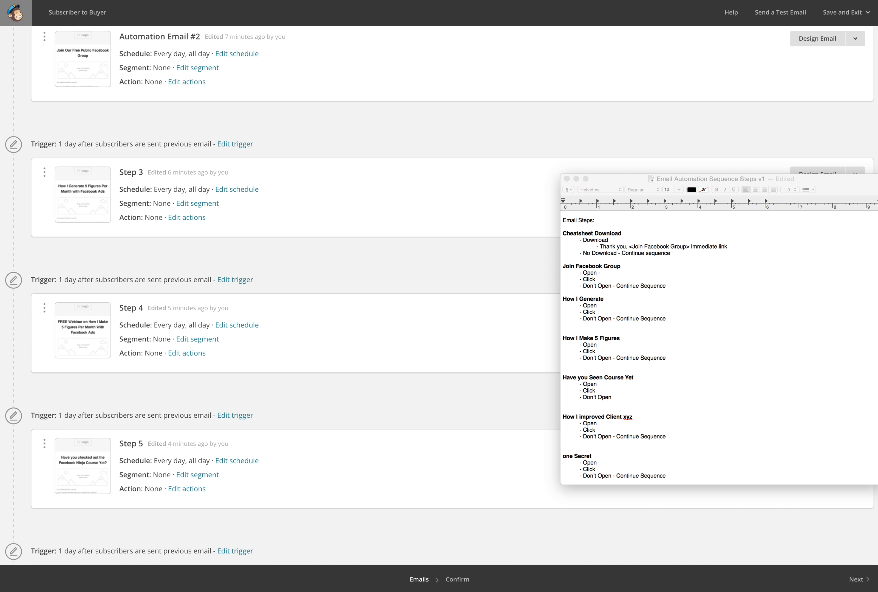
right_click(599, 587)
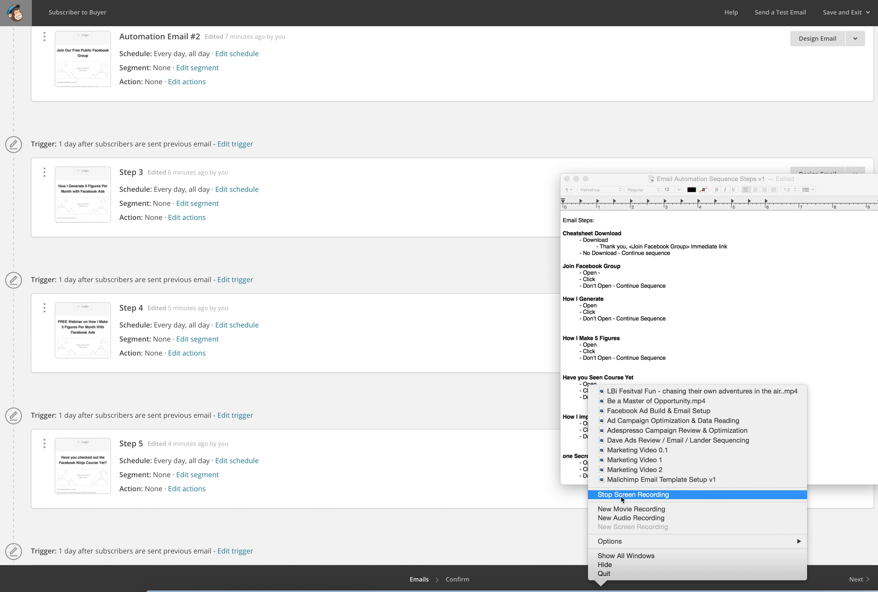